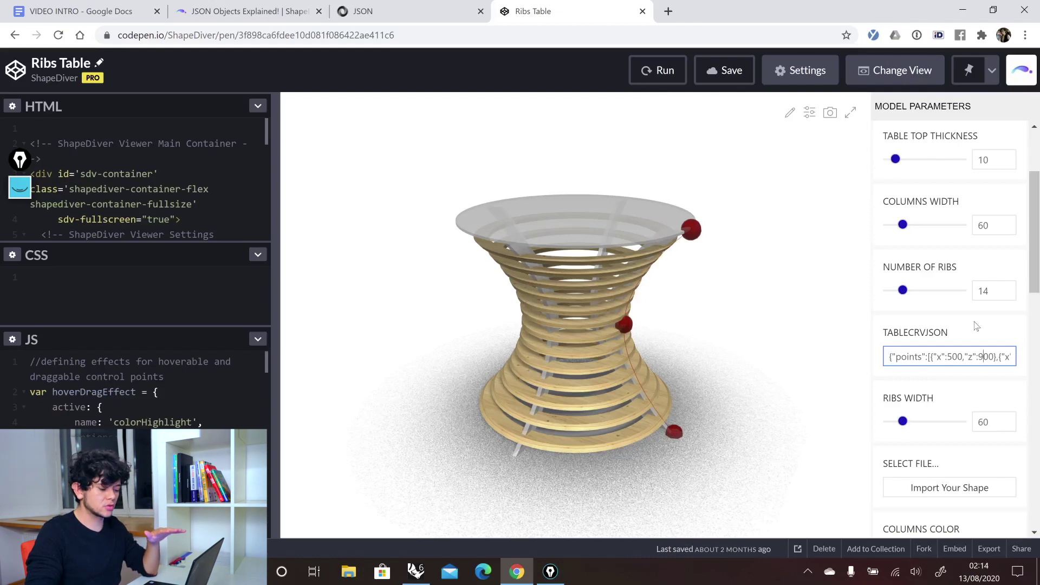
Highlight the points JSON text in the Ribs Table model's TABLECRVJSON parameter
{"action": "left_click_drag", "start_coordinate": [890, 356], "coordinate": [968, 356]}
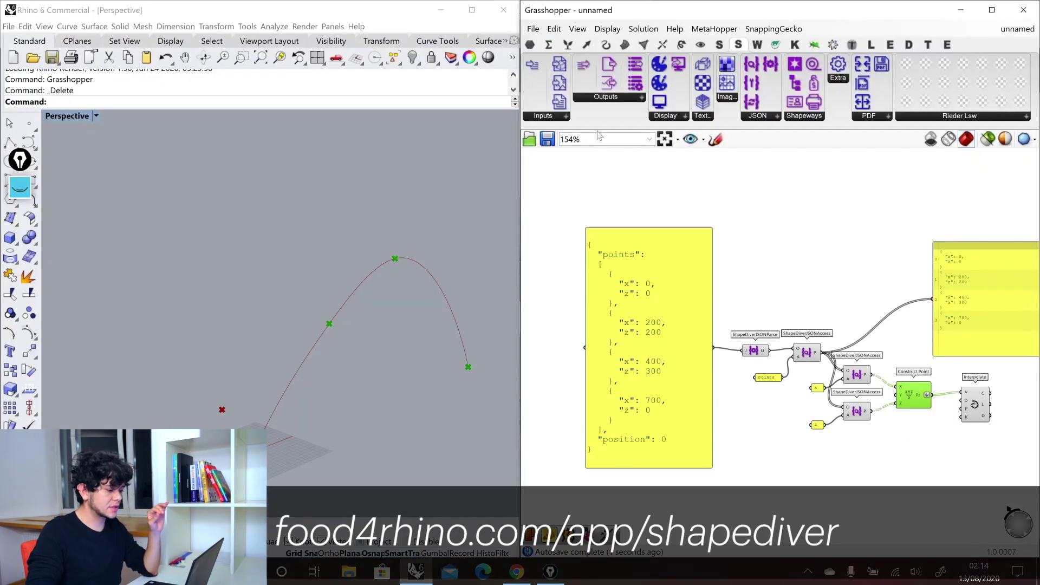
Add a ShapeDiverTextInput component to the Grasshopper canvas above the ShapeDiverJSONParse component
{"action": "left_click", "coordinate": [545, 118]}
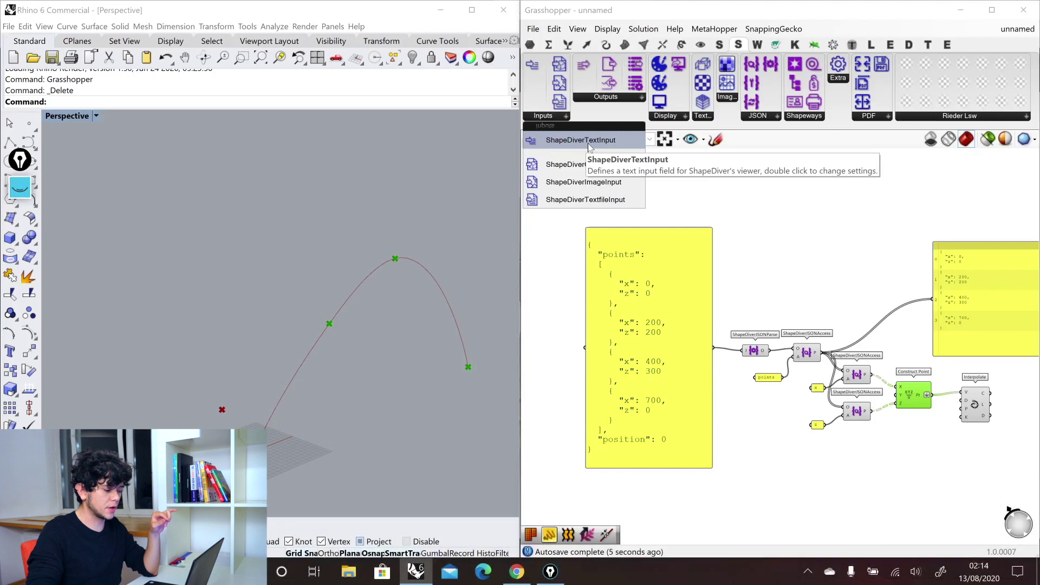
{"action": "left_click_drag", "start_coordinate": [581, 140], "coordinate": [783, 281]}
{"action": "scroll", "coordinate": [783, 283], "scroll_direction": "up", "scroll_amount": 3}
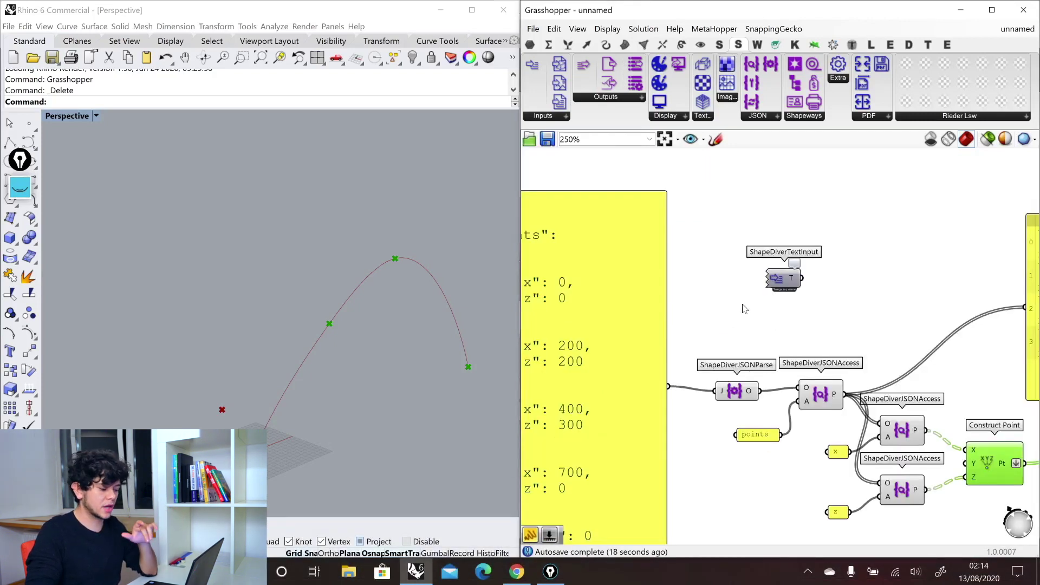
Set the ShapeDiverTextInput's maximum length to 10000 characters
{"action": "double_click", "coordinate": [781, 282]}
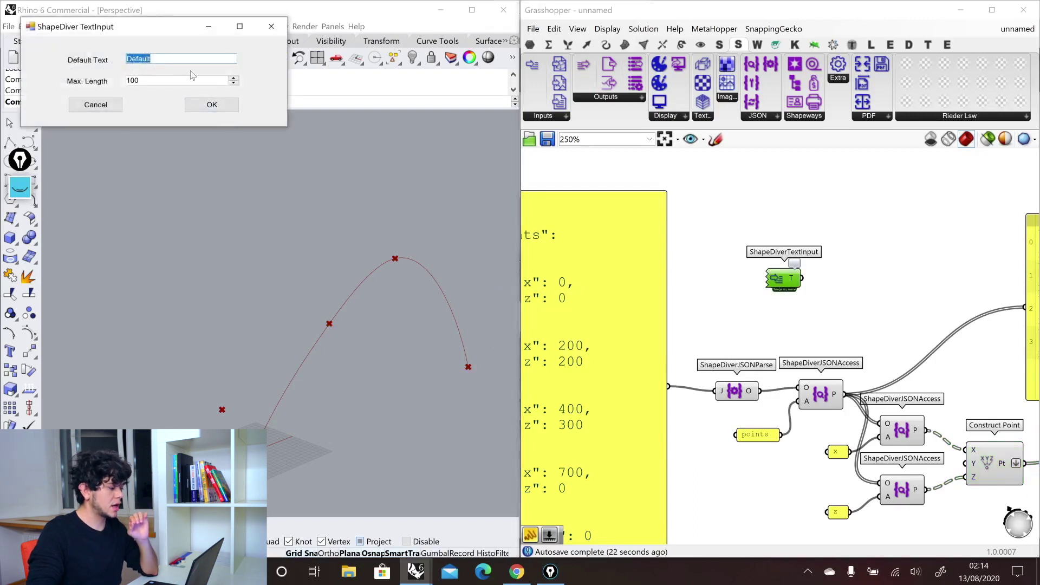
{"action": "left_click", "coordinate": [140, 80]}
{"action": "type", "text": "000"}
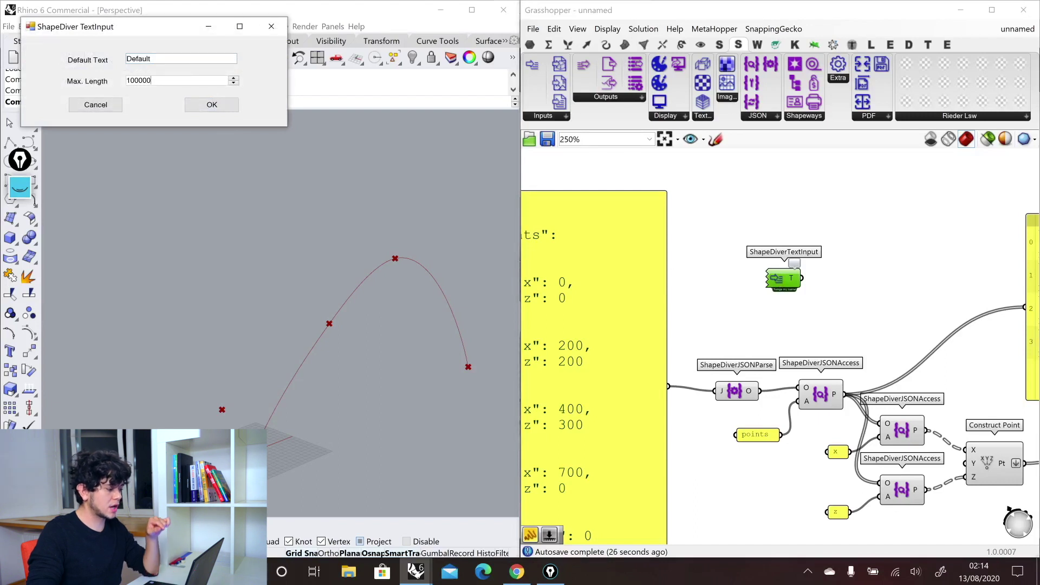
{"action": "key", "text": "shift+Left"}
{"action": "key", "text": "shift+Left"}
{"action": "key", "text": "shift+Left"}
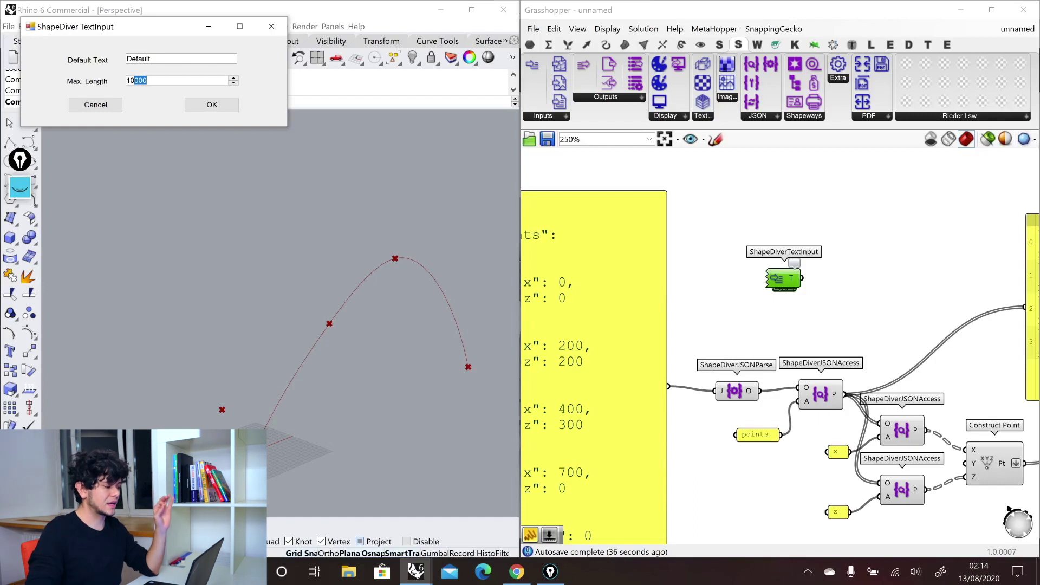
{"action": "left_click", "coordinate": [212, 105]}
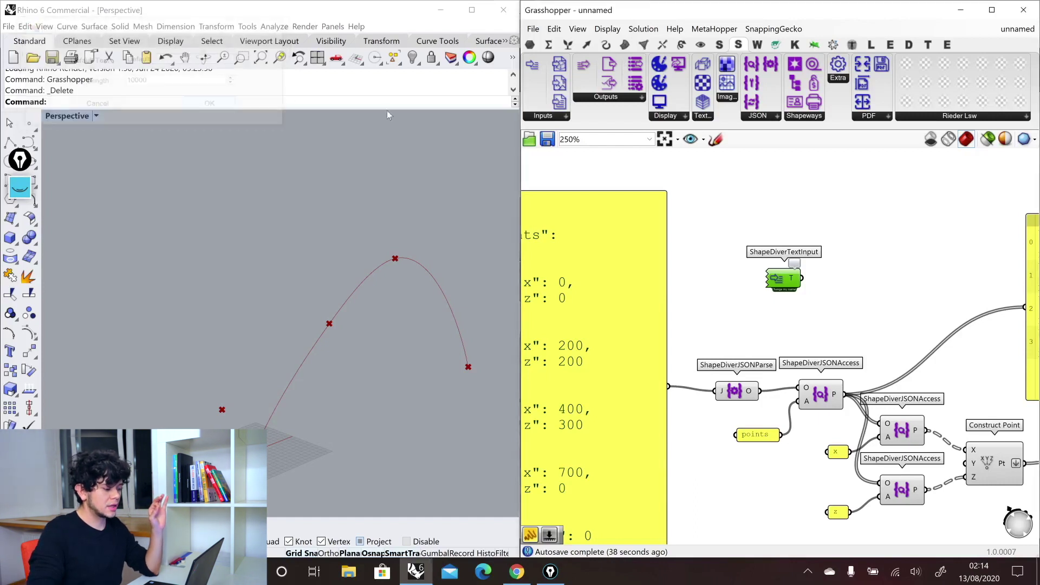
Add a ShapeDiverTextfileInput component above the ShapeDiverTextInput and view its file size and allowed format settings
{"action": "left_click", "coordinate": [561, 119]}
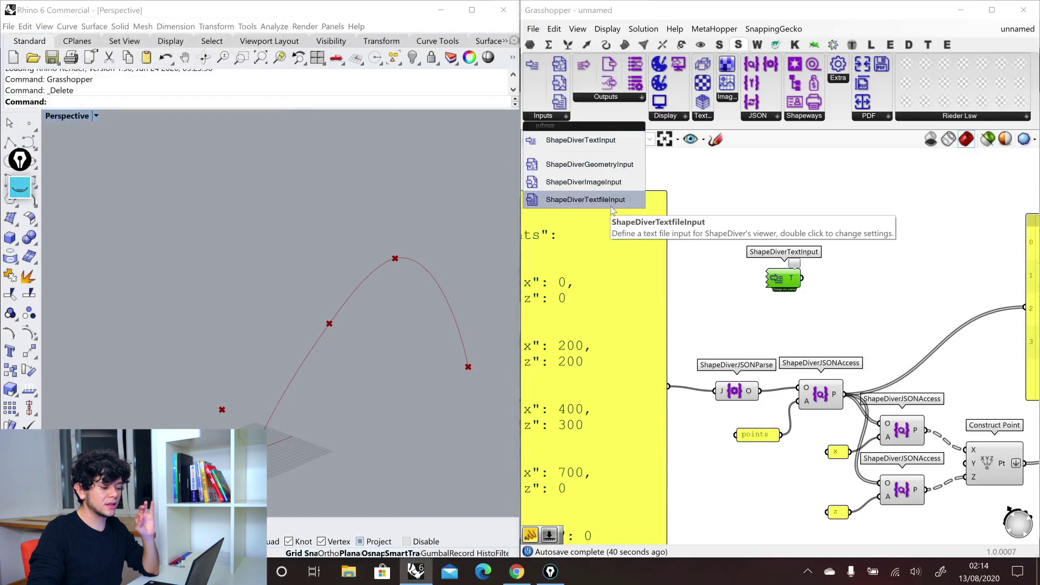
{"action": "left_click_drag", "start_coordinate": [610, 202], "coordinate": [776, 196]}
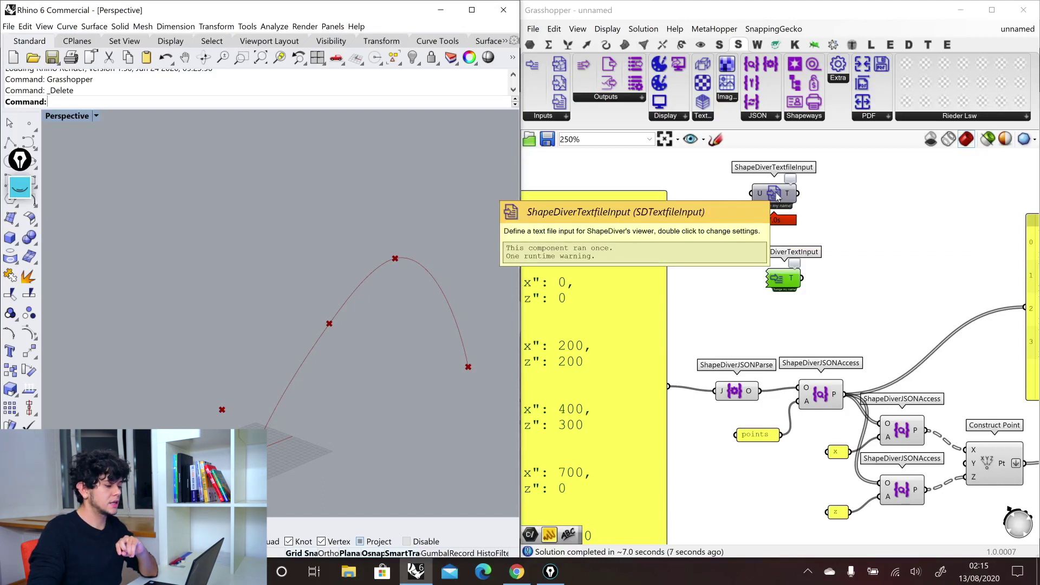
{"action": "double_click", "coordinate": [776, 195]}
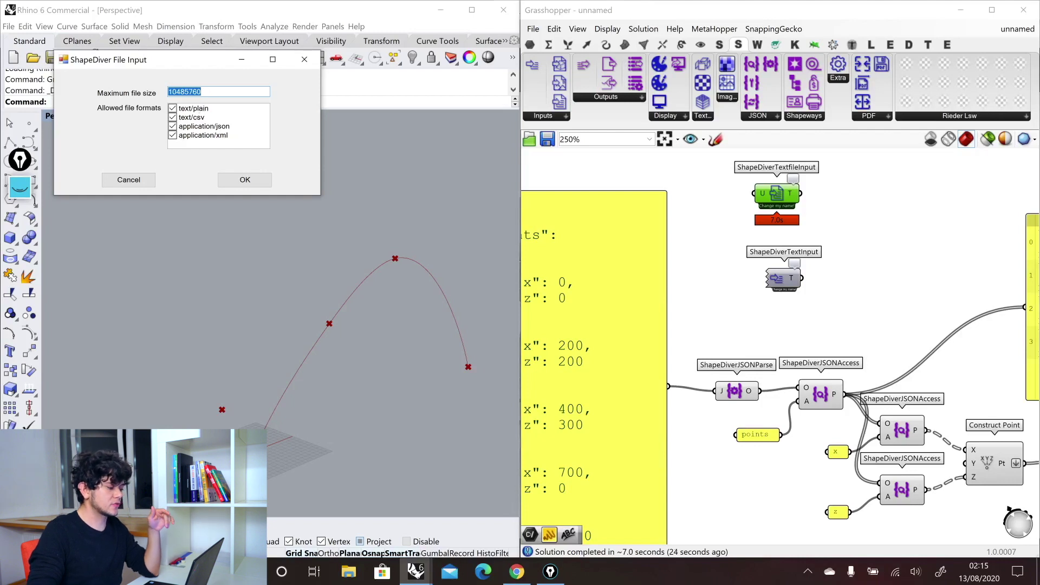
{"action": "left_click", "coordinate": [306, 63]}
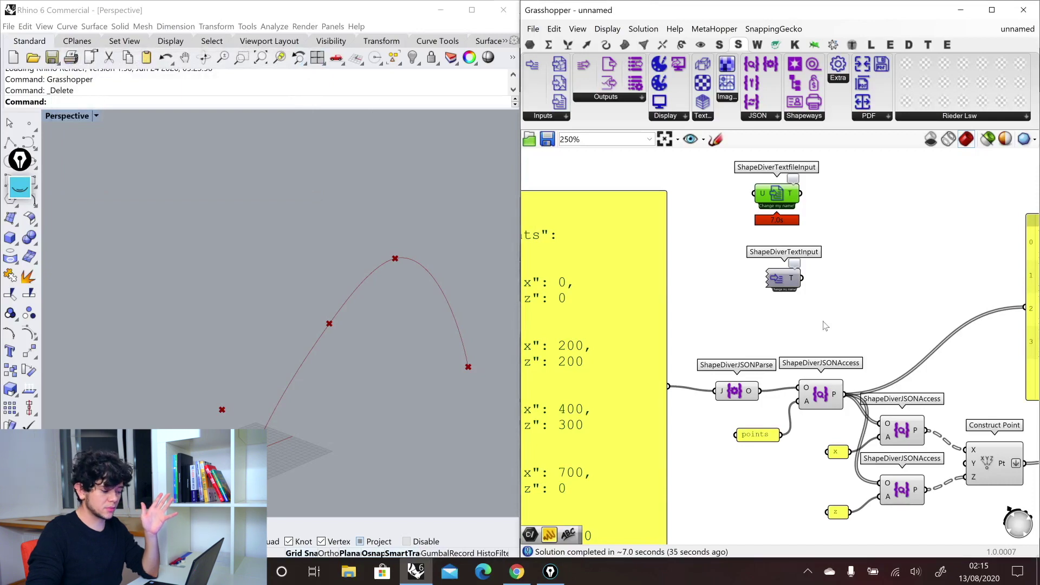
Copy the whole JSON text from the yellow panel that holds the points list
{"action": "scroll", "coordinate": [813, 278], "scroll_direction": "down", "scroll_amount": 3}
{"action": "scroll", "coordinate": [740, 321], "scroll_direction": "up", "scroll_amount": 2}
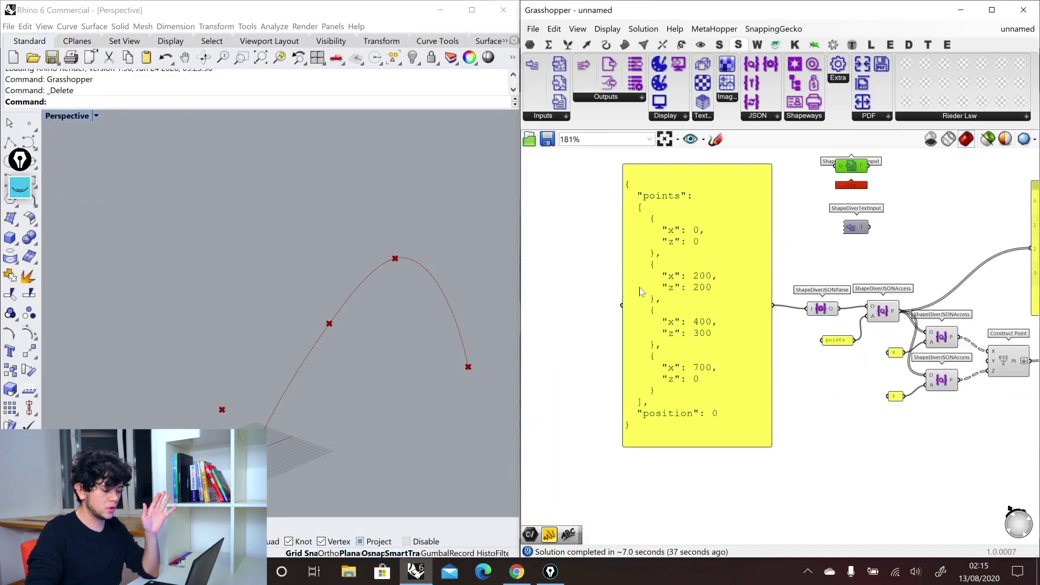
{"action": "double_click", "coordinate": [677, 287]}
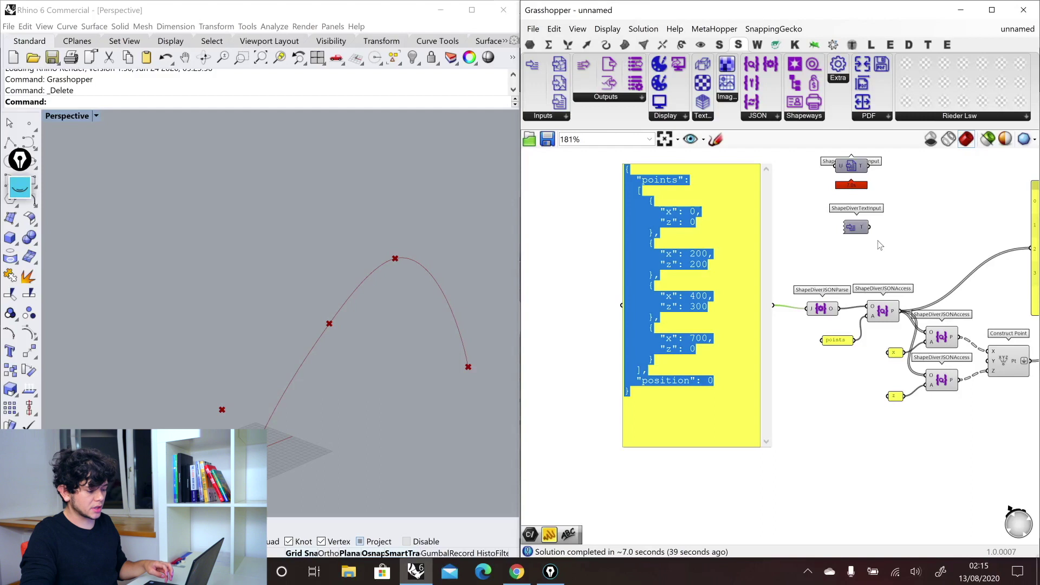
{"action": "left_click", "coordinate": [893, 199]}
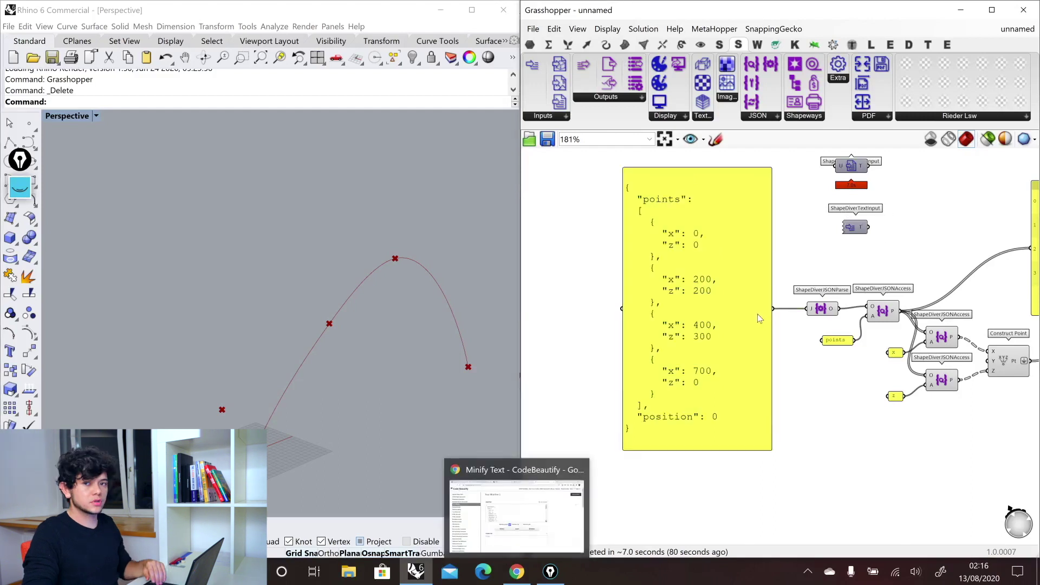
{"action": "left_click", "coordinate": [719, 256]}
{"action": "double_click", "coordinate": [725, 268]}
{"action": "key", "text": "ctrl+c"}
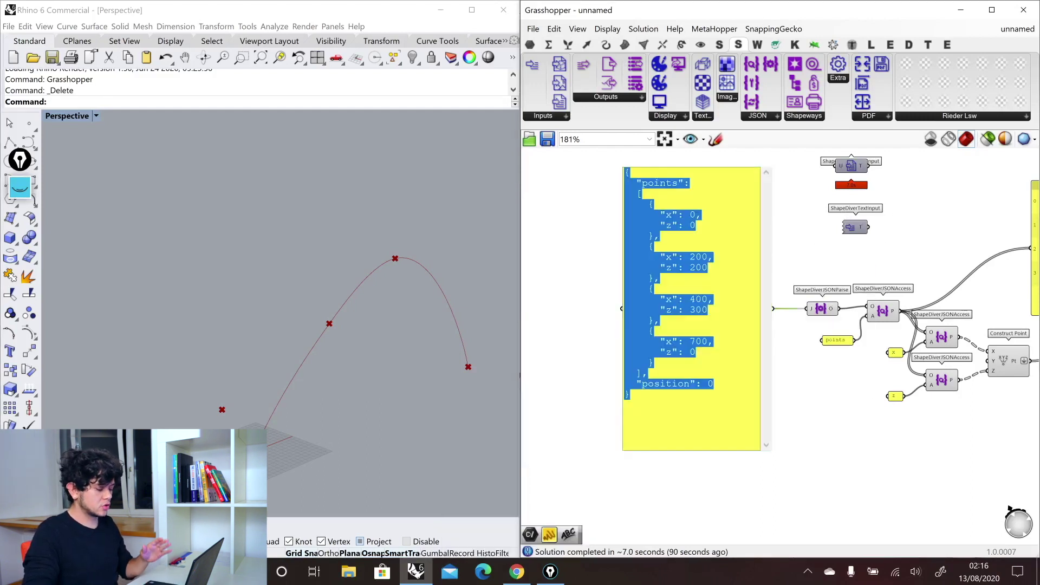
{"action": "left_click", "coordinate": [803, 376]}
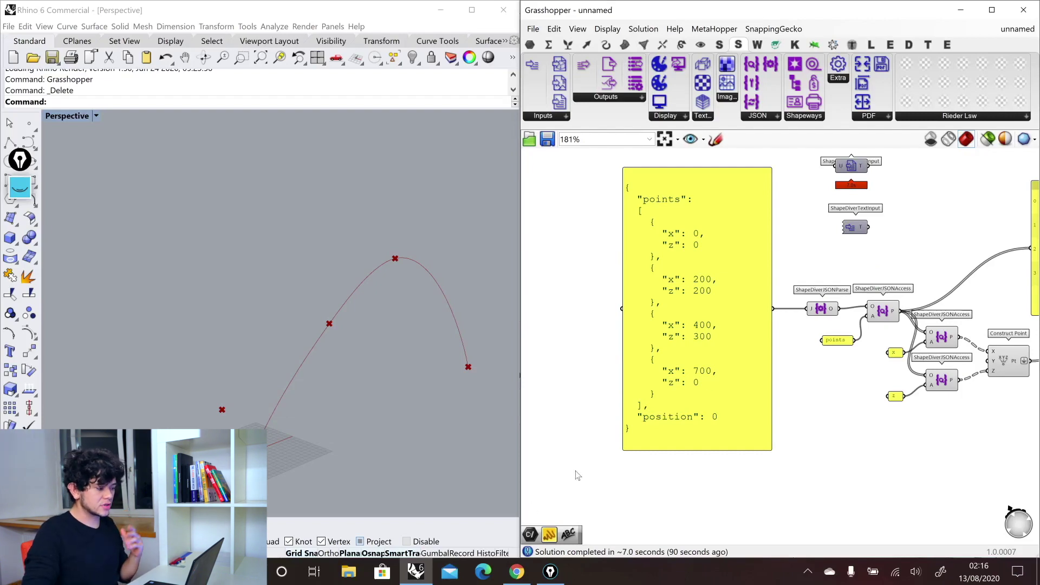
Switch to Code Beautify's Text Minifier in Chrome, replace the input text with the copied JSON and minify it
{"action": "left_click", "coordinate": [517, 572]}
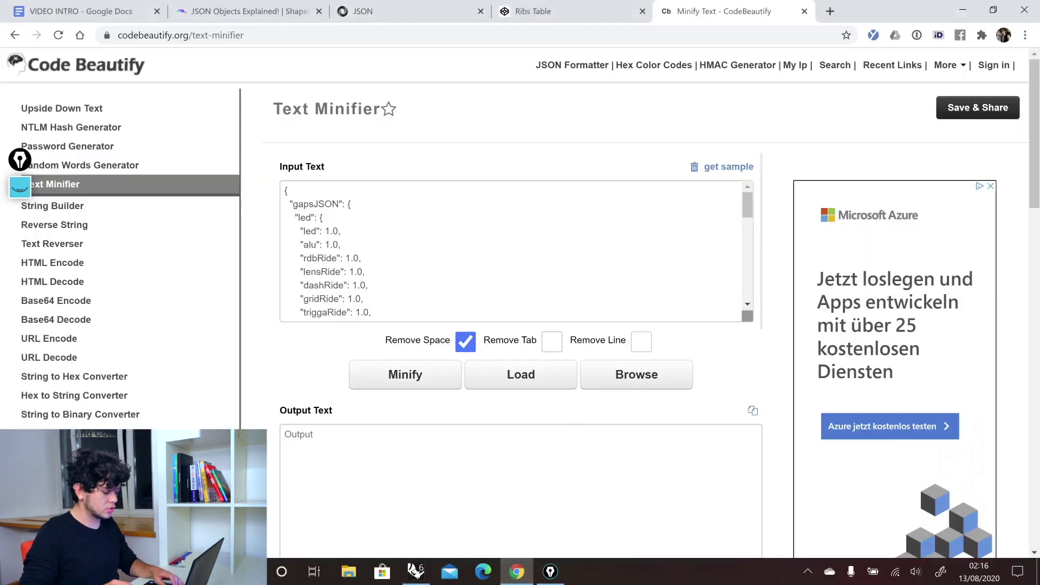
{"action": "key", "text": "ctrl+a"}
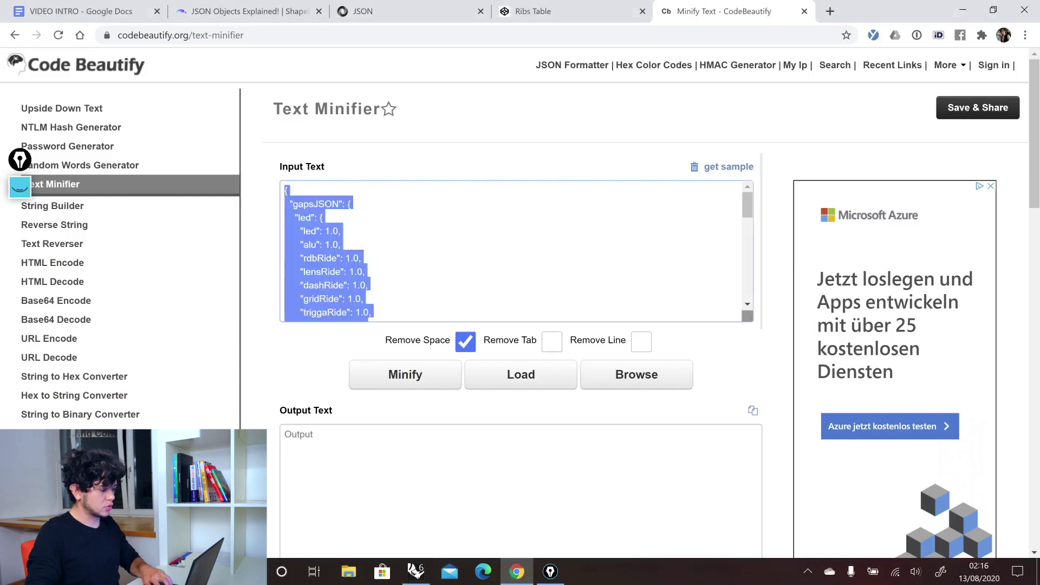
{"action": "key", "text": "BackSpace"}
{"action": "key", "text": "ctrl+v"}
{"action": "left_click", "coordinate": [425, 379]}
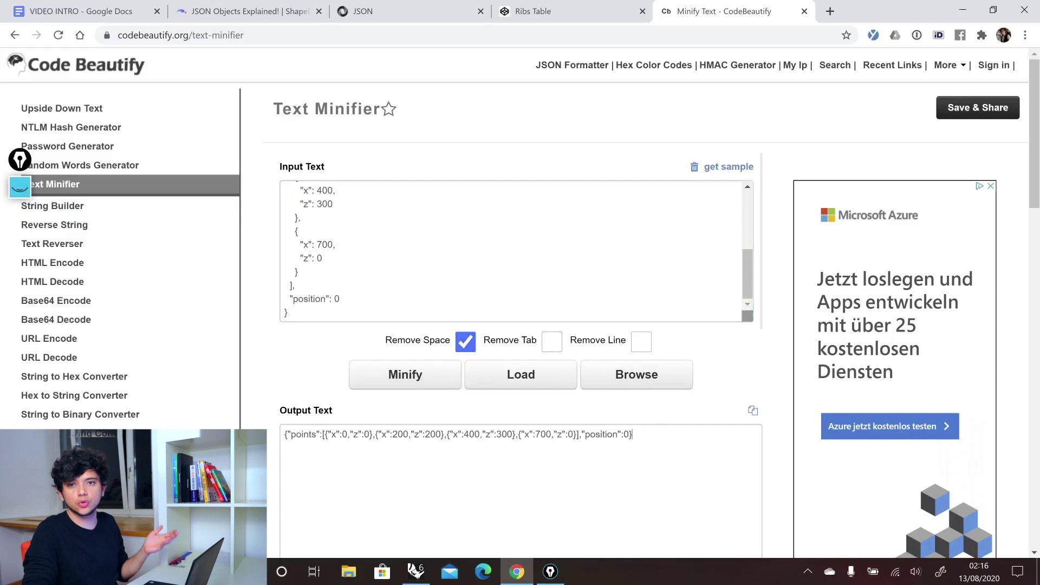
Copy the minified JSON, switch back to Grasshopper and set it as the ShapeDiverTextInput's default text
{"action": "left_click_drag", "start_coordinate": [635, 434], "coordinate": [267, 436]}
{"action": "key", "text": "ctrl+c"}
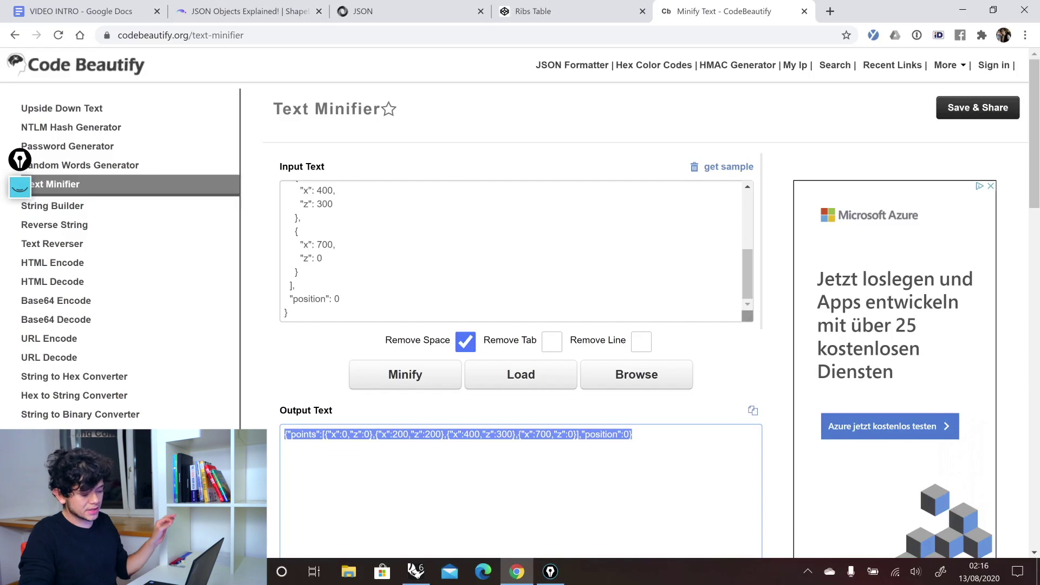
{"action": "left_click", "coordinate": [632, 434]}
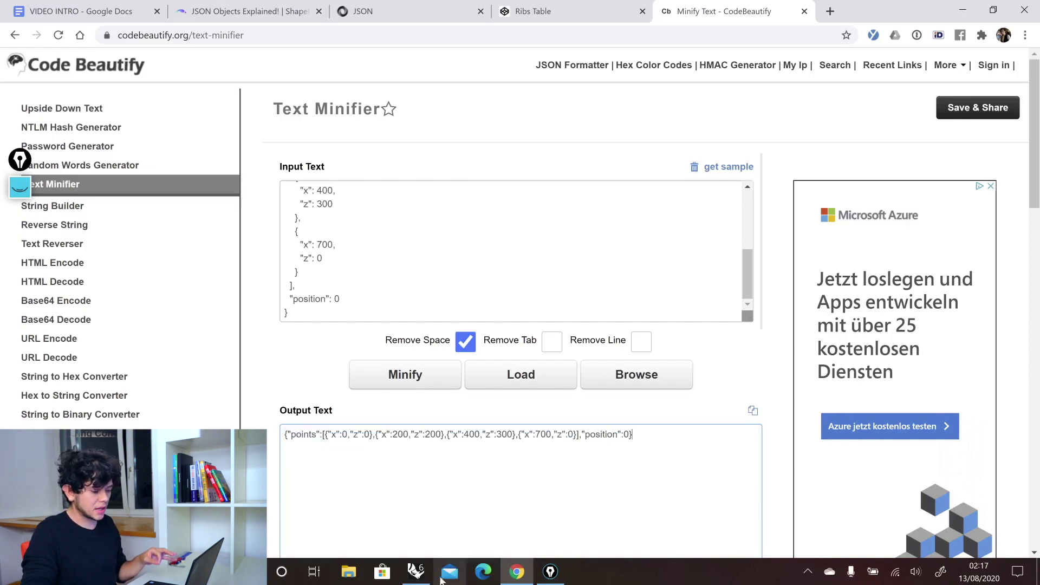
{"action": "left_click", "coordinate": [415, 572]}
{"action": "left_click", "coordinate": [843, 352]}
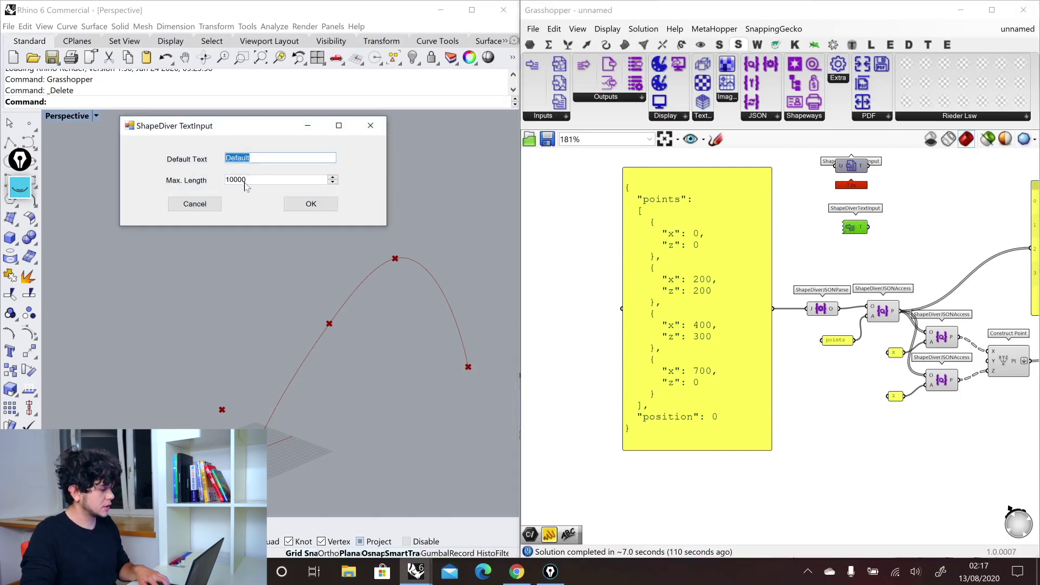
{"action": "key", "text": "ctrl+v"}
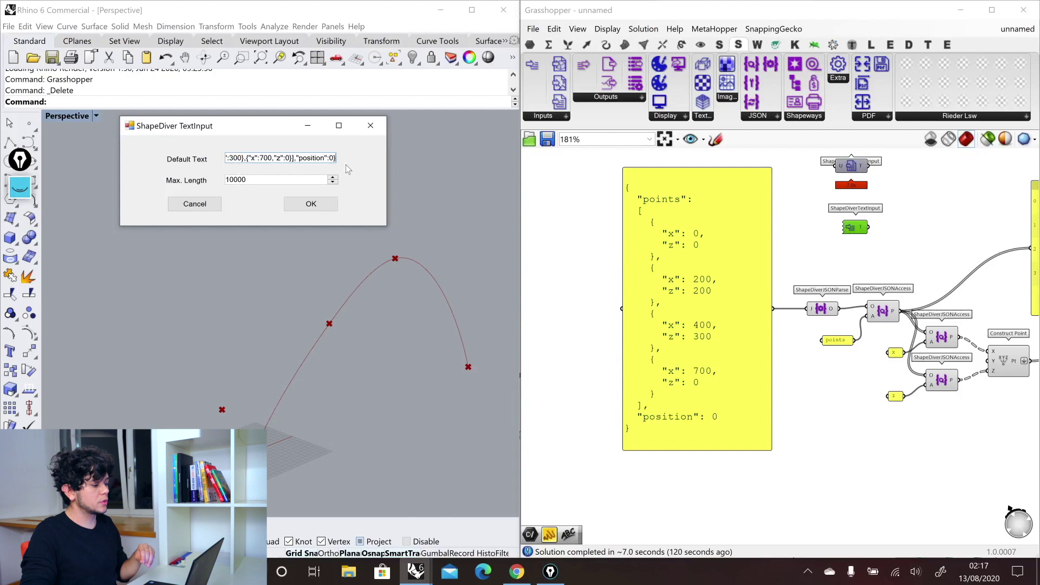
{"action": "left_click", "coordinate": [313, 203]}
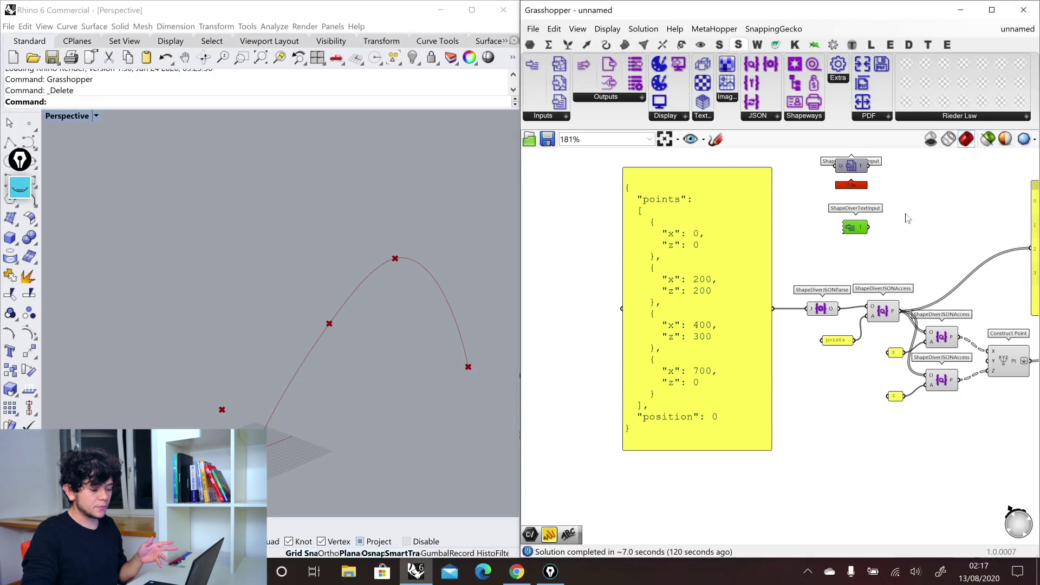
Connect the ShapeDiverTextInput to the ShapeDiverJSONParse input in place of the JSON panel, and move the panel away from the components
{"action": "left_click_drag", "start_coordinate": [870, 227], "coordinate": [807, 308]}
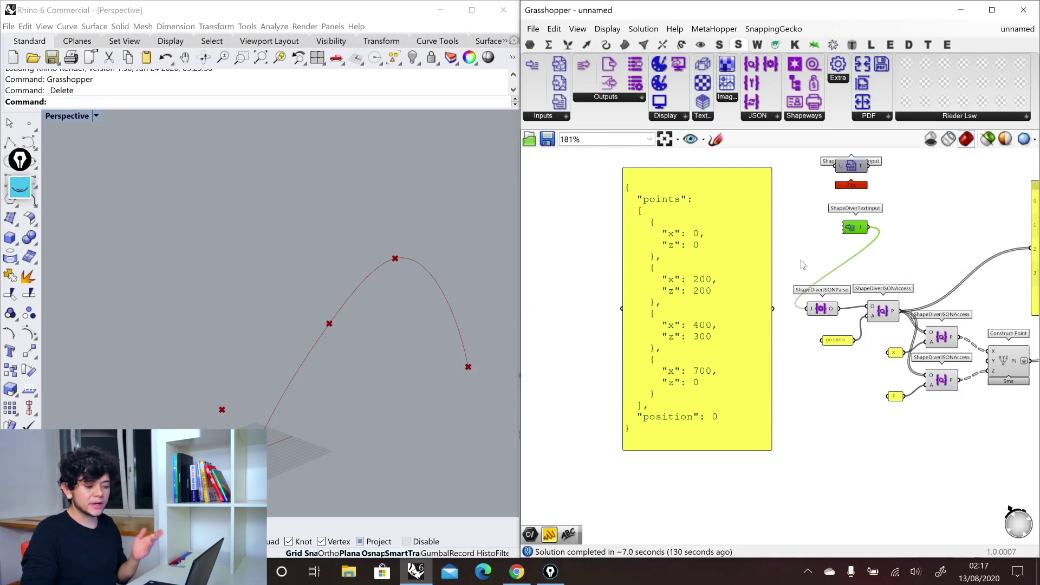
{"action": "left_click_drag", "start_coordinate": [687, 320], "coordinate": [583, 309]}
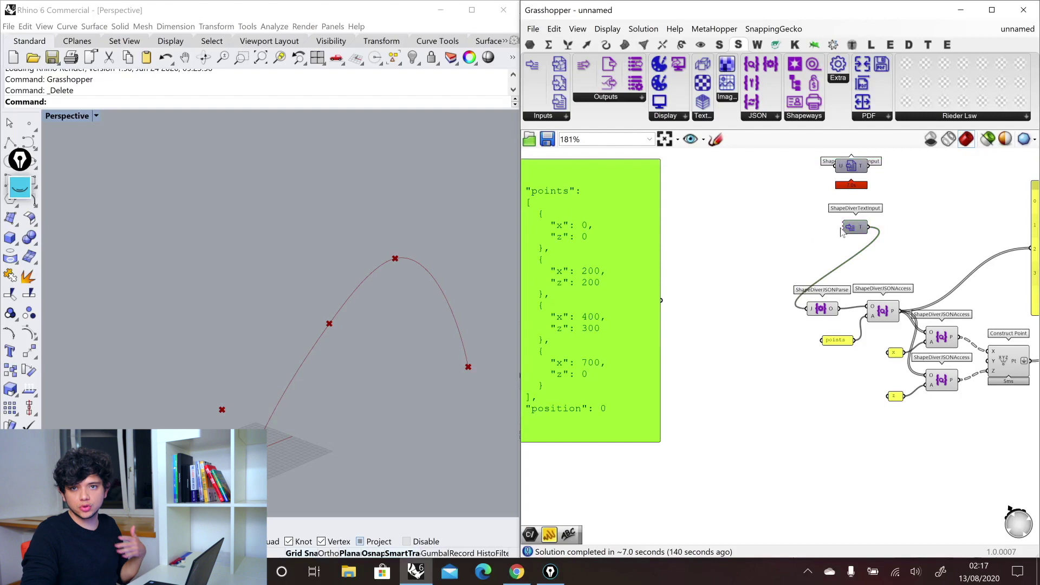
{"action": "left_click", "coordinate": [855, 229]}
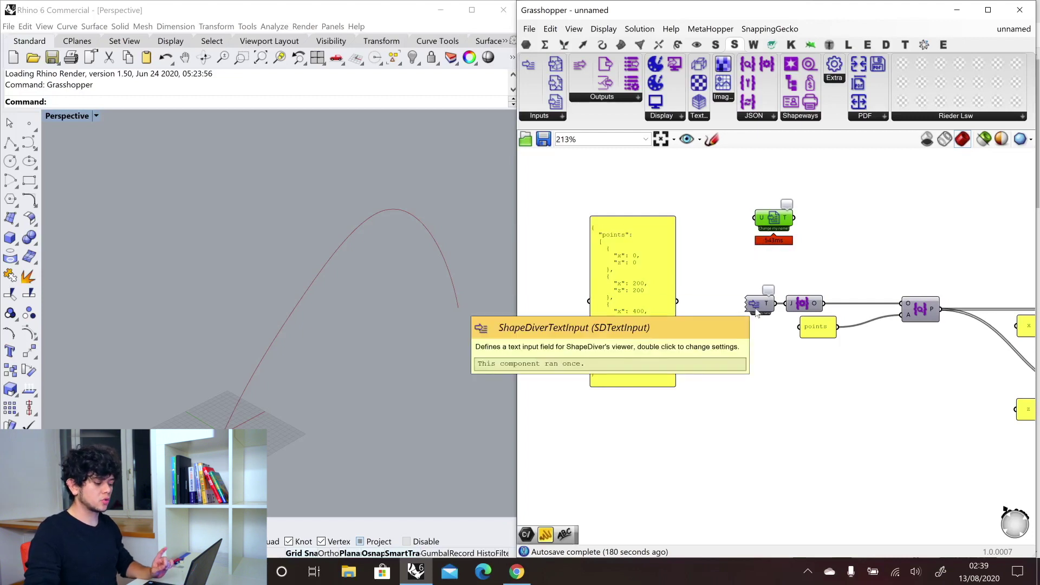
Add another ShapeDiverTextInput beside the ShapeDiverTextfileInput and connect it to that component's U input
{"action": "left_click_drag", "start_coordinate": [535, 70], "coordinate": [719, 228]}
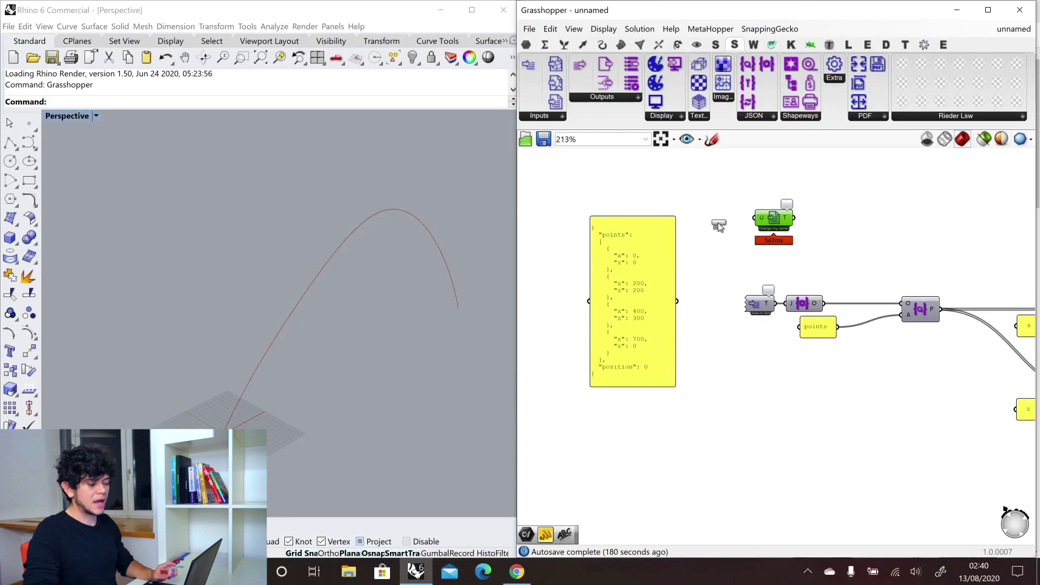
{"action": "left_click_drag", "start_coordinate": [719, 226], "coordinate": [718, 224]}
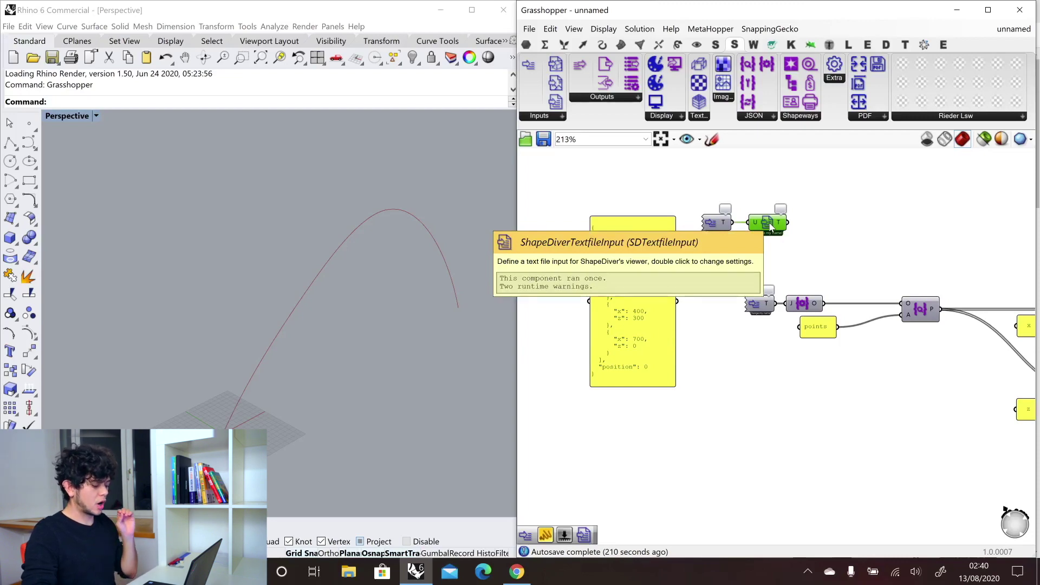
Switch to the Ribs Table pen in Chrome and examine its Import Your Shape file parameter
{"action": "left_click", "coordinate": [518, 572]}
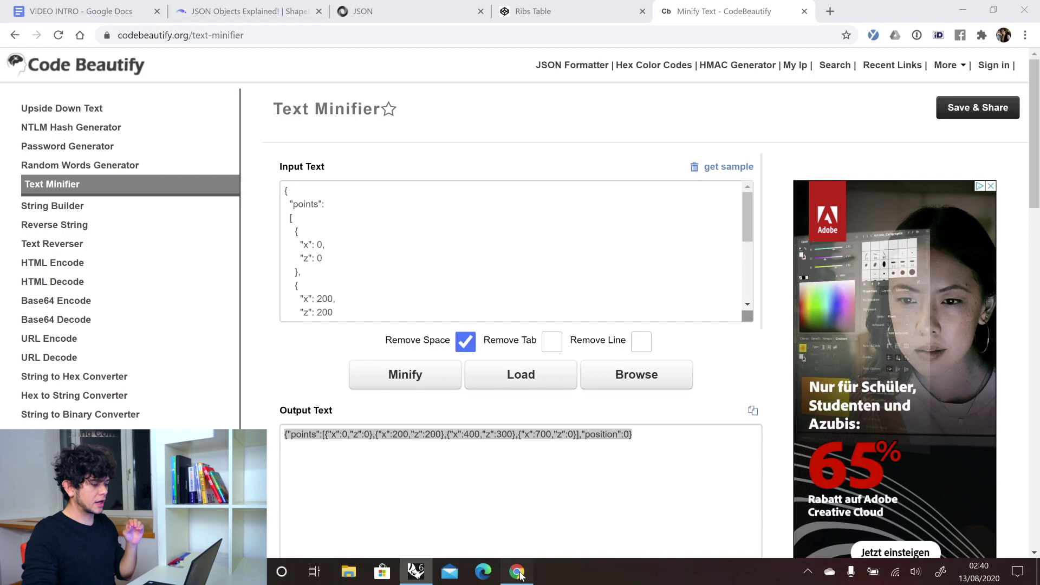
{"action": "left_click", "coordinate": [592, 16]}
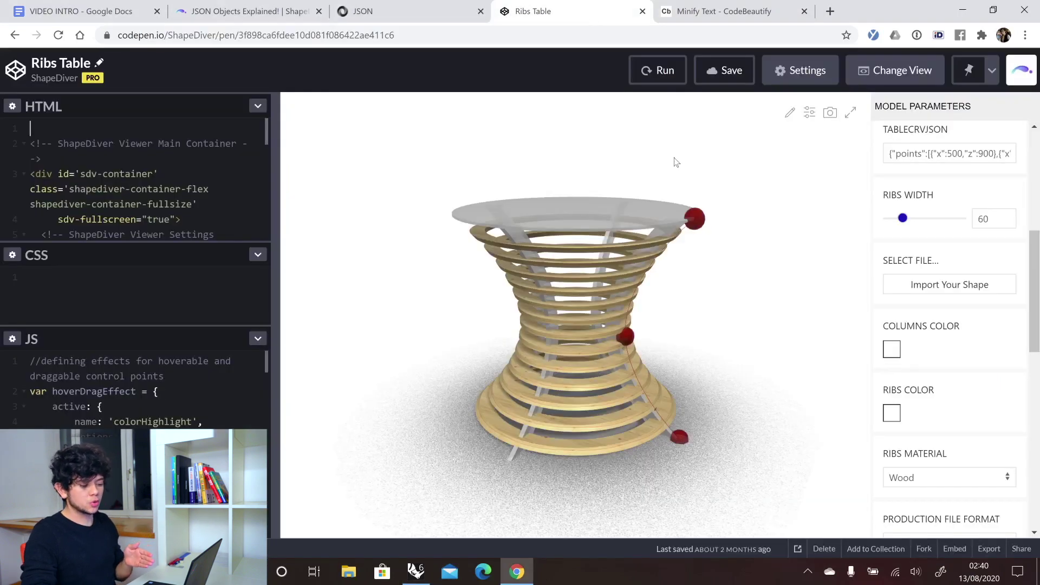
{"action": "left_click", "coordinate": [949, 292]}
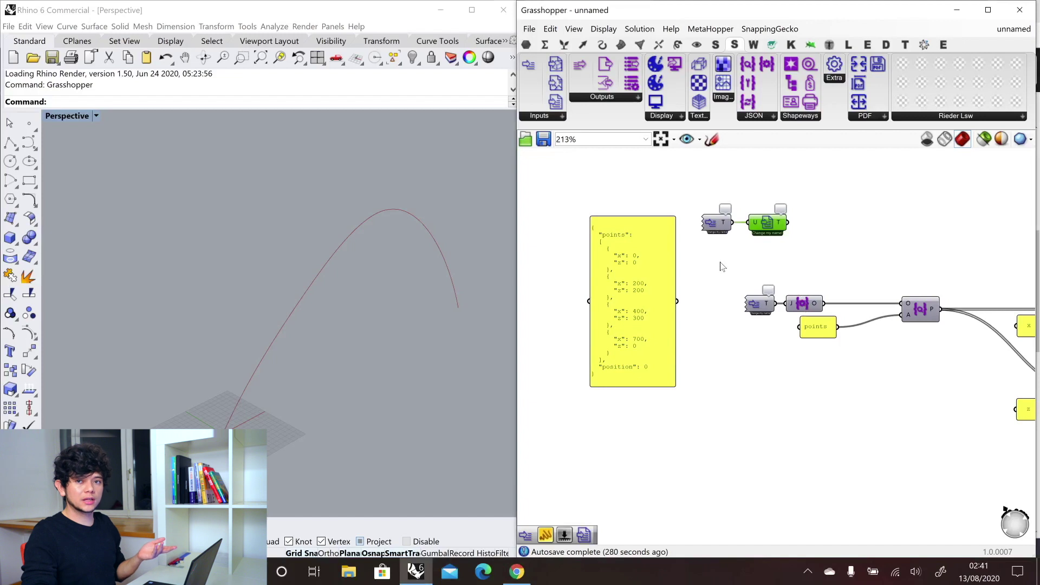
Add a File Path parameter below the ShapeDiverTextInput and point it to the existing file example.json on the desktop
{"action": "double_click", "coordinate": [714, 260]}
{"action": "type", "text": "file"}
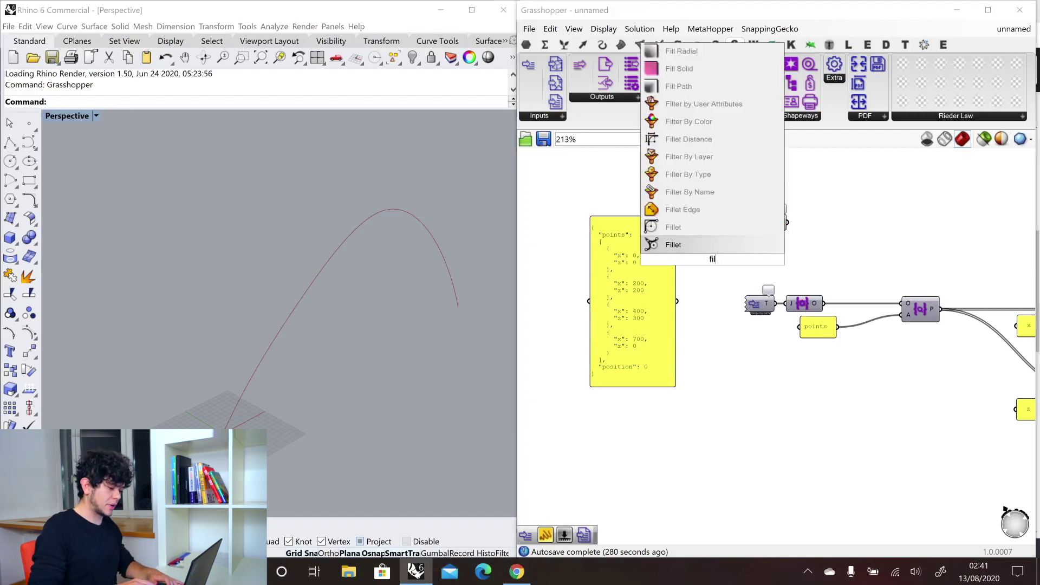
{"action": "key", "text": "Up"}
{"action": "key", "text": "Up"}
{"action": "key", "text": "Up"}
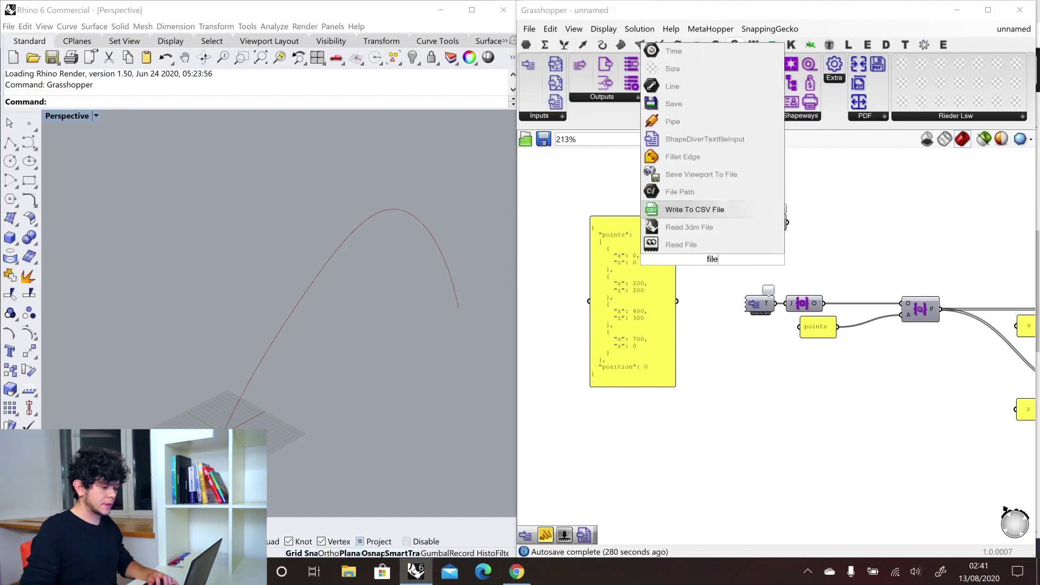
{"action": "key", "text": "Return"}
{"action": "right_click", "coordinate": [713, 261]}
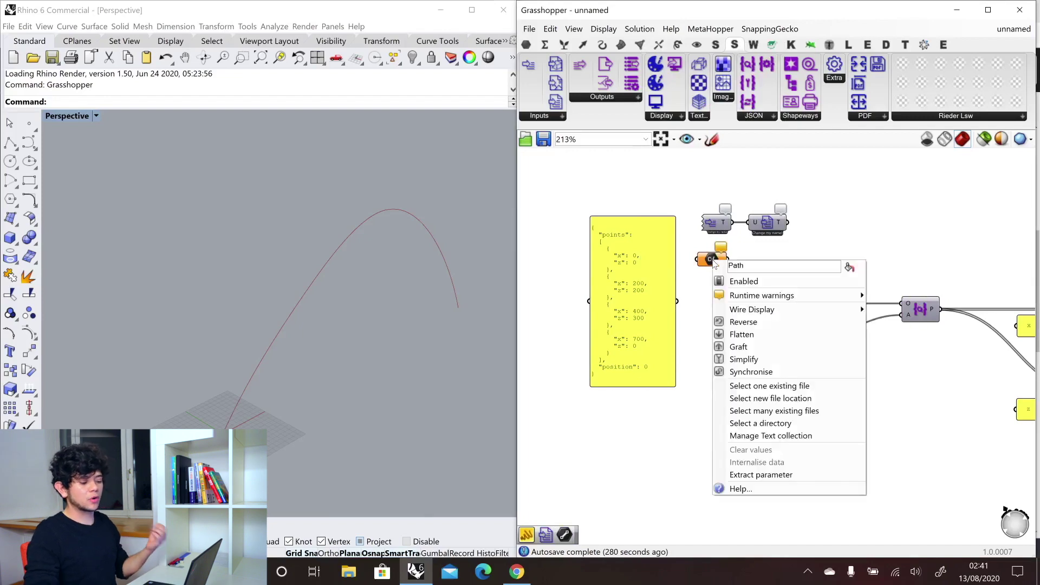
{"action": "left_click", "coordinate": [804, 387]}
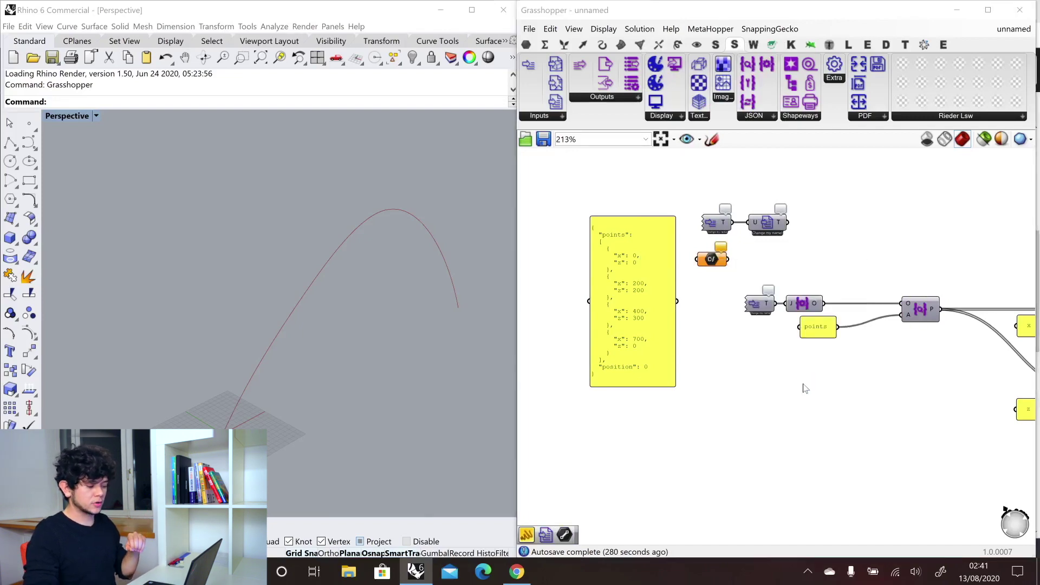
{"action": "double_click", "coordinate": [740, 142]}
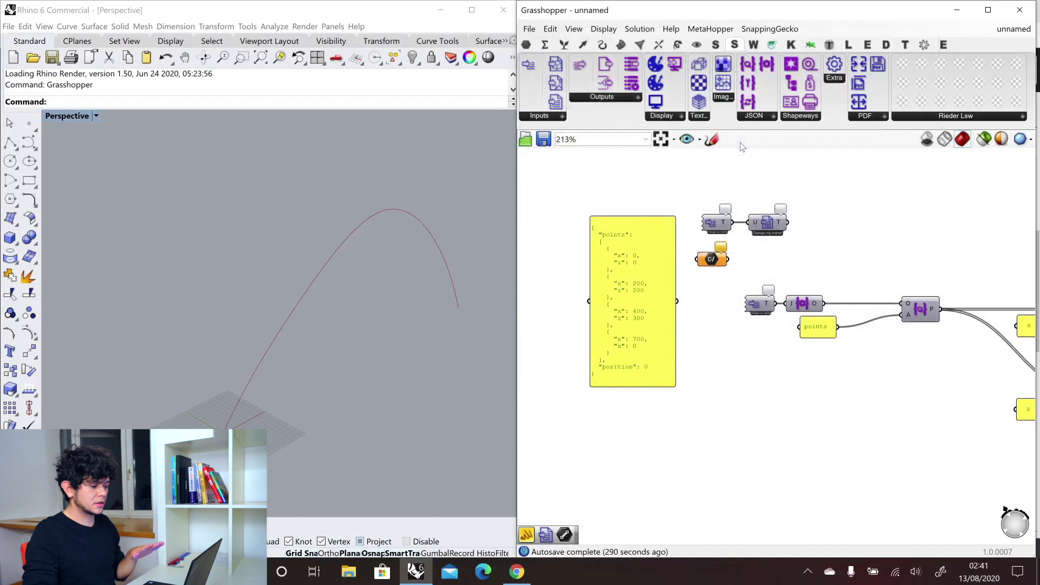
Connect the File Path to the ShapeDiverTextfileInput's U input and that component's T output to the ShapeDiverJSONParse's J input
{"action": "left_click_drag", "start_coordinate": [727, 260], "coordinate": [751, 223]}
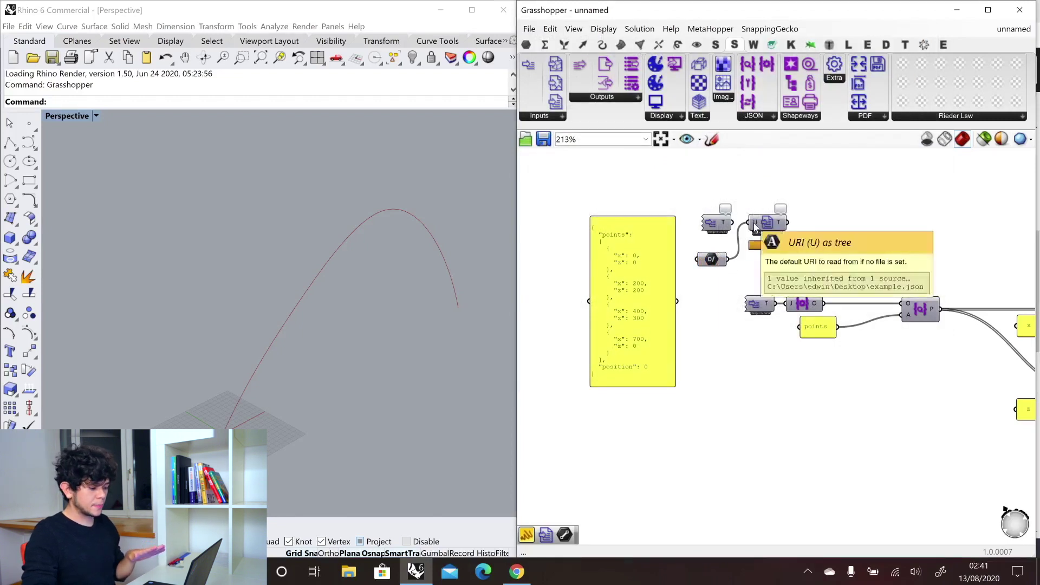
{"action": "mouse_move", "coordinate": [781, 223]}
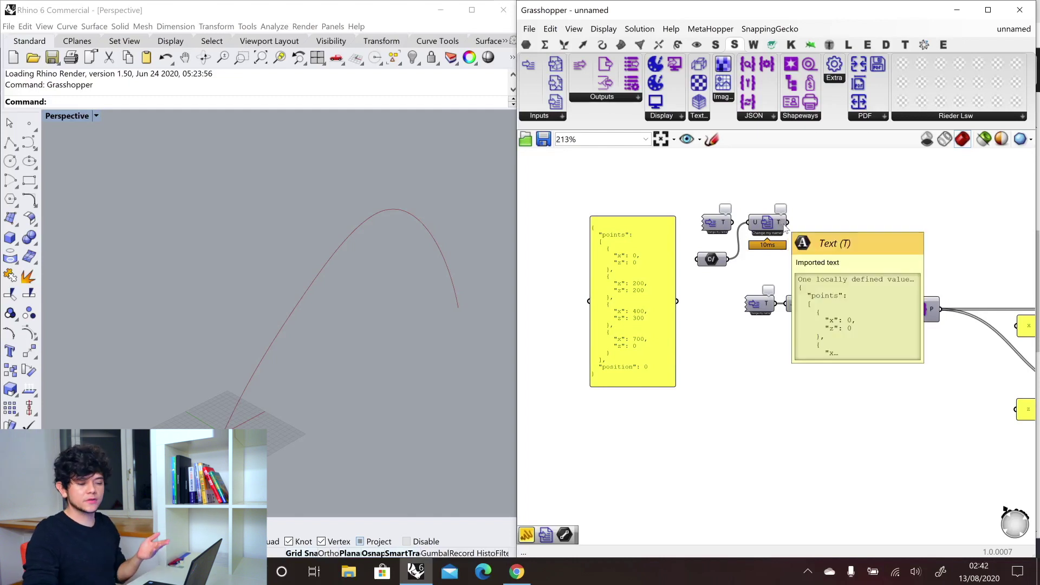
{"action": "left_click_drag", "start_coordinate": [787, 223], "coordinate": [789, 305]}
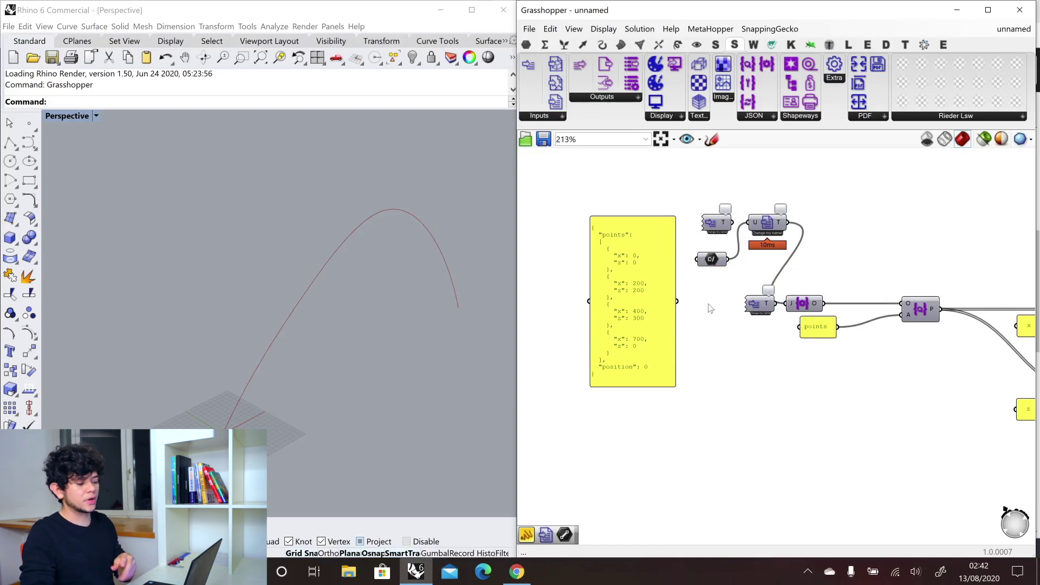
Place a ShapeDiverJSONConstruct component on an empty canvas area and connect a panel holding a person's first name to its D input
{"action": "mouse_move", "coordinate": [724, 265]}
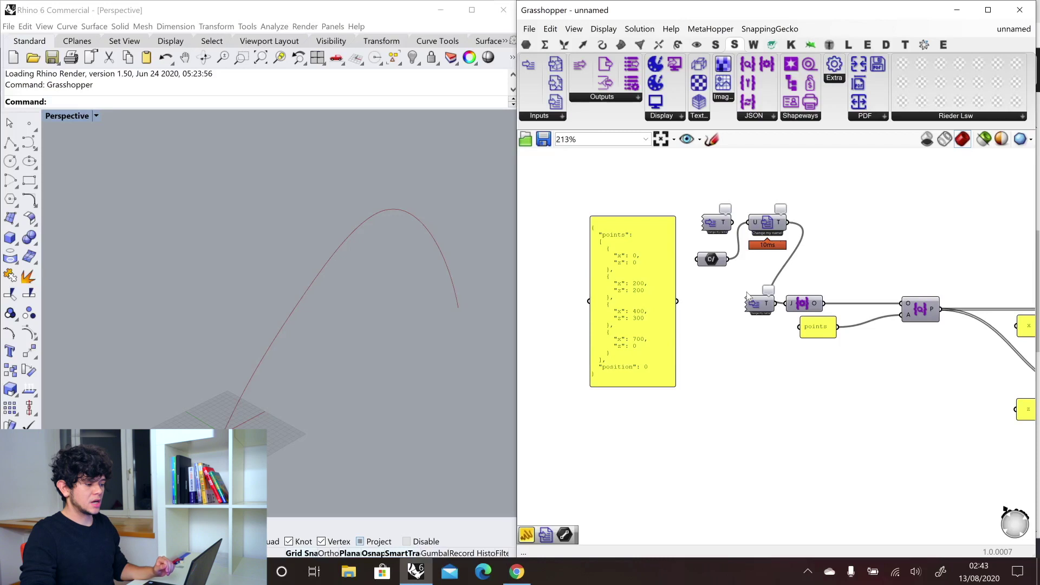
{"action": "left_click", "coordinate": [760, 122]}
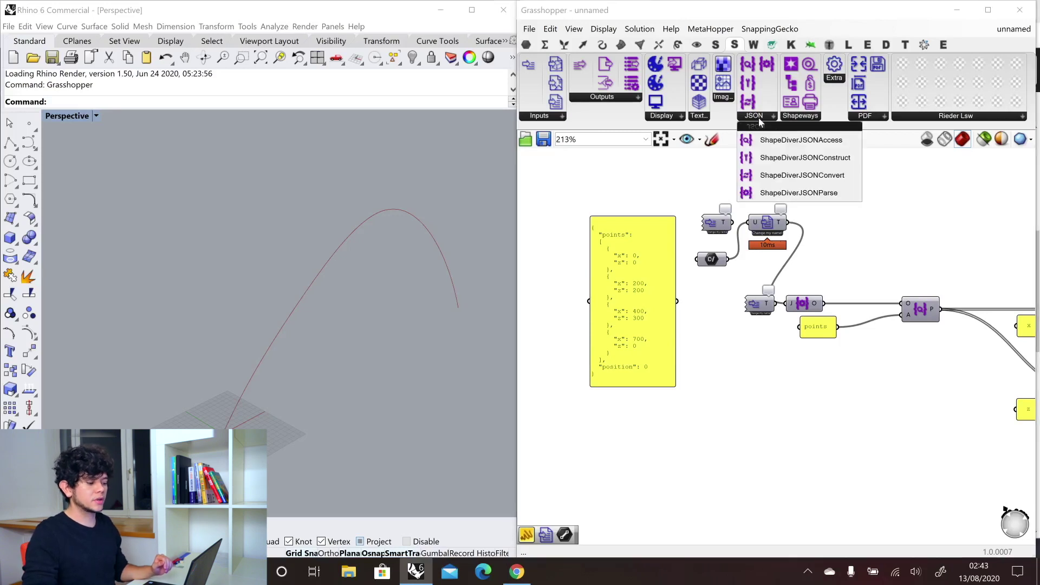
{"action": "left_click", "coordinate": [777, 158]}
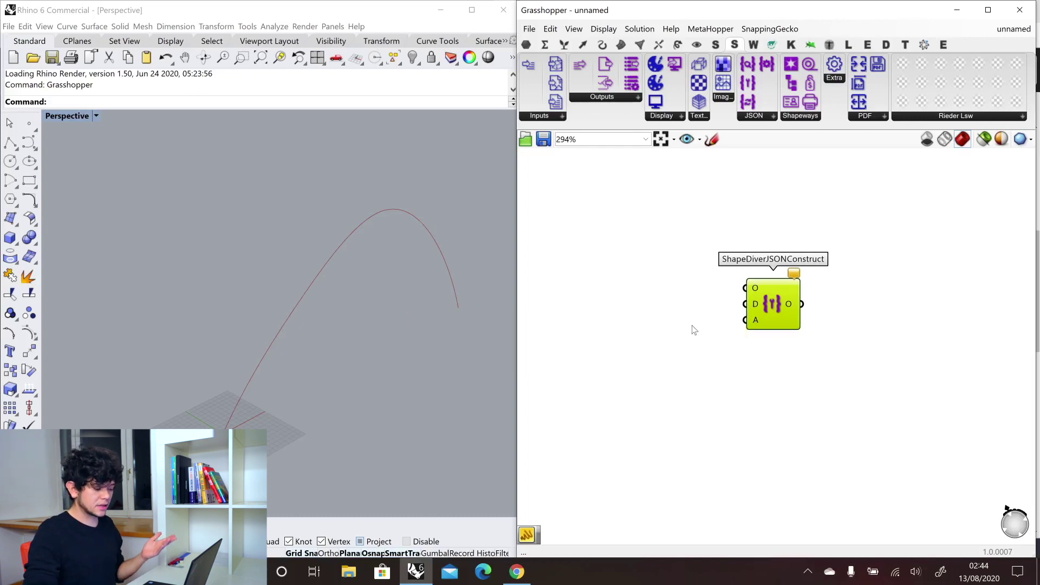
{"action": "double_click", "coordinate": [669, 342]}
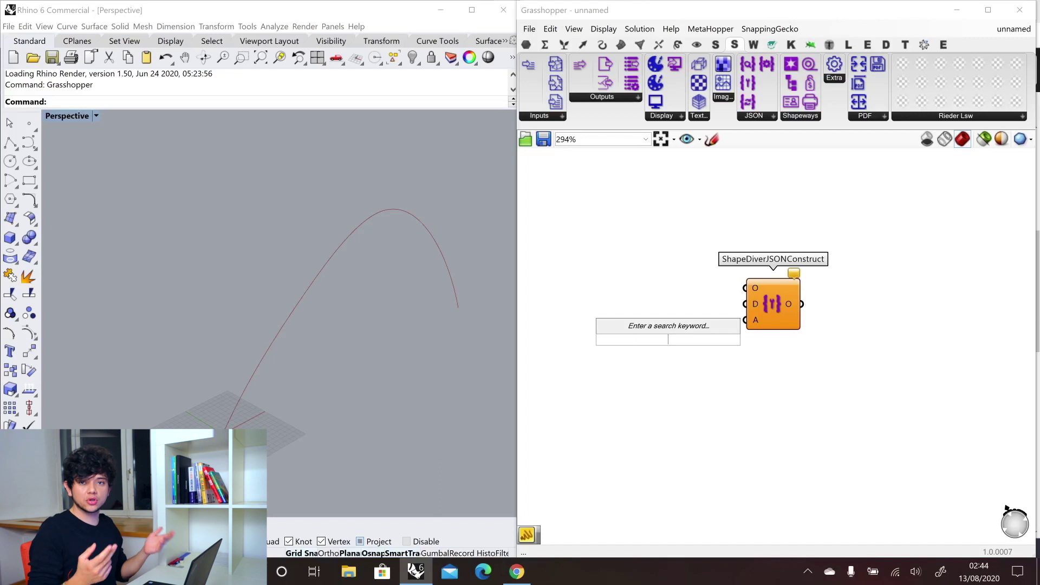
{"action": "type", "text": "//Edwin"}
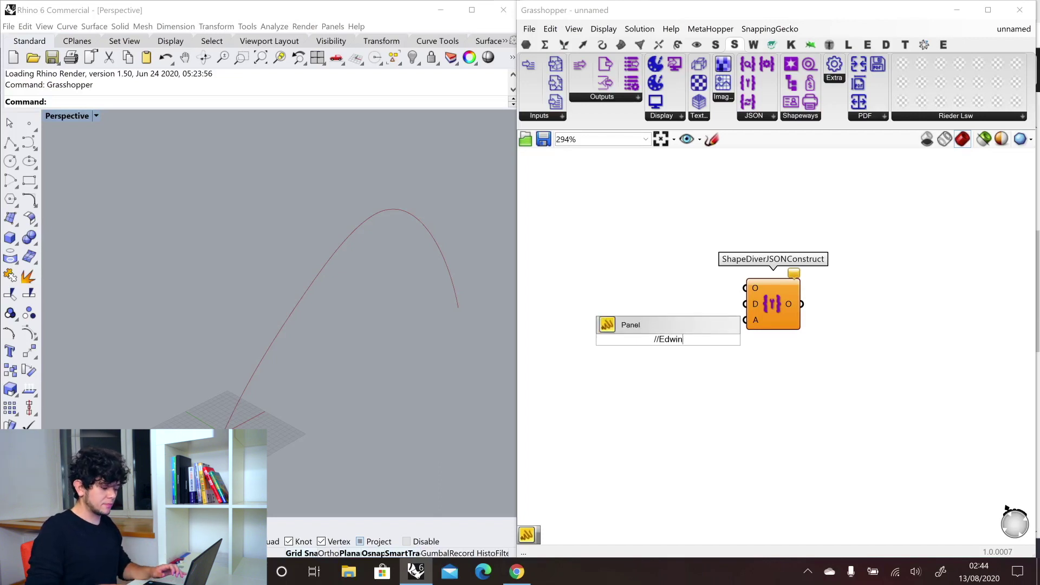
{"action": "key", "text": "Return"}
{"action": "left_click_drag", "start_coordinate": [670, 345], "coordinate": [673, 311]}
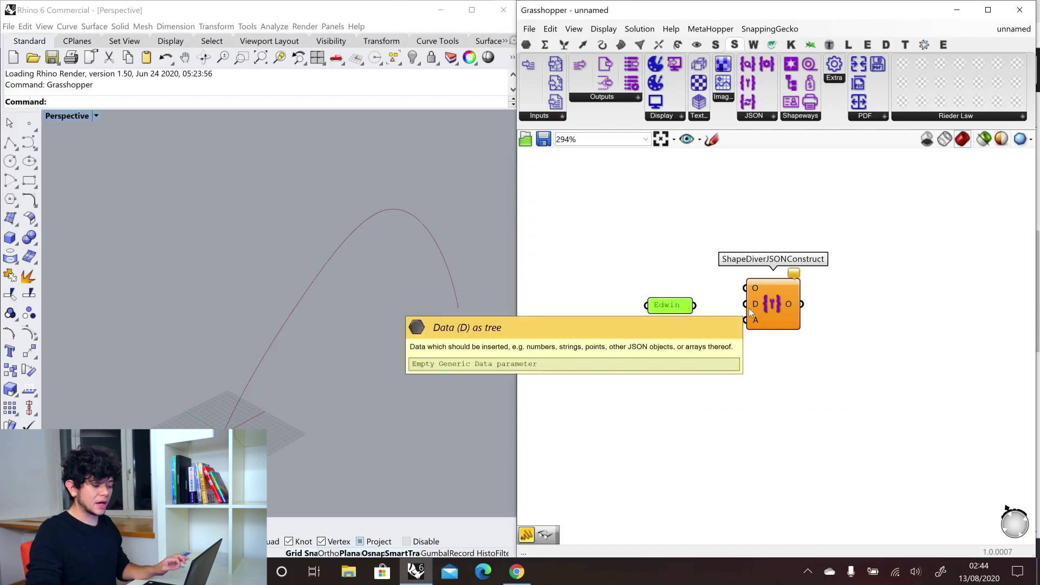
{"action": "left_click_drag", "start_coordinate": [695, 305], "coordinate": [746, 304]}
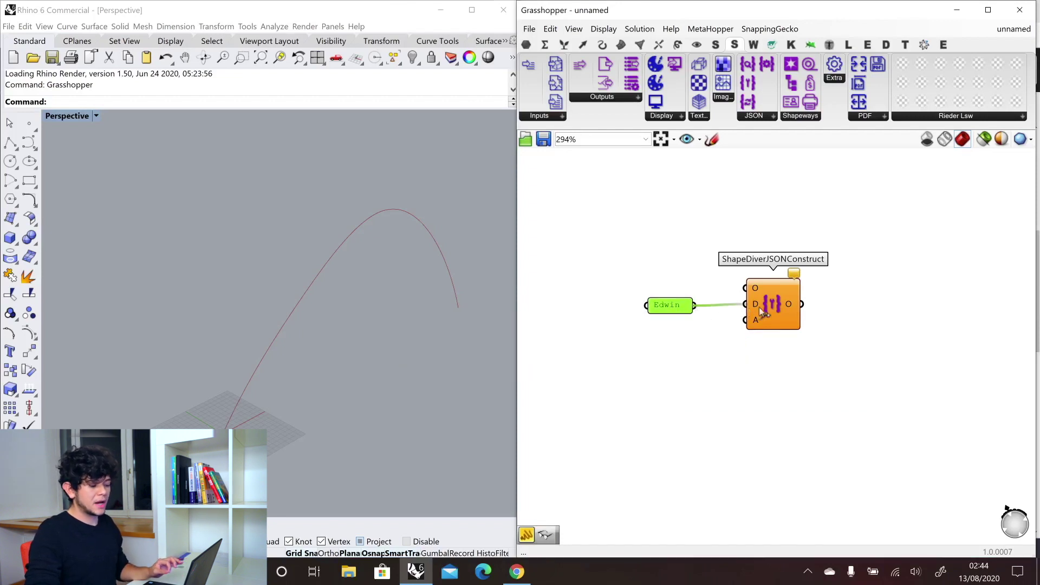
Add a panel with the text name and connect it to the ShapeDiverJSONConstruct's A input
{"action": "double_click", "coordinate": [717, 373]}
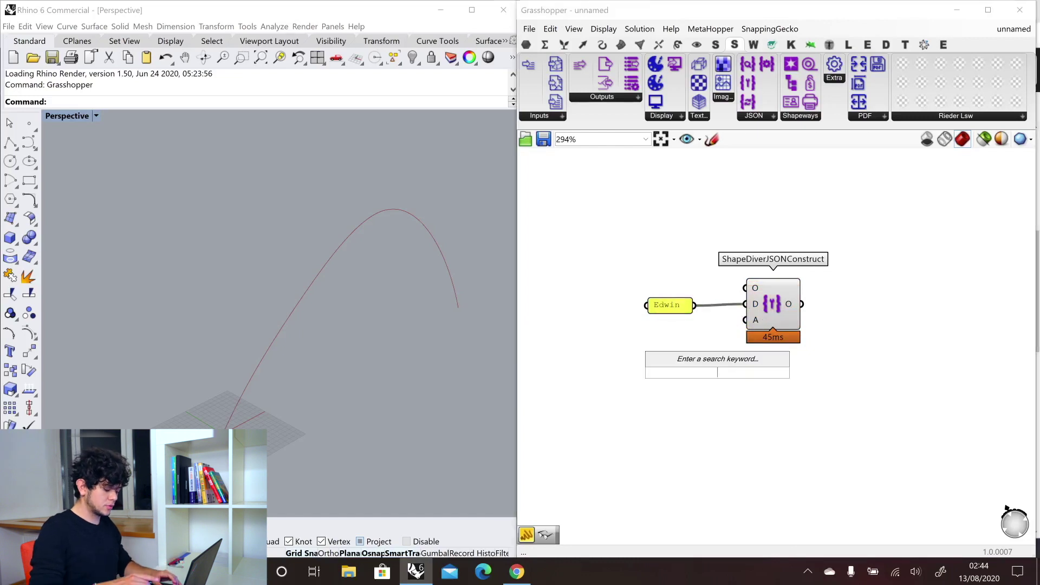
{"action": "type", "text": "//name"}
{"action": "key", "text": "Return"}
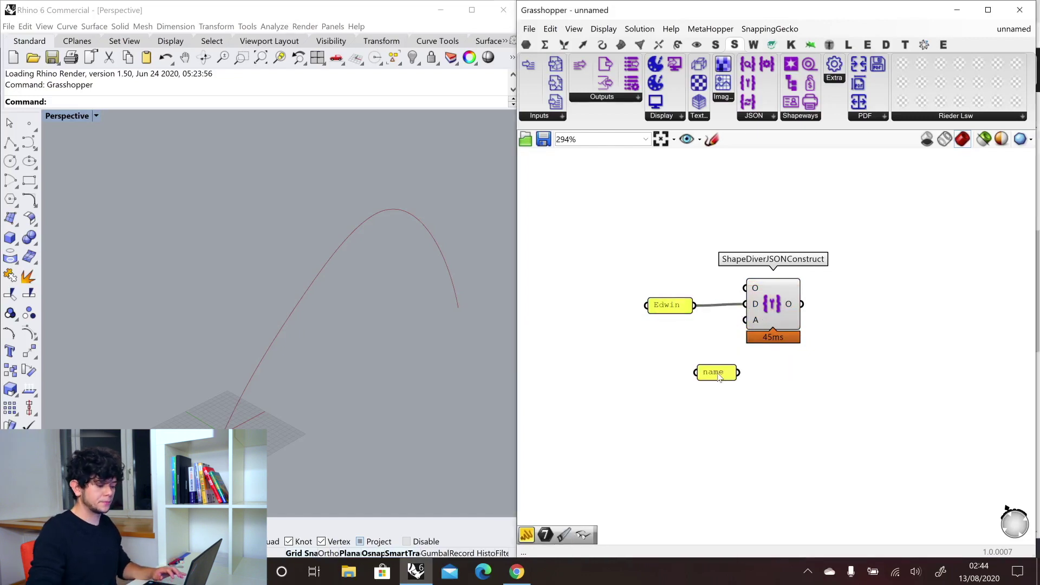
{"action": "left_click_drag", "start_coordinate": [718, 374], "coordinate": [746, 320]}
Add an empty panel, connect the ShapeDiverJSONConstruct's output to it and align it beside the component
{"action": "double_click", "coordinate": [871, 323]}
{"action": "type", "text": "panel"}
{"action": "key", "text": "Return"}
{"action": "left_click_drag", "start_coordinate": [801, 303], "coordinate": [813, 315]}
{"action": "left_click_drag", "start_coordinate": [852, 348], "coordinate": [889, 312]}
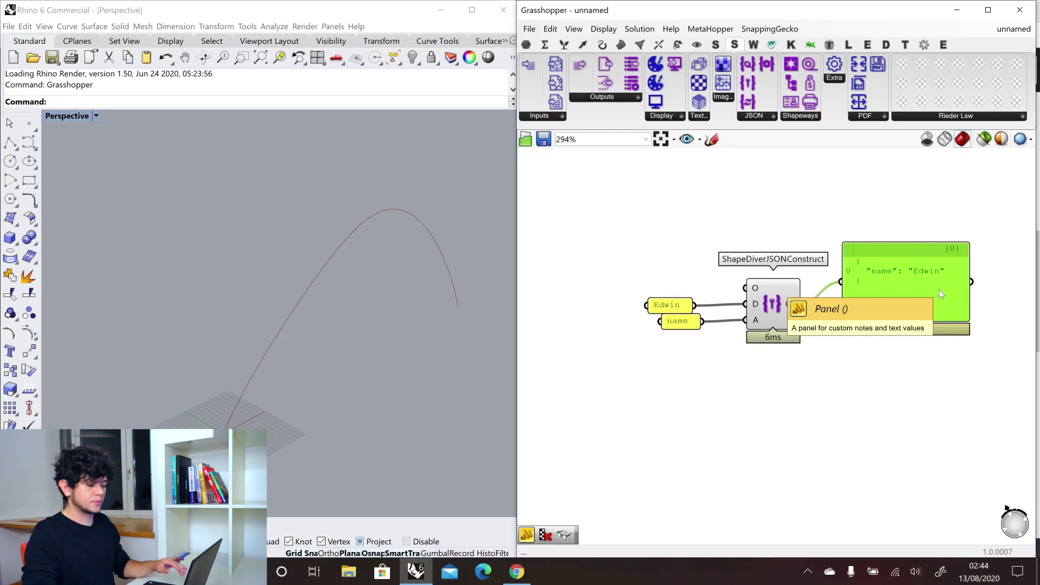
{"action": "left_click_drag", "start_coordinate": [939, 290], "coordinate": [895, 311]}
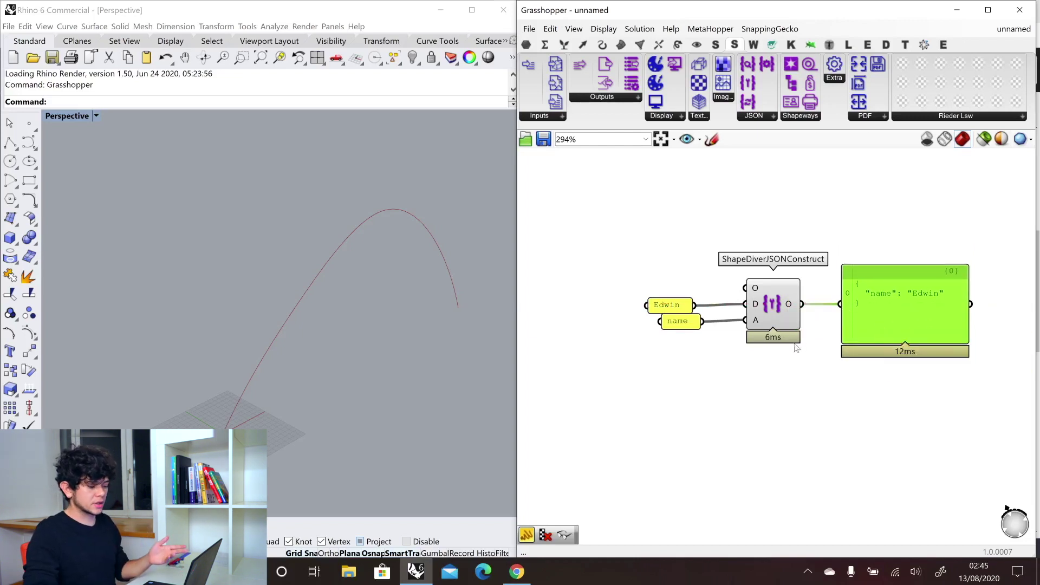
Add a Colour parameter below the component and set its colour to hue 0°, saturation 41, value 45
{"action": "double_click", "coordinate": [758, 406]}
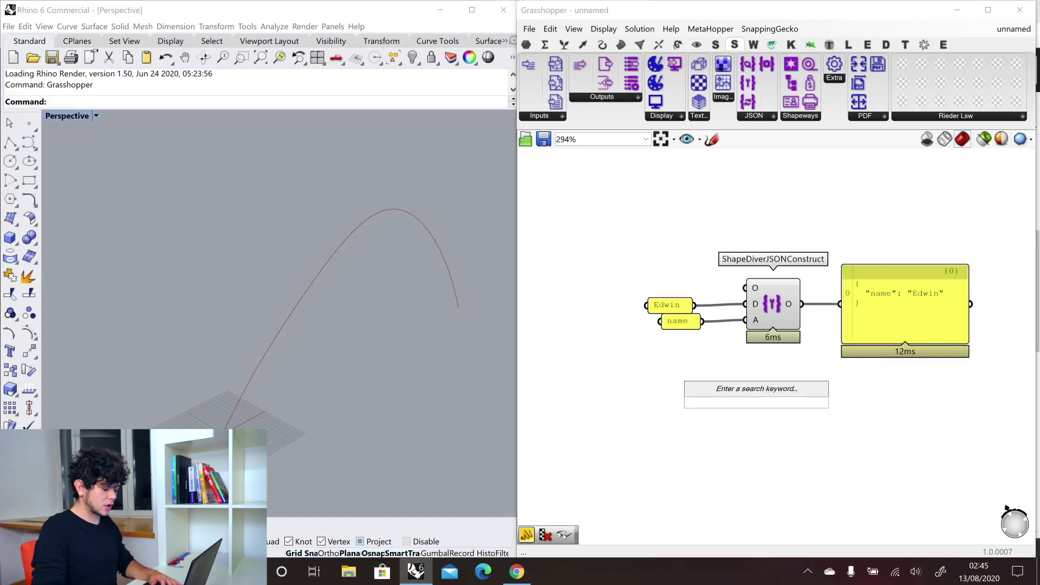
{"action": "type", "text": "color"}
{"action": "key", "text": "BackSpace"}
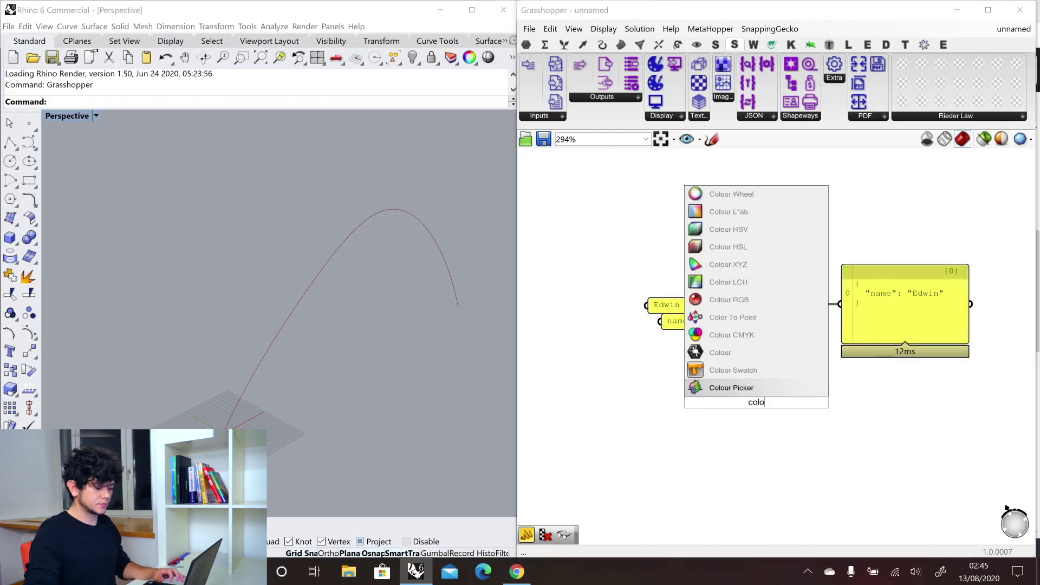
{"action": "left_click", "coordinate": [765, 393]}
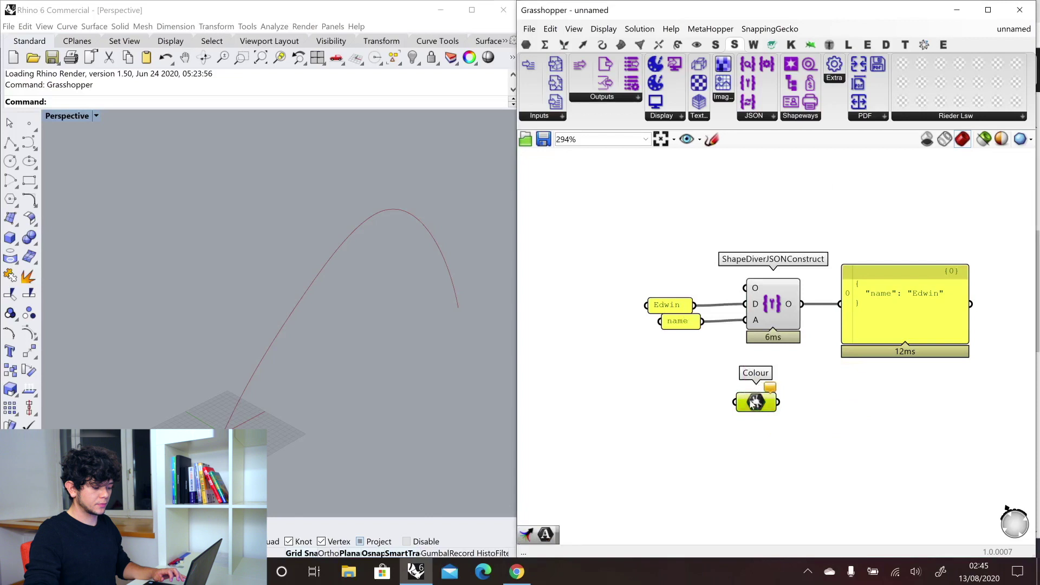
{"action": "right_click", "coordinate": [737, 392]}
{"action": "mouse_move", "coordinate": [770, 473]}
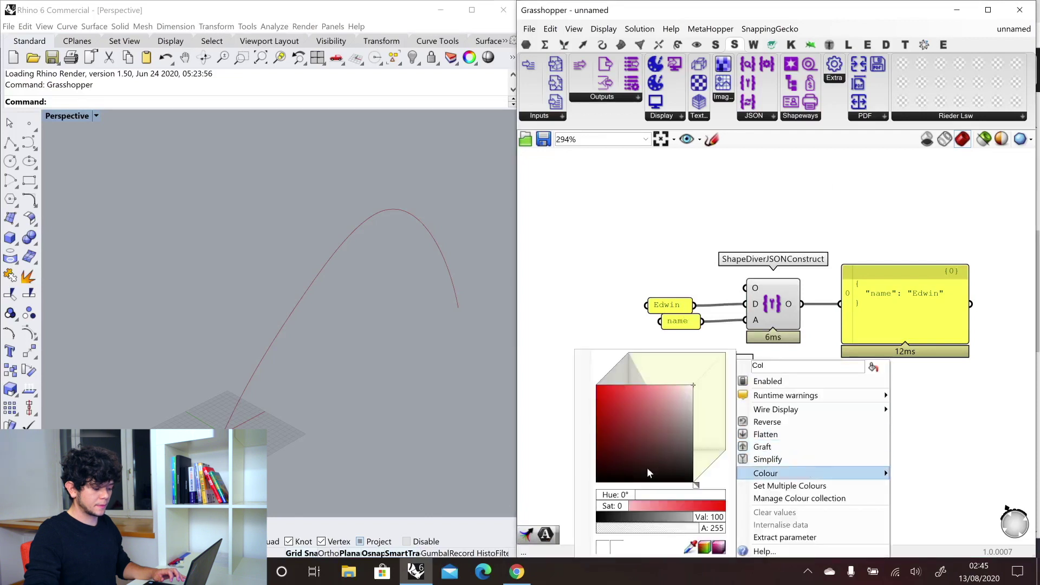
{"action": "left_click", "coordinate": [647, 467]}
{"action": "left_click_drag", "start_coordinate": [661, 467], "coordinate": [654, 438]}
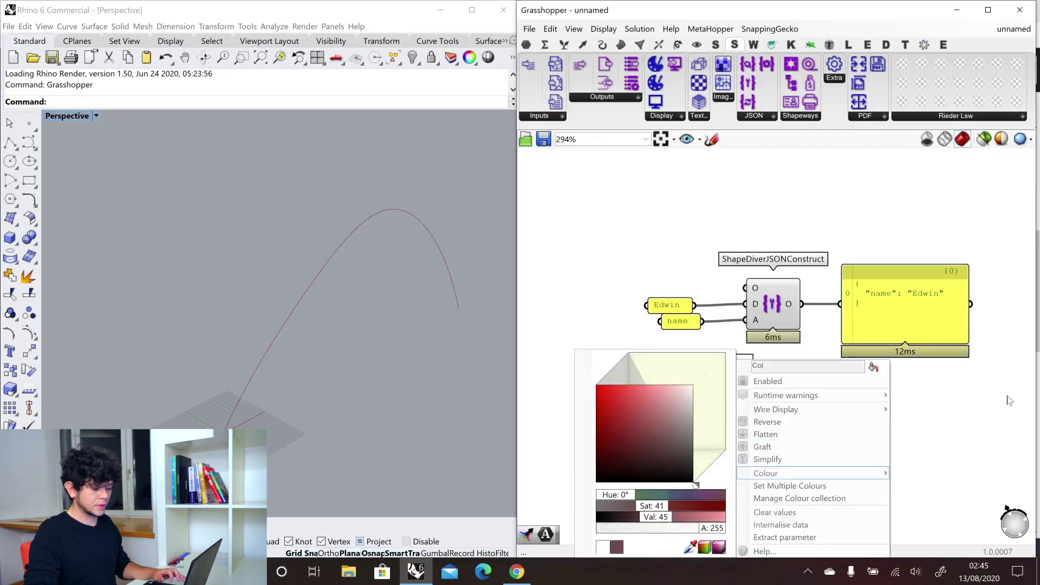
{"action": "left_click", "coordinate": [882, 358]}
Place a second ShapeDiverJSONConstruct beside the Colour parameter, connect the colour to its D input and align the two
{"action": "right_click_drag", "start_coordinate": [882, 356], "coordinate": [729, 306]}
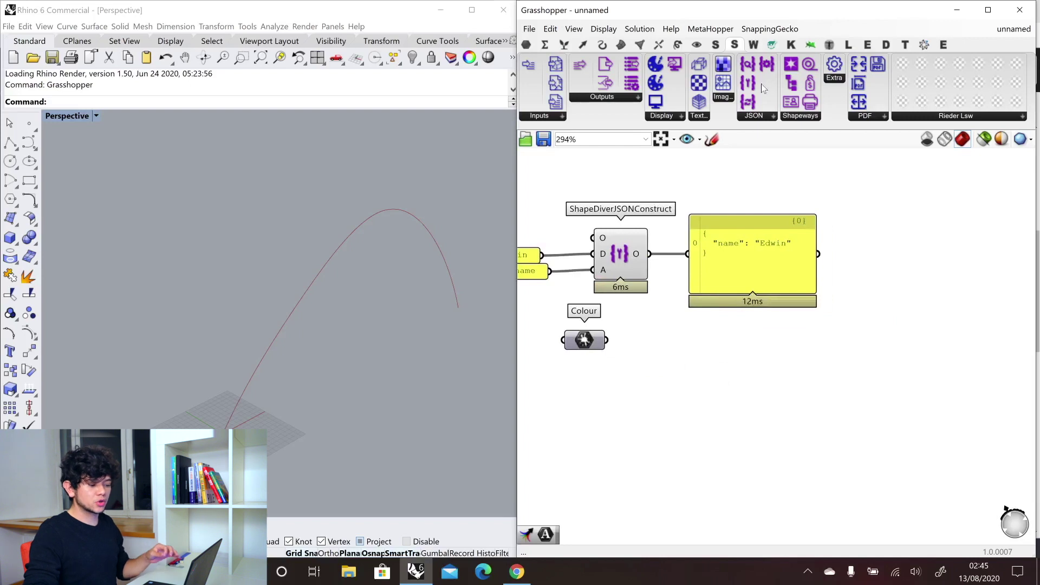
{"action": "left_click_drag", "start_coordinate": [751, 81], "coordinate": [680, 330]}
{"action": "left_click_drag", "start_coordinate": [692, 364], "coordinate": [704, 400]}
{"action": "right_click_drag", "start_coordinate": [685, 370], "coordinate": [730, 343]}
{"action": "left_click_drag", "start_coordinate": [680, 341], "coordinate": [707, 336]}
{"action": "left_click_drag", "start_coordinate": [628, 313], "coordinate": [654, 336]}
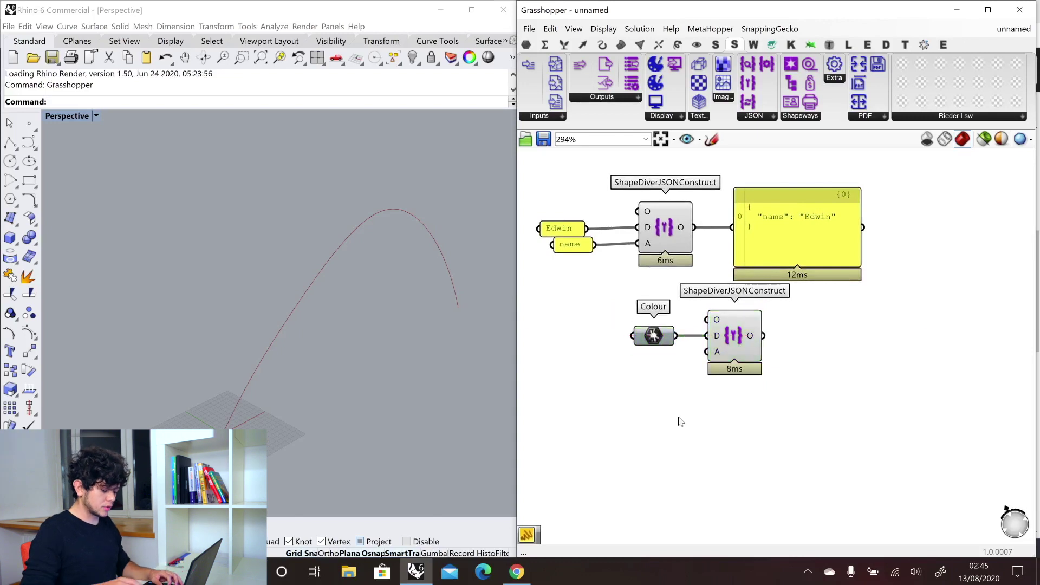
Add a panel with the text color, connect it to the second ShapeDiverJSONConstruct's A input, and wire the output to the large panel
{"action": "double_click", "coordinate": [681, 422]}
{"action": "type", "text": "//color"}
{"action": "key", "text": "Return"}
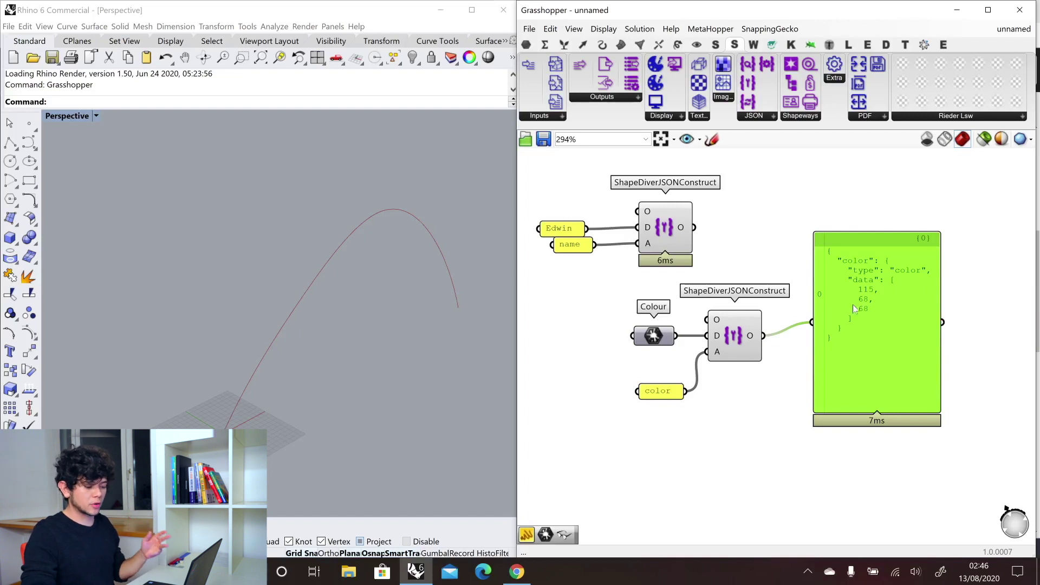
Connect the first ShapeDiverJSONConstruct's output to the O input of the second one
{"action": "right_click_drag", "start_coordinate": [736, 243], "coordinate": [794, 248]}
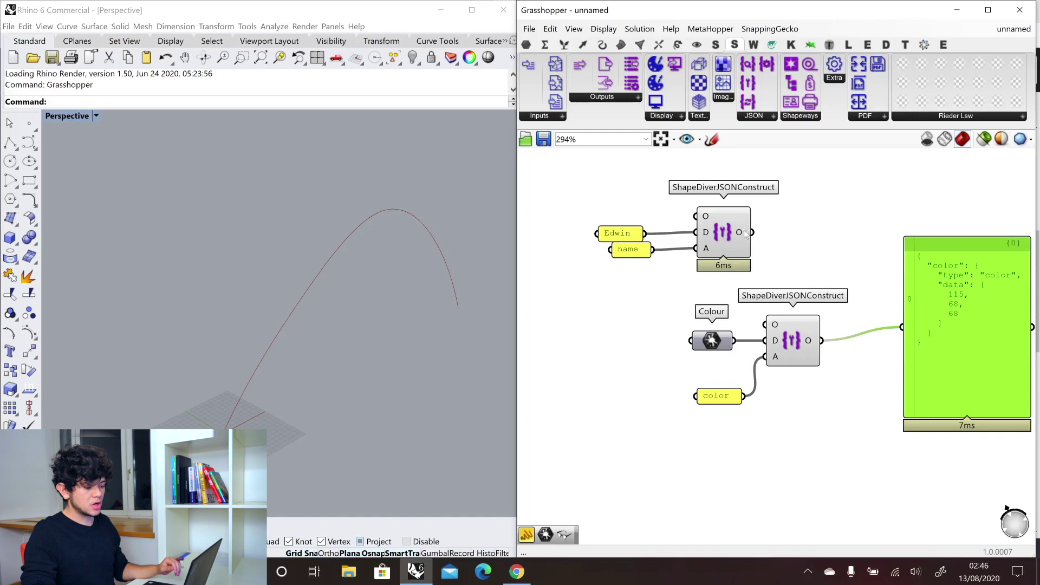
{"action": "mouse_move", "coordinate": [741, 232]}
{"action": "left_click_drag", "start_coordinate": [740, 232], "coordinate": [775, 325]}
{"action": "mouse_move", "coordinate": [776, 327]}
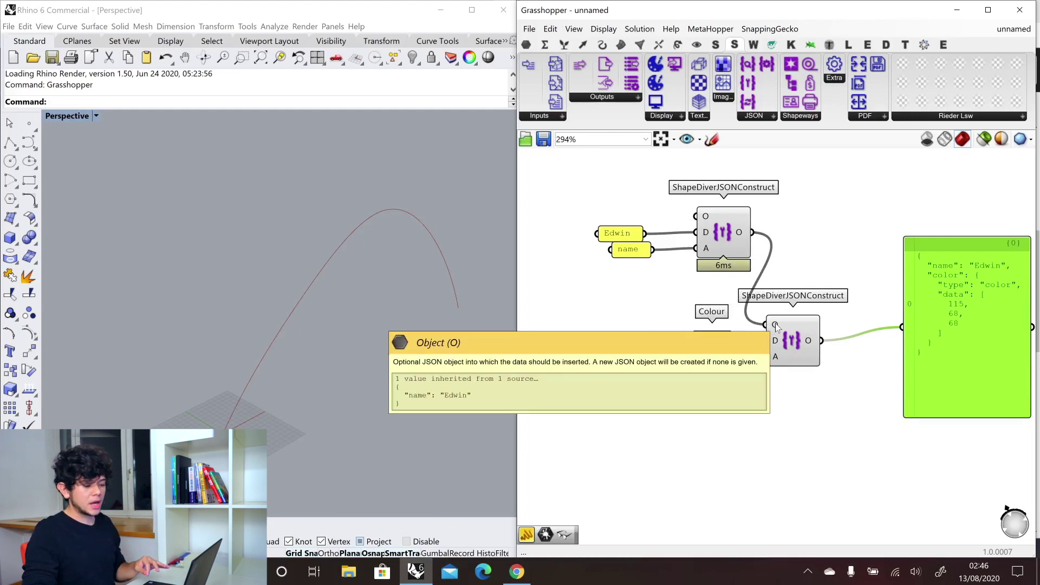
Add a Domain Box and another ShapeDiverJSONConstruct, wiring the box to its D input and its output to the large panel
{"action": "right_click_drag", "start_coordinate": [895, 335], "coordinate": [818, 292]}
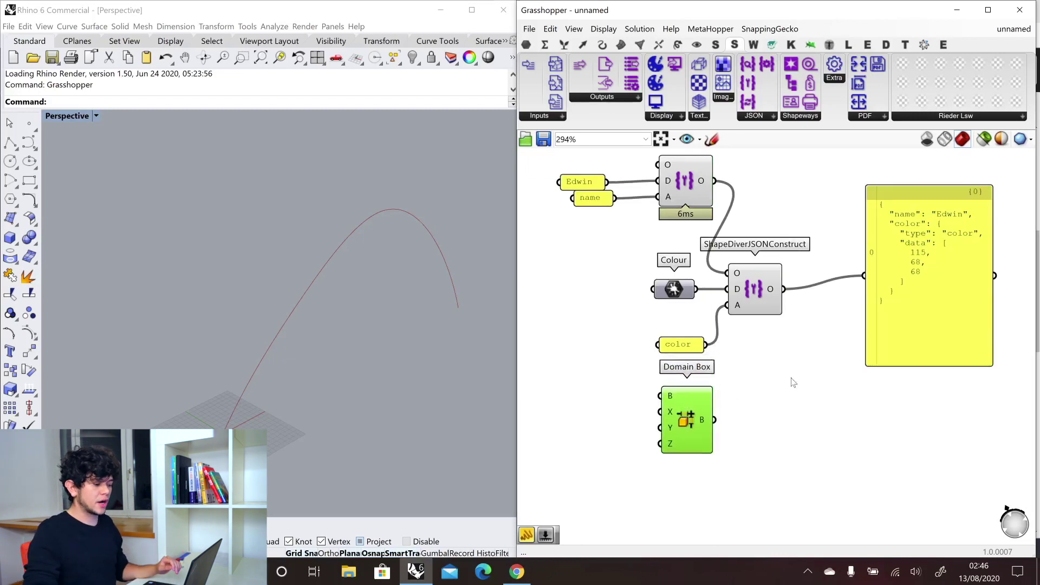
{"action": "left_click_drag", "start_coordinate": [747, 82], "coordinate": [782, 415]}
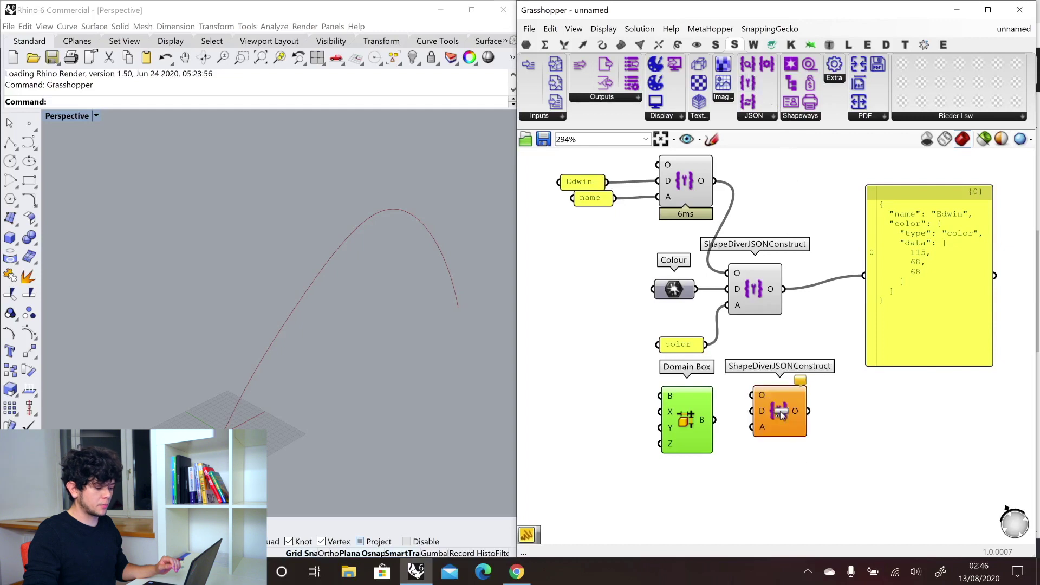
{"action": "left_click_drag", "start_coordinate": [715, 420], "coordinate": [863, 276]}
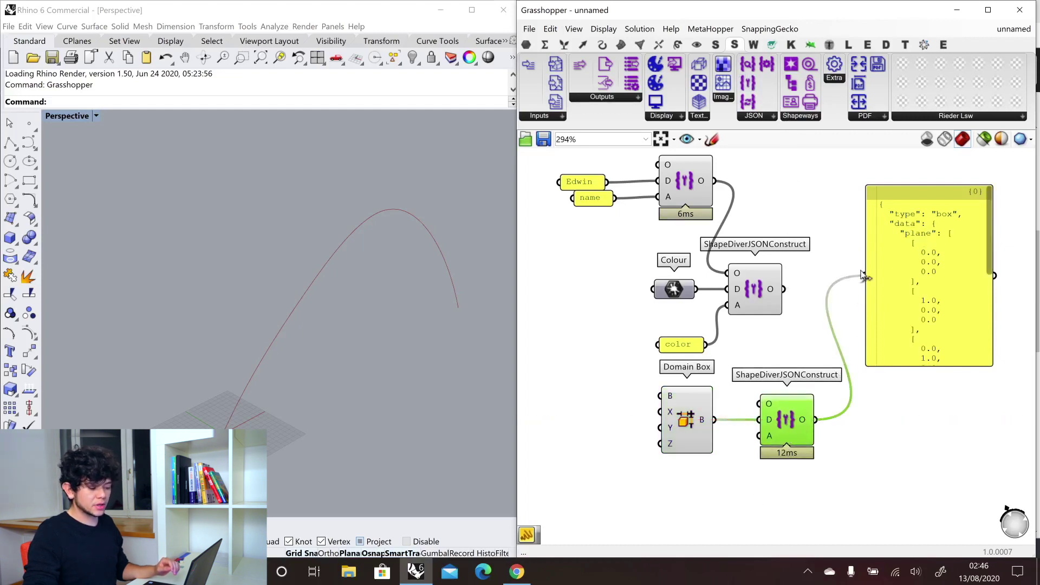
Enlarge the output panel downward to show more of the box's JSON data
{"action": "right_click_drag", "start_coordinate": [912, 254], "coordinate": [830, 183]}
{"action": "left_click_drag", "start_coordinate": [855, 299], "coordinate": [886, 539]}
{"action": "left_click", "coordinate": [893, 389]}
{"action": "right_click_drag", "start_coordinate": [862, 430], "coordinate": [792, 302]}
{"action": "scroll", "coordinate": [853, 318], "scroll_direction": "down", "scroll_amount": 2}
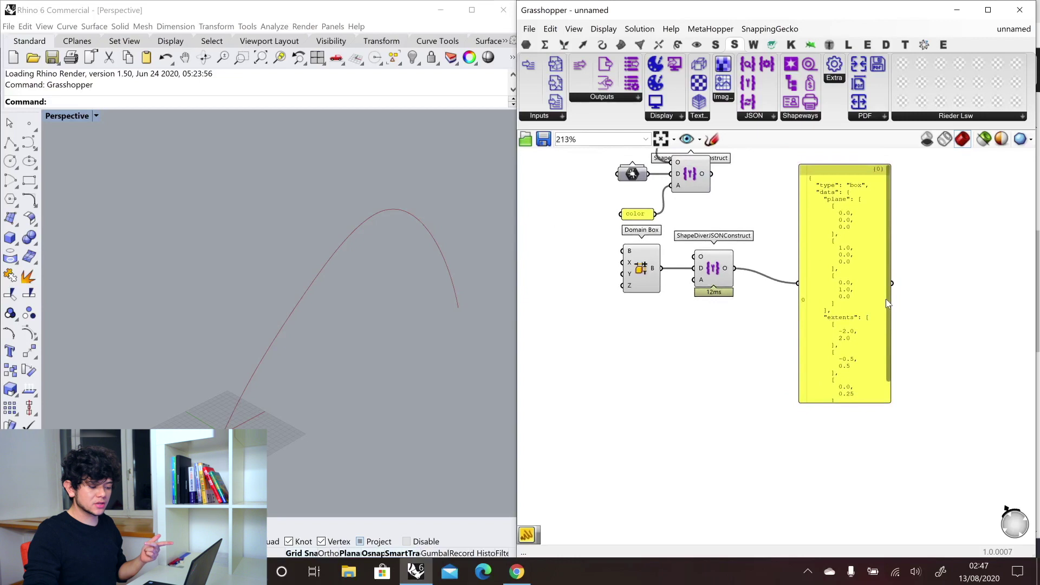
Delete the existing Entwine component and place a new Entwine below the Domain Box
{"action": "right_click_drag", "start_coordinate": [795, 305], "coordinate": [783, 356]}
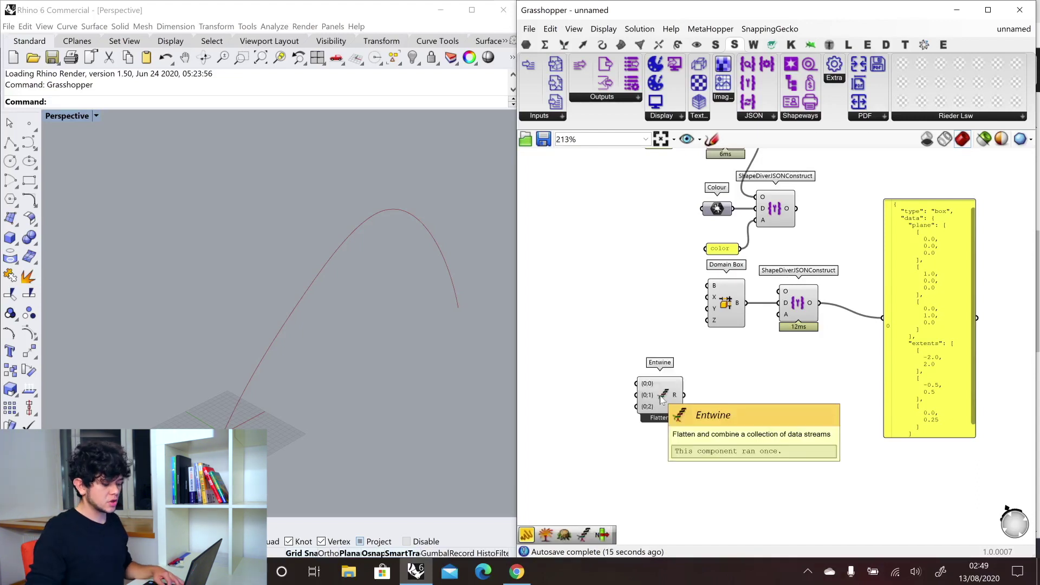
{"action": "key", "text": "Delete"}
{"action": "double_click", "coordinate": [662, 398]}
{"action": "type", "text": "e"}
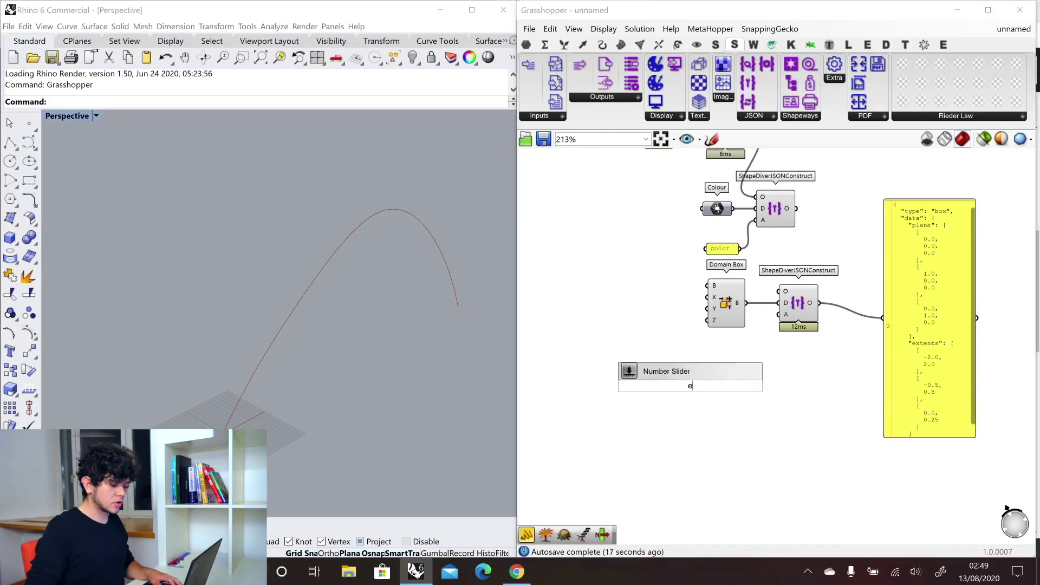
{"action": "type", "text": "nt"}
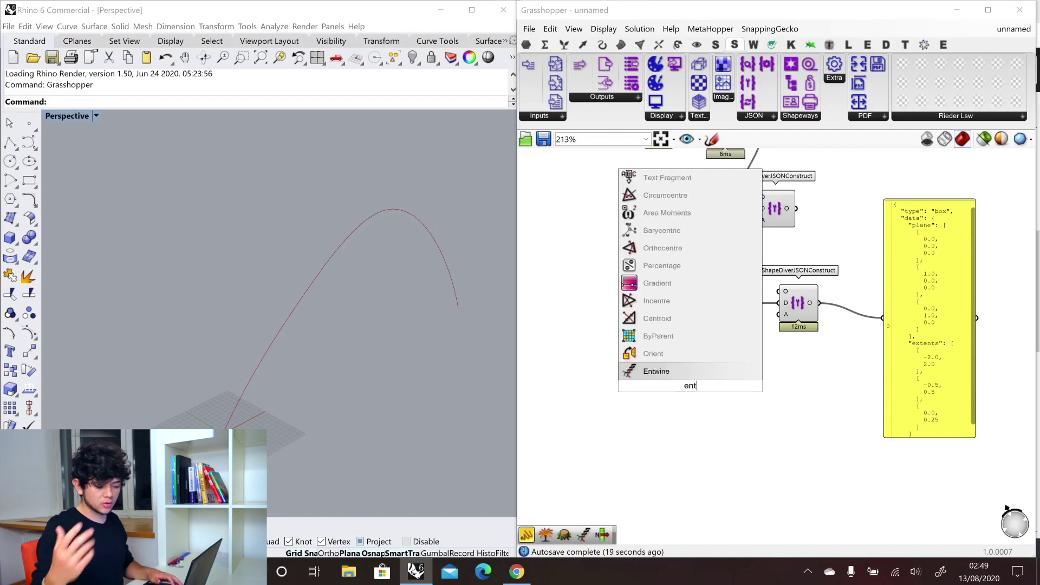
{"action": "key", "text": "Return"}
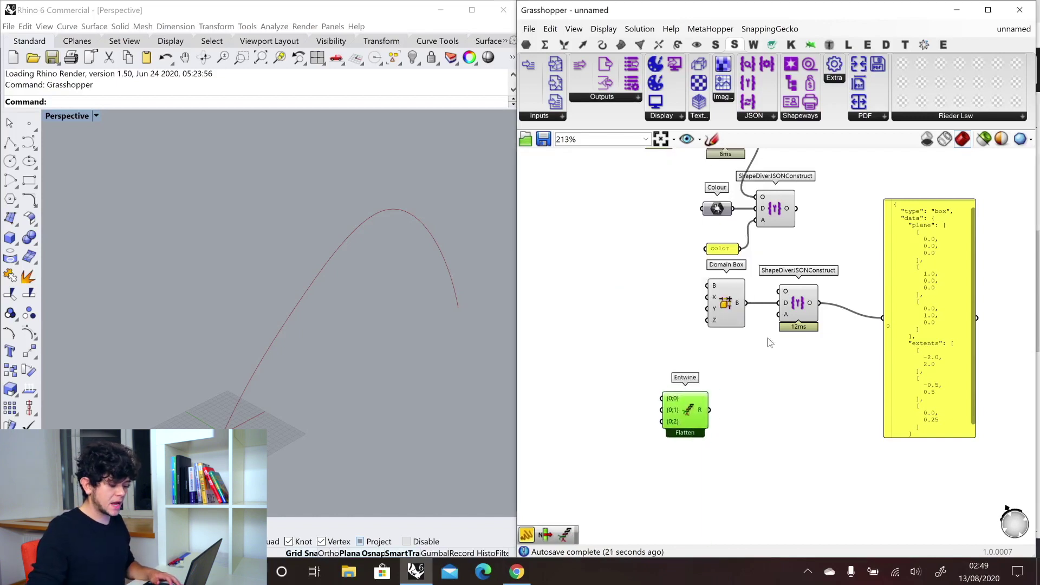
{"action": "right_click_drag", "start_coordinate": [692, 390], "coordinate": [770, 355]}
{"action": "scroll", "coordinate": [771, 357], "scroll_direction": "up", "scroll_amount": 2}
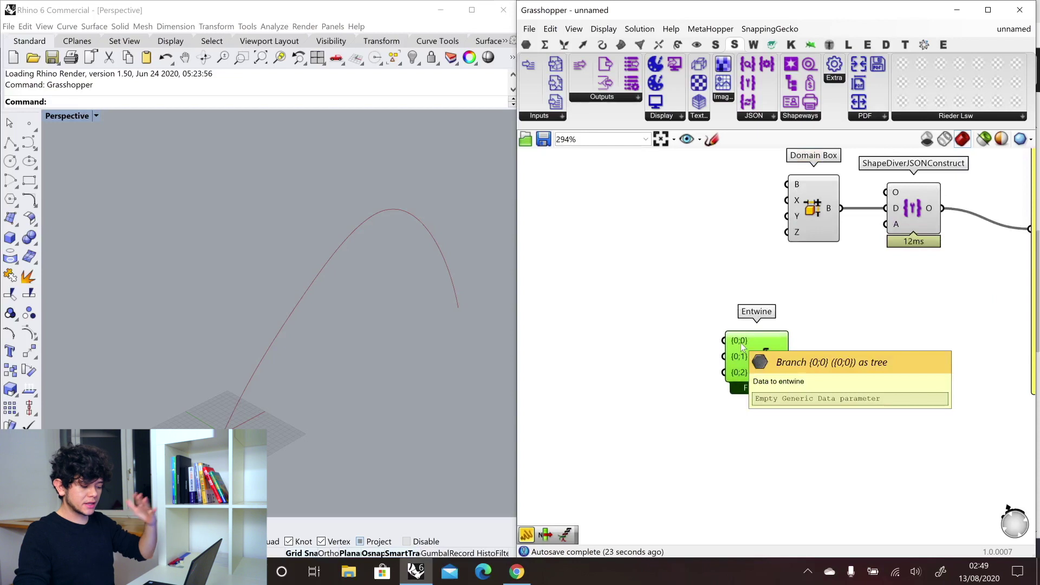
Connect the panel of three names to Entwine's {0;0} input and move the Domain Box's output wire to {0;1}
{"action": "left_click", "coordinate": [627, 335]}
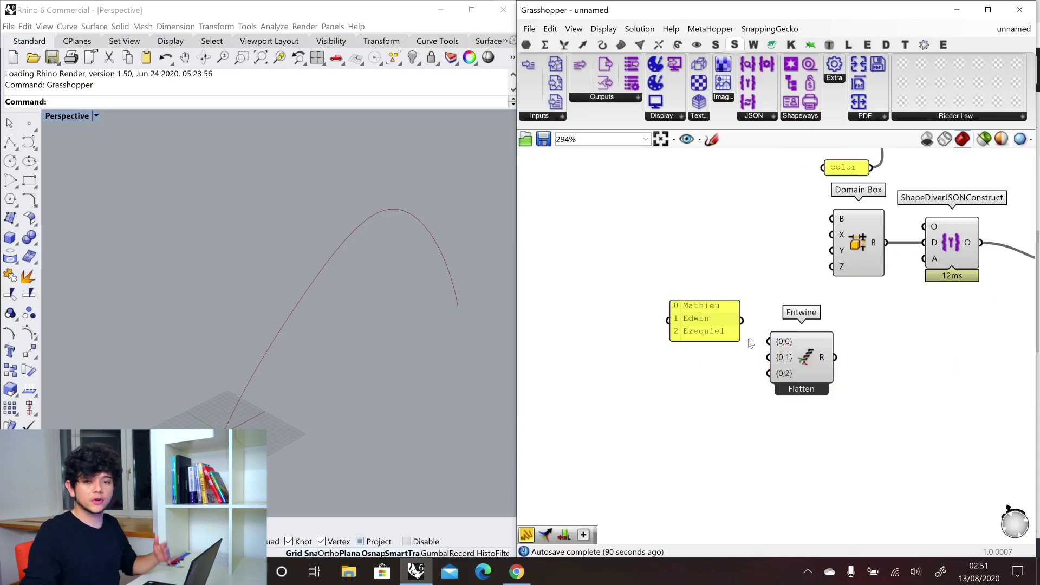
{"action": "left_click_drag", "start_coordinate": [742, 320], "coordinate": [769, 341]}
{"action": "left_click_drag", "start_coordinate": [887, 243], "coordinate": [769, 357], "text": "ctrl"}
Add a Construct Point component and connect its Pt output to Entwine's {0;2} input
{"action": "double_click", "coordinate": [748, 461]}
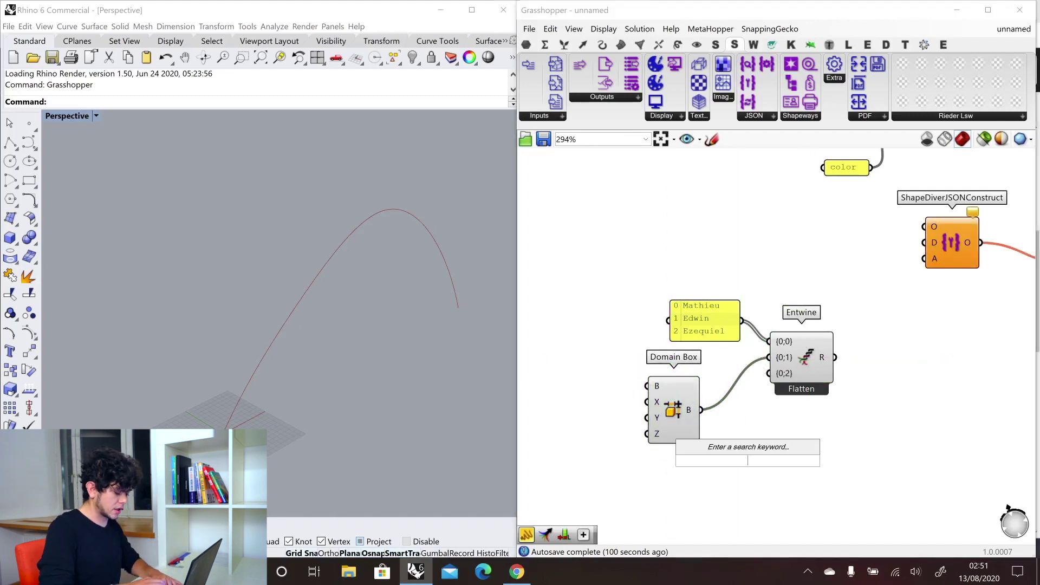
{"action": "type", "text": "construct"}
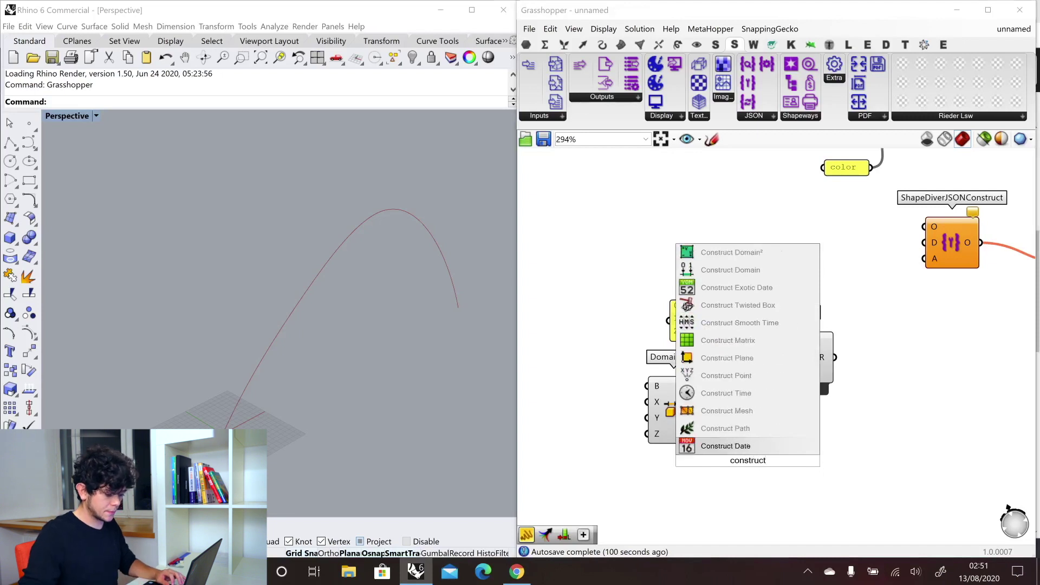
{"action": "key", "text": "Up"}
{"action": "key", "text": "Up"}
{"action": "key", "text": "Up"}
{"action": "key", "text": "Up"}
{"action": "key", "text": "Up"}
{"action": "key", "text": "Return"}
{"action": "left_click_drag", "start_coordinate": [777, 461], "coordinate": [779, 370]}
{"action": "right_click_drag", "start_coordinate": [821, 360], "coordinate": [752, 334]}
{"action": "left_click_drag", "start_coordinate": [752, 333], "coordinate": [776, 343]}
Place the free ShapeDiverJSONConstruct beside Entwine and connect Entwine's R output to its D input
{"action": "mouse_move", "coordinate": [866, 219]}
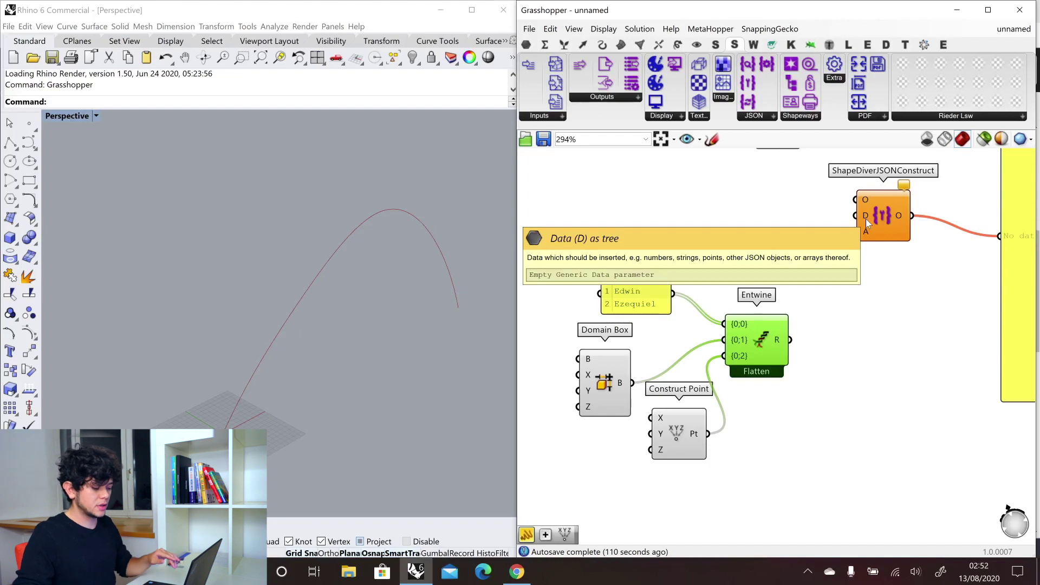
{"action": "mouse_move", "coordinate": [784, 353]}
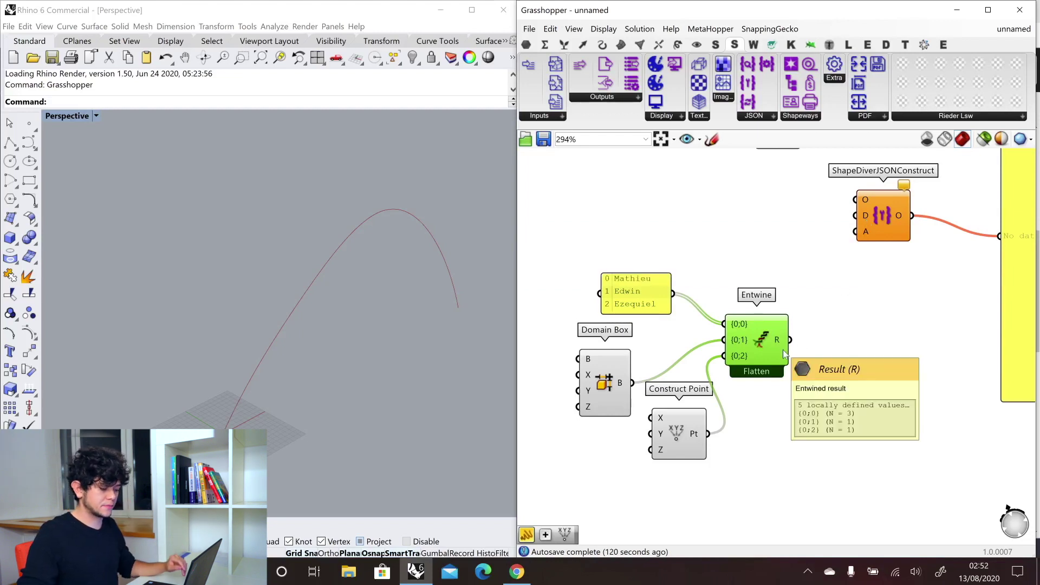
{"action": "left_click_drag", "start_coordinate": [791, 340], "coordinate": [871, 323]}
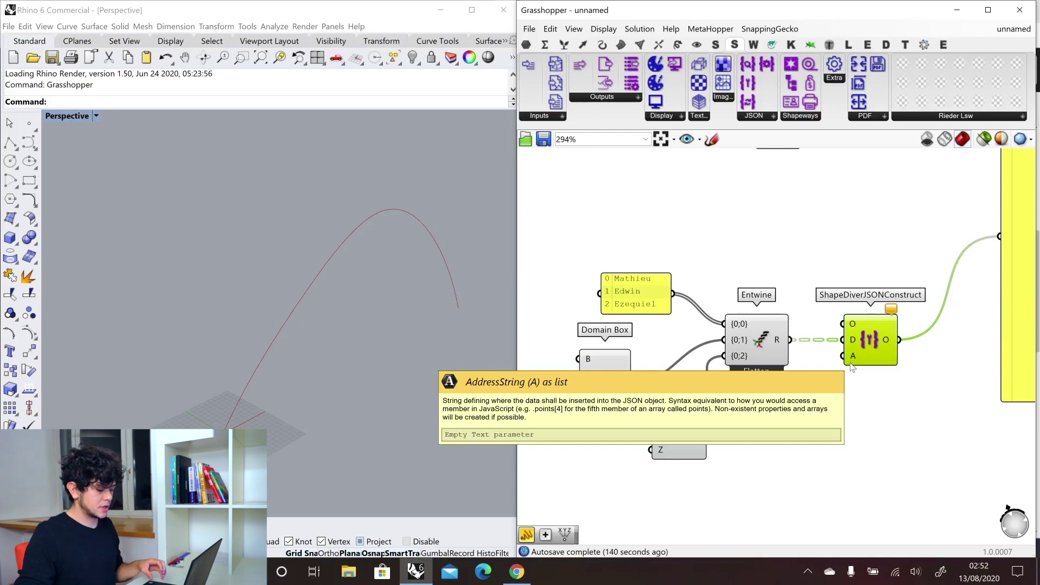
Duplicate the three-name panel, replace its text with the lines names, box and point, and connect it to the A input of ShapeDiverJSONConstruct
{"action": "left_click", "coordinate": [654, 301]}
{"action": "left_click_drag", "start_coordinate": [652, 298], "coordinate": [805, 427], "text": "alt"}
{"action": "double_click", "coordinate": [805, 427]}
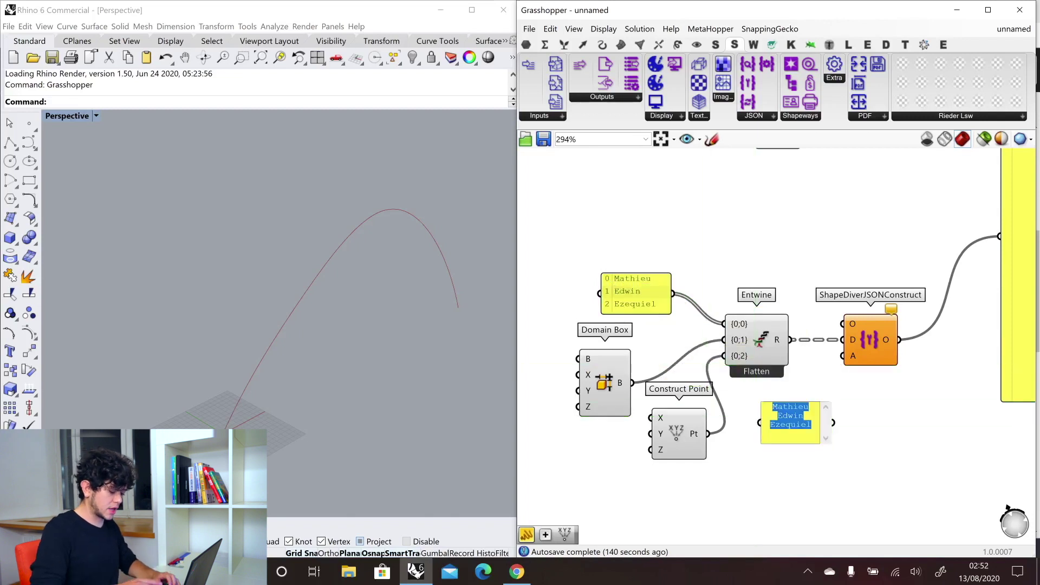
{"action": "type", "text": "names"}
{"action": "key", "text": "Return"}
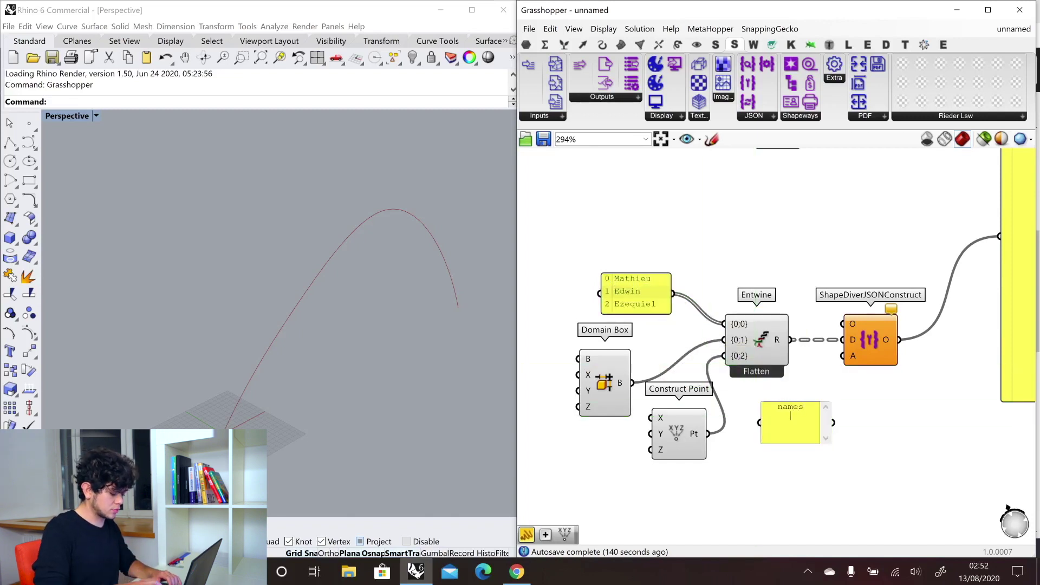
{"action": "type", "text": "box"}
{"action": "key", "text": "Return"}
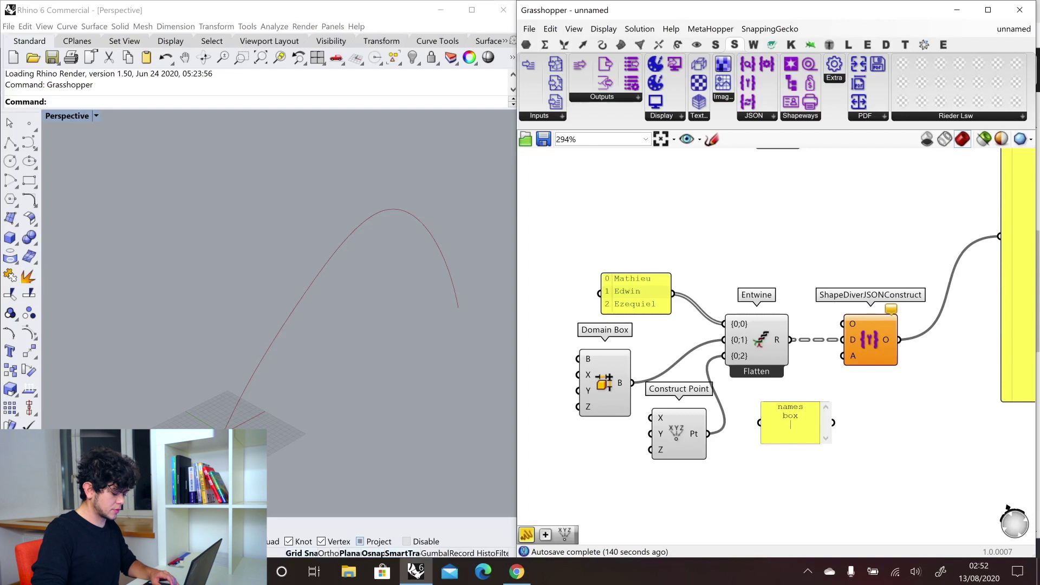
{"action": "type", "text": "point"}
{"action": "left_click", "coordinate": [855, 442]}
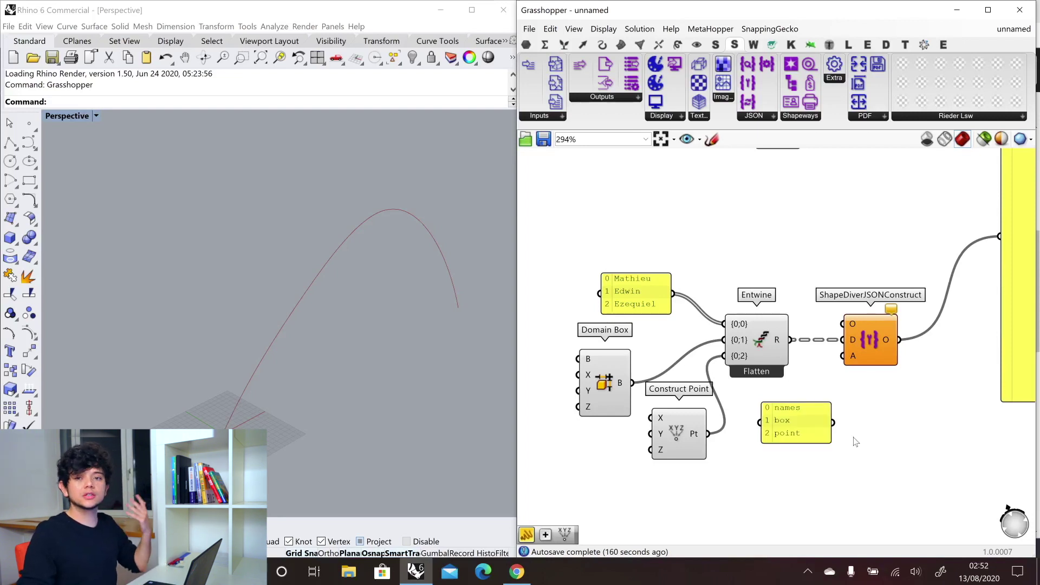
{"action": "left_click_drag", "start_coordinate": [835, 423], "coordinate": [853, 355]}
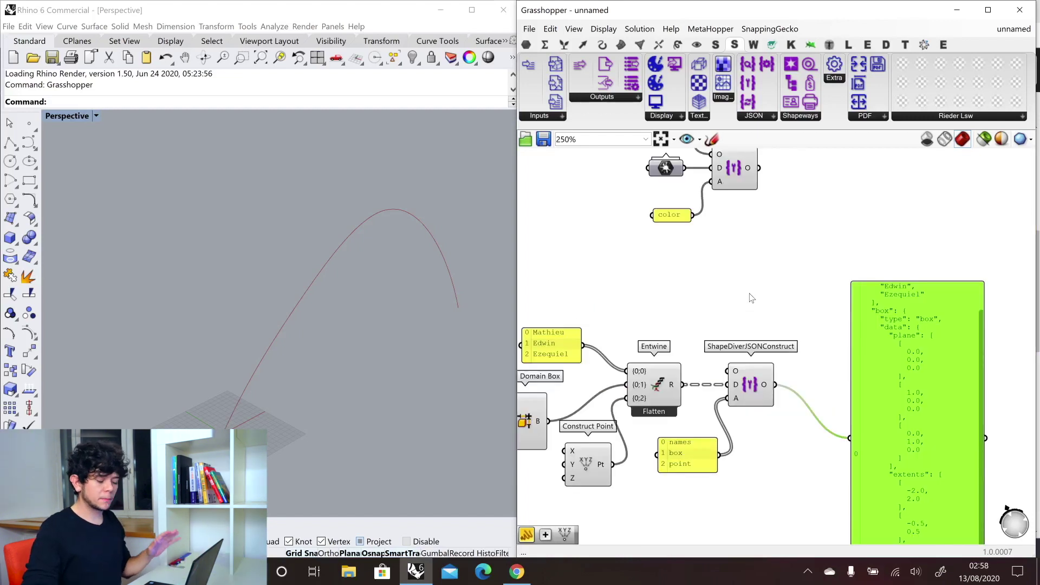
Examine the names, box and point entries in the JSON output panel and compare them with Entwine's inputs
{"action": "scroll", "coordinate": [751, 298], "scroll_direction": "down", "scroll_amount": 2}
{"action": "scroll", "coordinate": [869, 368], "scroll_direction": "up", "scroll_amount": 2}
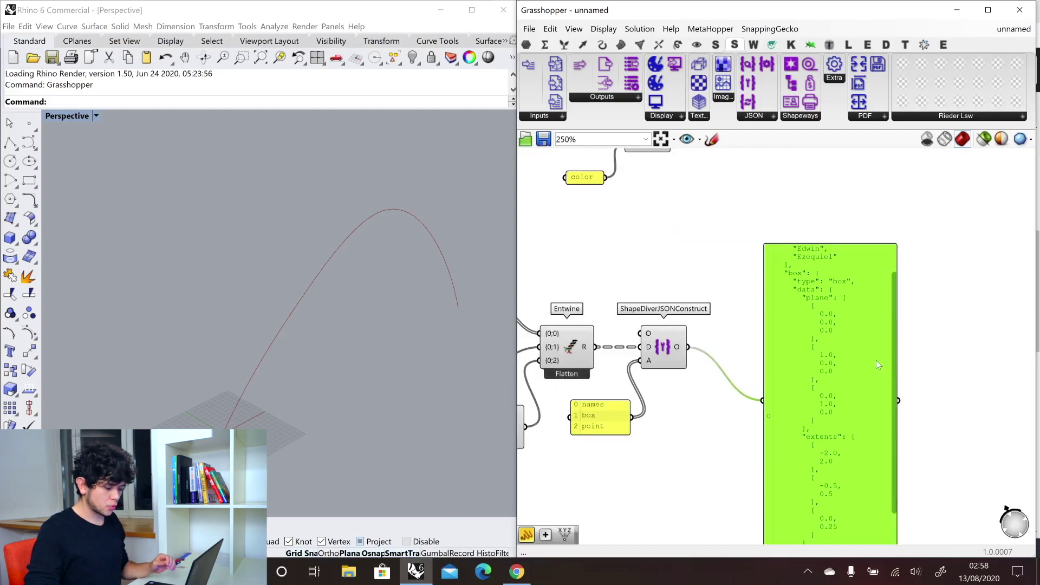
{"action": "scroll", "coordinate": [906, 303], "scroll_direction": "up", "scroll_amount": 2}
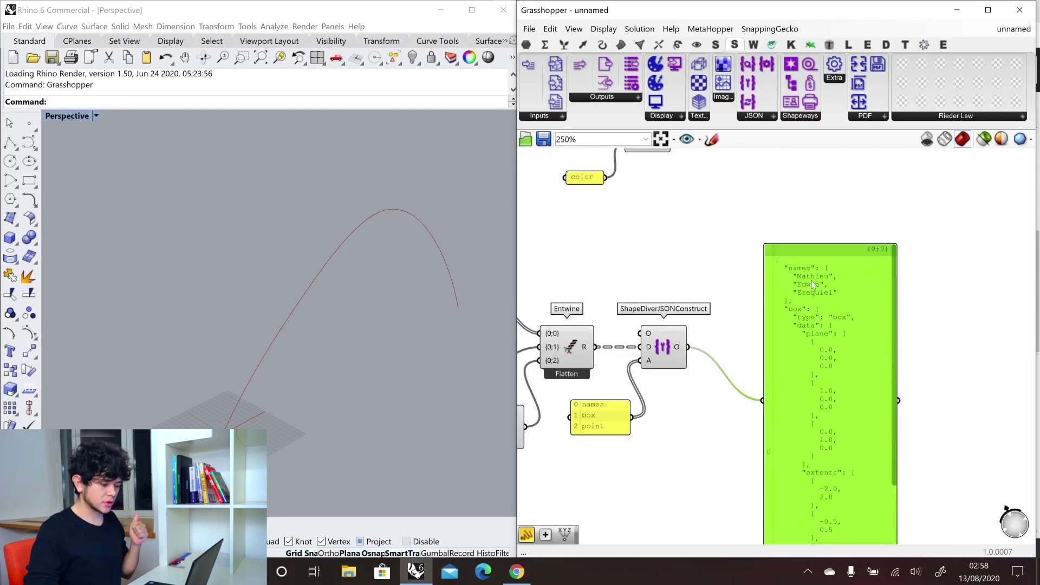
{"action": "scroll", "coordinate": [941, 320], "scroll_direction": "down", "scroll_amount": 2}
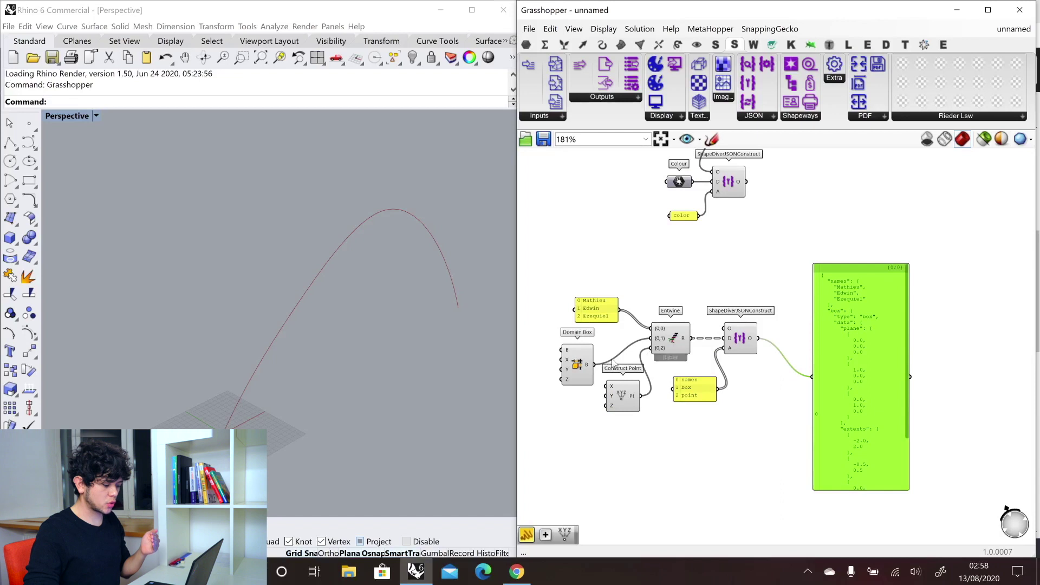
{"action": "scroll", "coordinate": [699, 332], "scroll_direction": "up", "scroll_amount": 2}
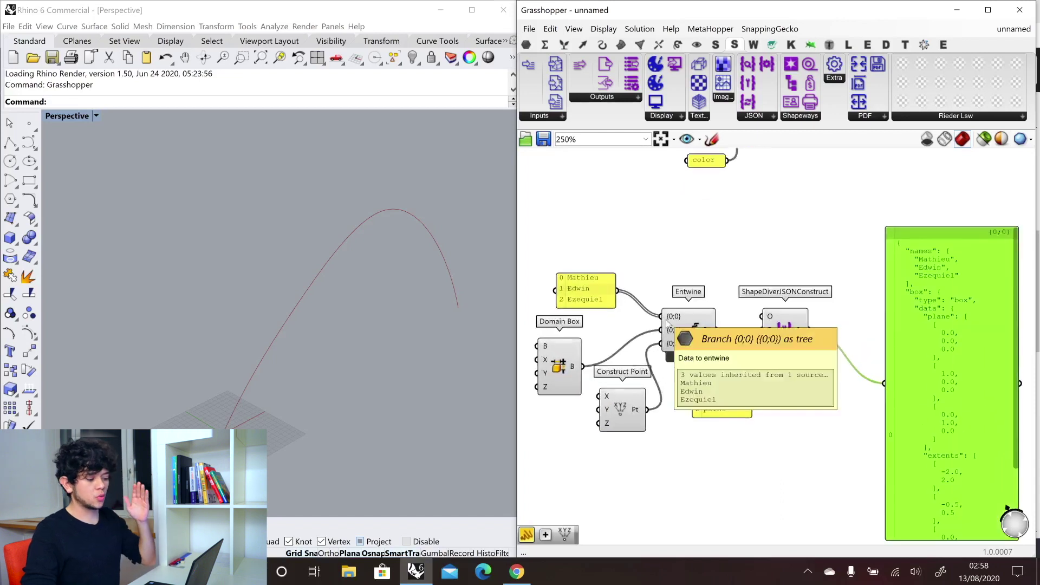
{"action": "mouse_move", "coordinate": [672, 322]}
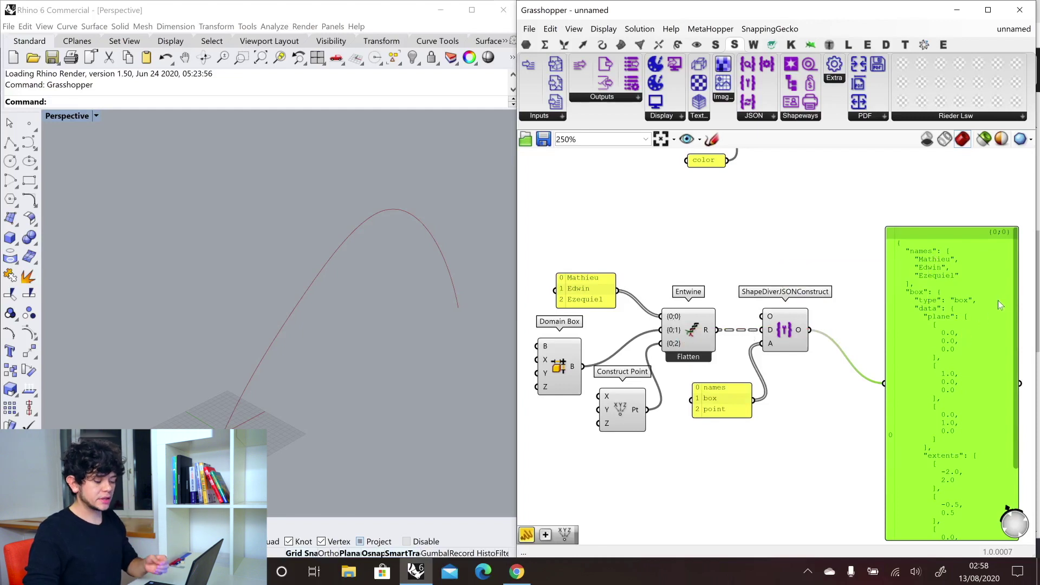
{"action": "scroll", "coordinate": [1014, 315], "scroll_direction": "down", "scroll_amount": 3}
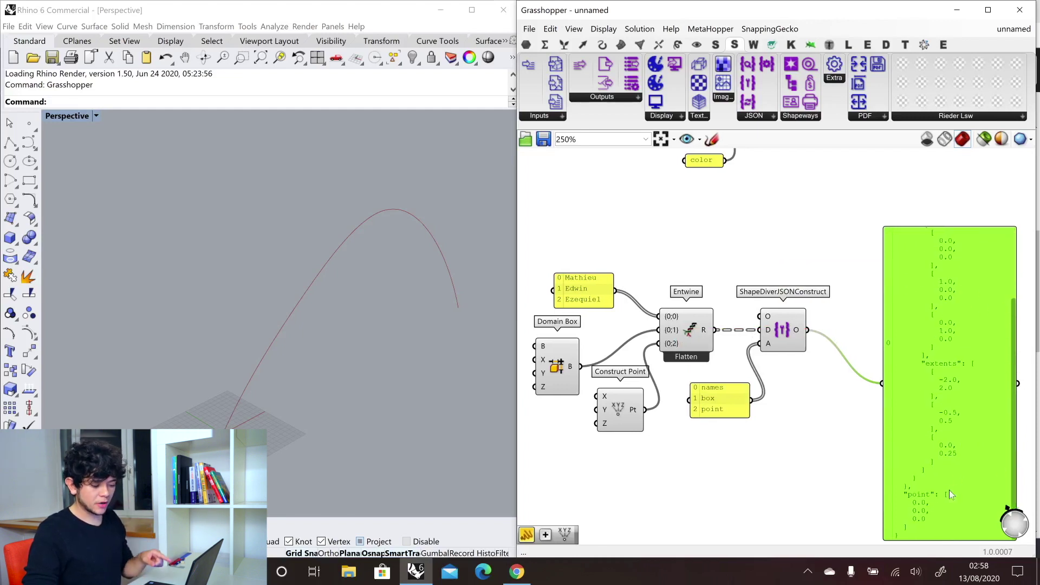
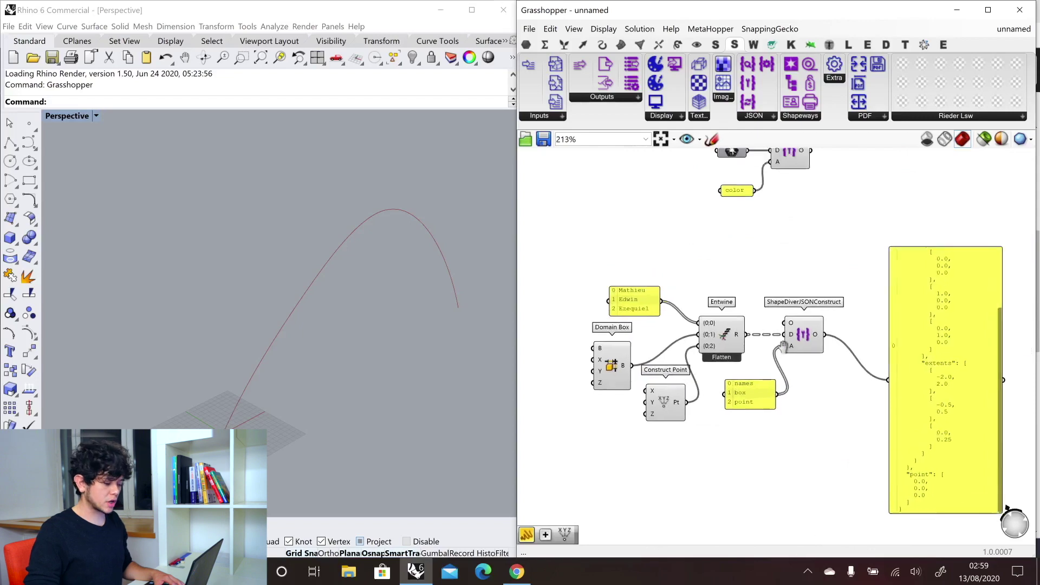
Add a panel beside the first ShapeDiverJSONConstruct and connect the component's O output to it
{"action": "scroll", "coordinate": [707, 269], "scroll_direction": "up", "scroll_amount": 3}
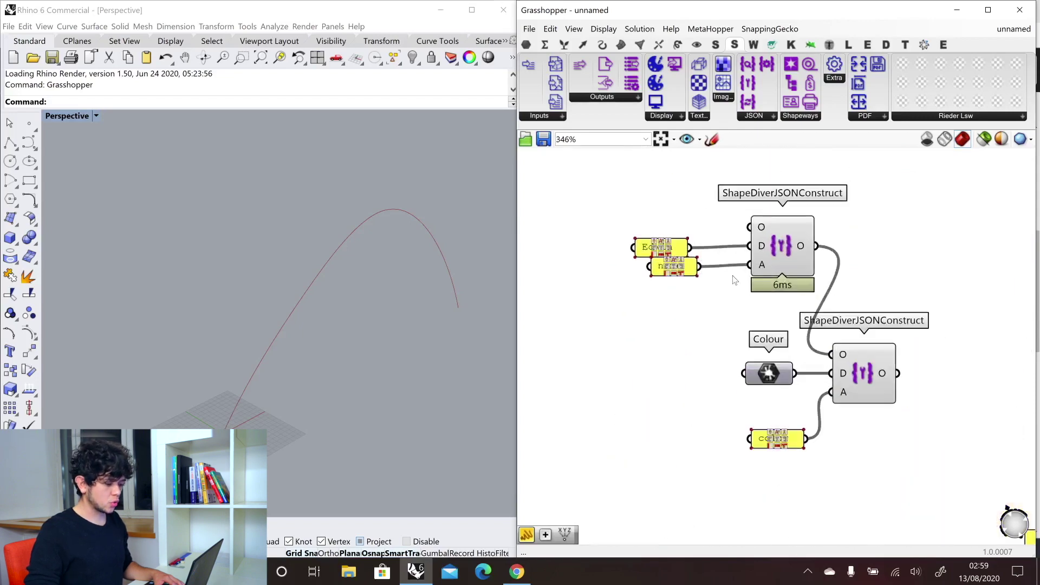
{"action": "scroll", "coordinate": [734, 279], "scroll_direction": "down", "scroll_amount": 2}
{"action": "double_click", "coordinate": [891, 262]}
{"action": "type", "text": "panel"}
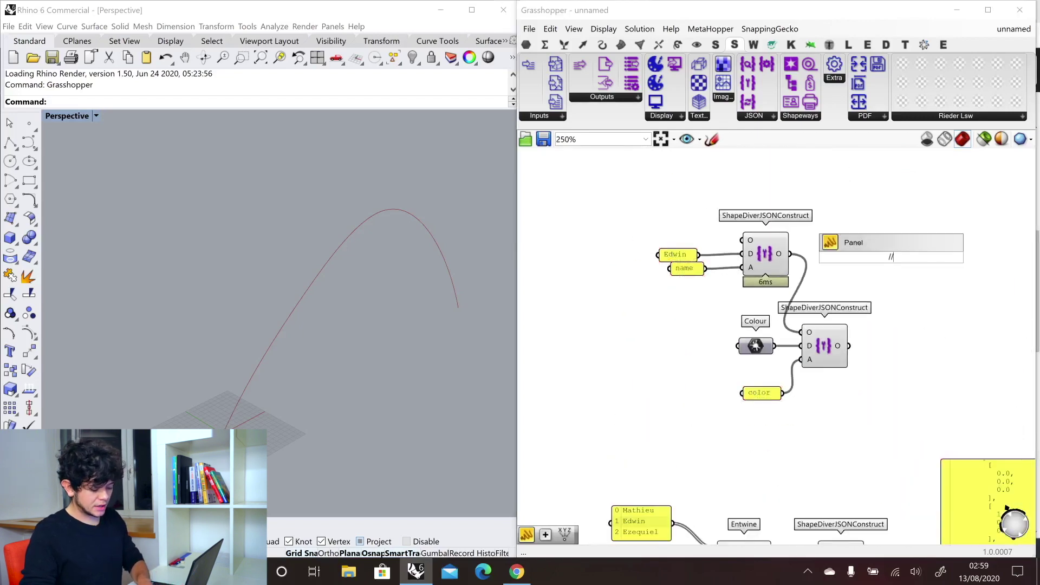
{"action": "key", "text": "Return"}
{"action": "left_click_drag", "start_coordinate": [791, 253], "coordinate": [835, 257]}
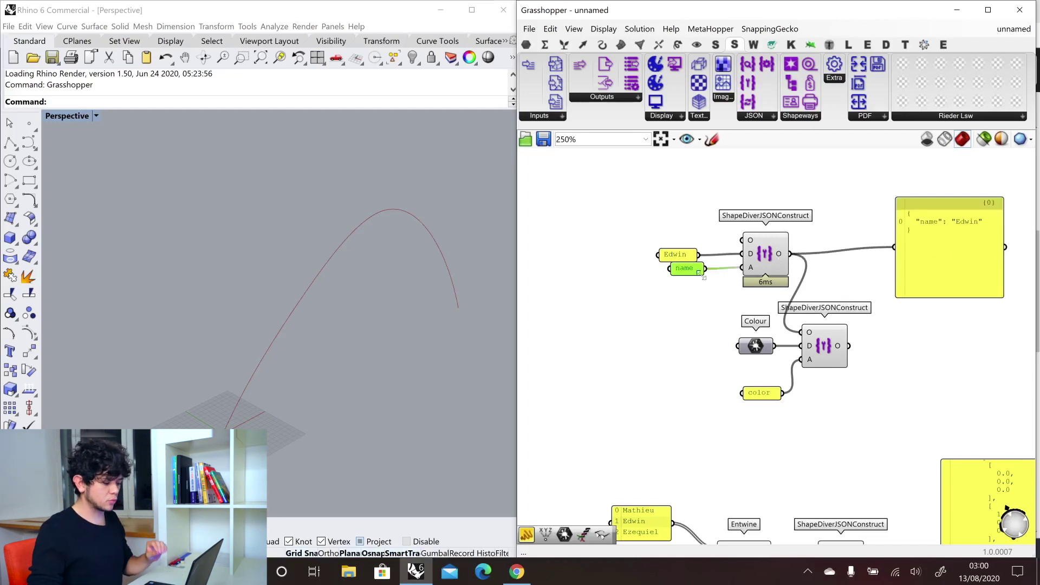
Change the first ShapeDiverJSONConstruct's address panel text to teamMembers.name and enlarge the panel to fit the full path
{"action": "double_click", "coordinate": [684, 270]}
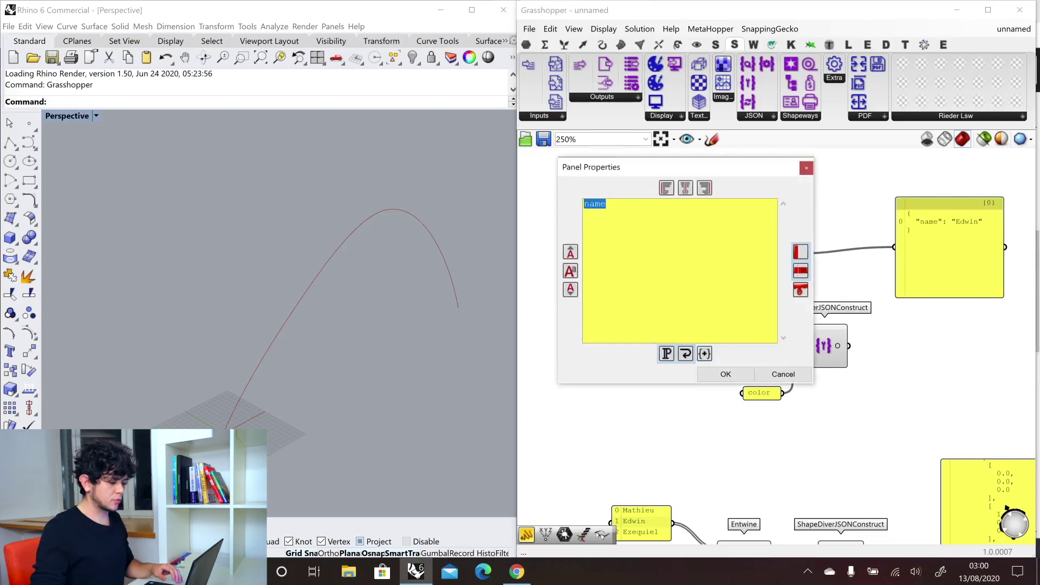
{"action": "left_click", "coordinate": [588, 204]}
{"action": "type", "text": "team"}
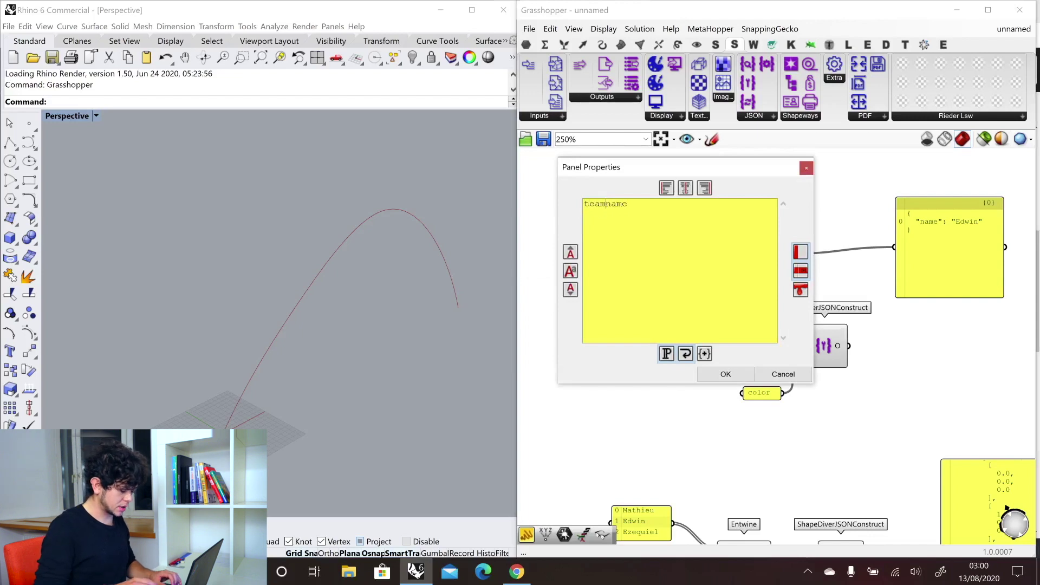
{"action": "type", "text": "Mem"}
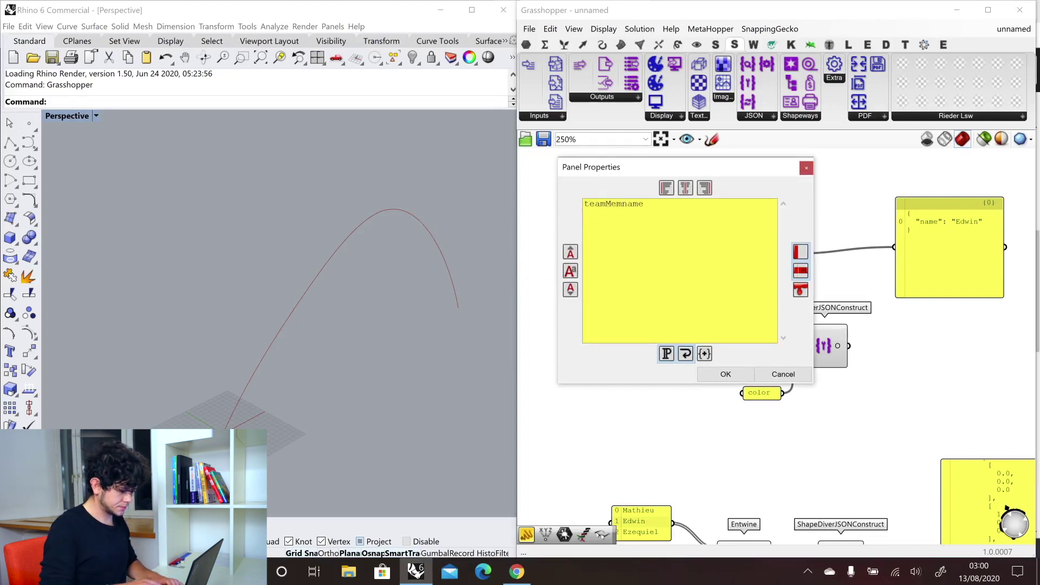
{"action": "type", "text": "bers."}
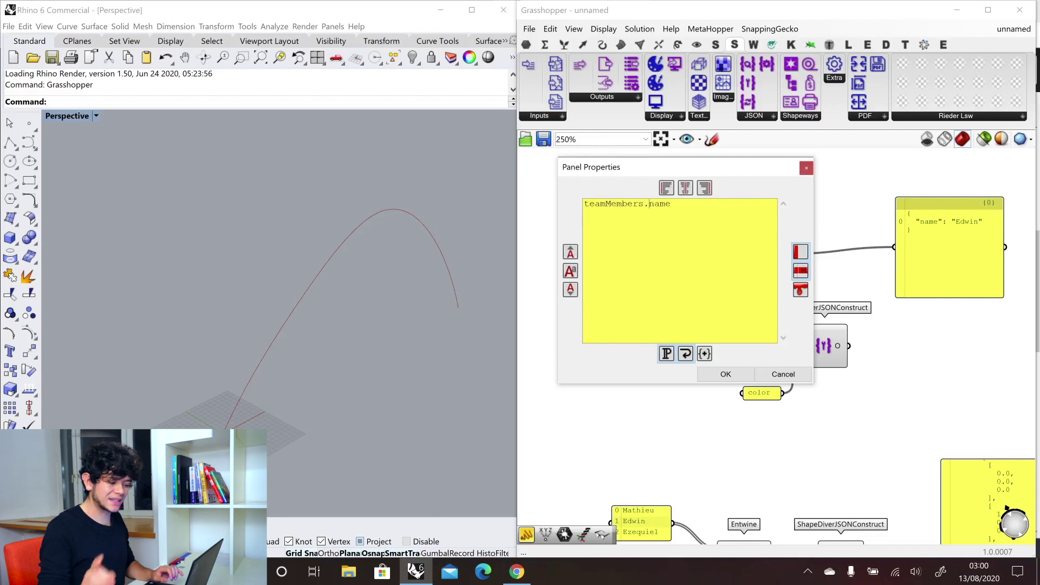
{"action": "left_click", "coordinate": [726, 373]}
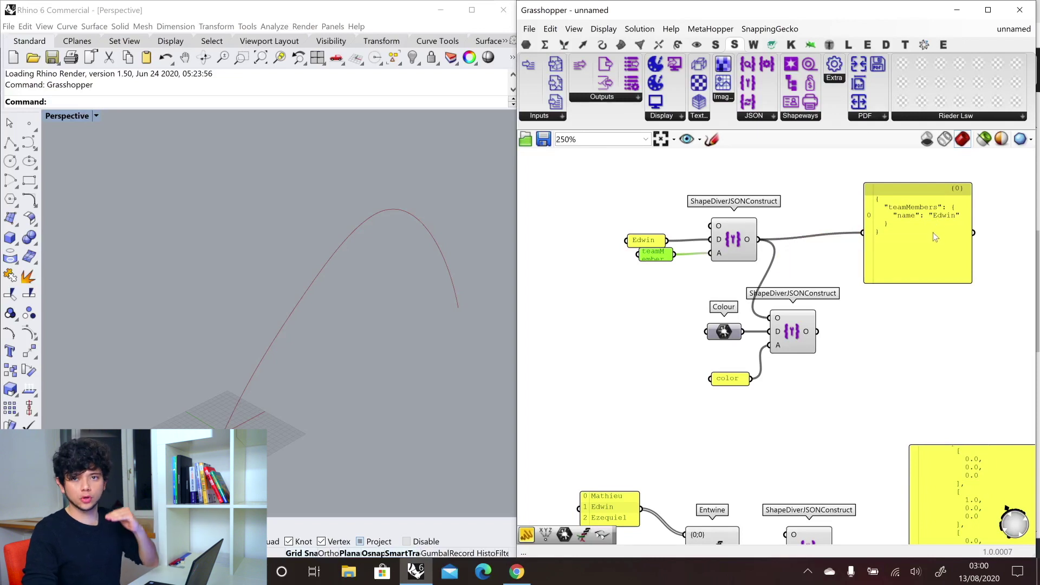
{"action": "left_click_drag", "start_coordinate": [639, 260], "coordinate": [565, 280]}
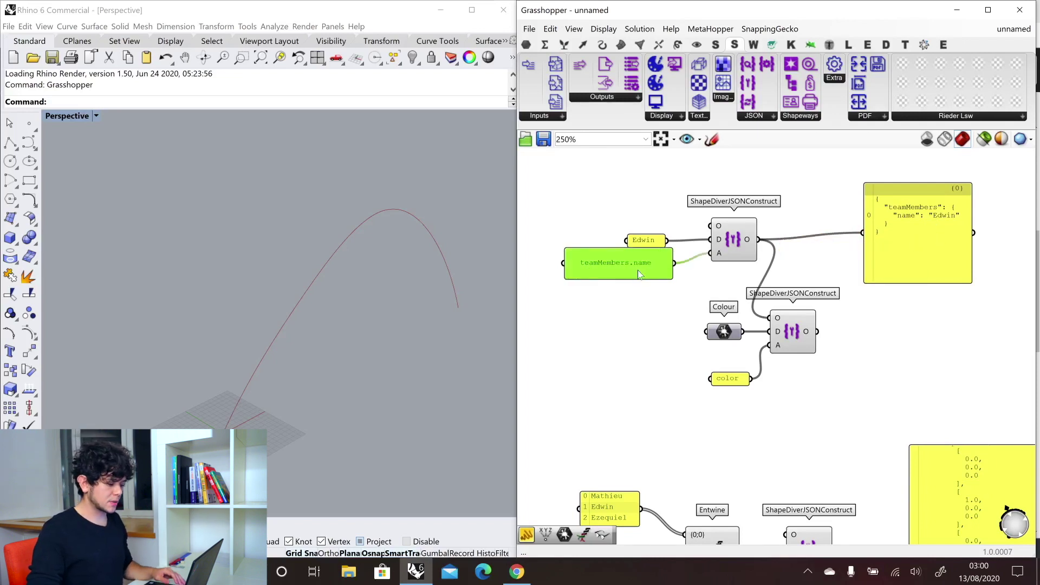
Change the first ShapeDiverJSONConstruct's address panel text to teamMembers.name[0] so the name is placed in an array
{"action": "double_click", "coordinate": [642, 273]}
{"action": "left_click", "coordinate": [642, 274]}
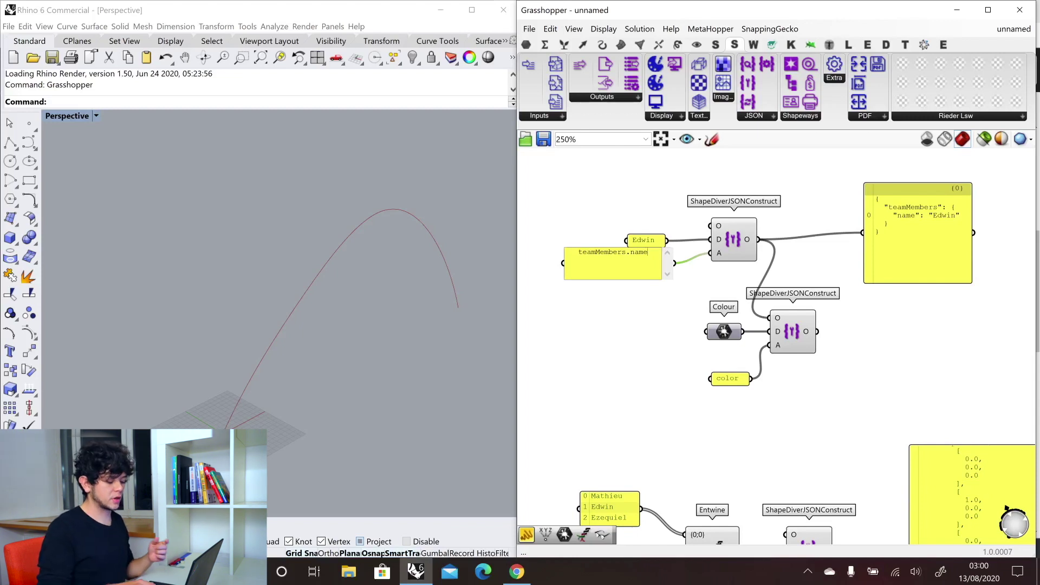
{"action": "type", "text": "["}
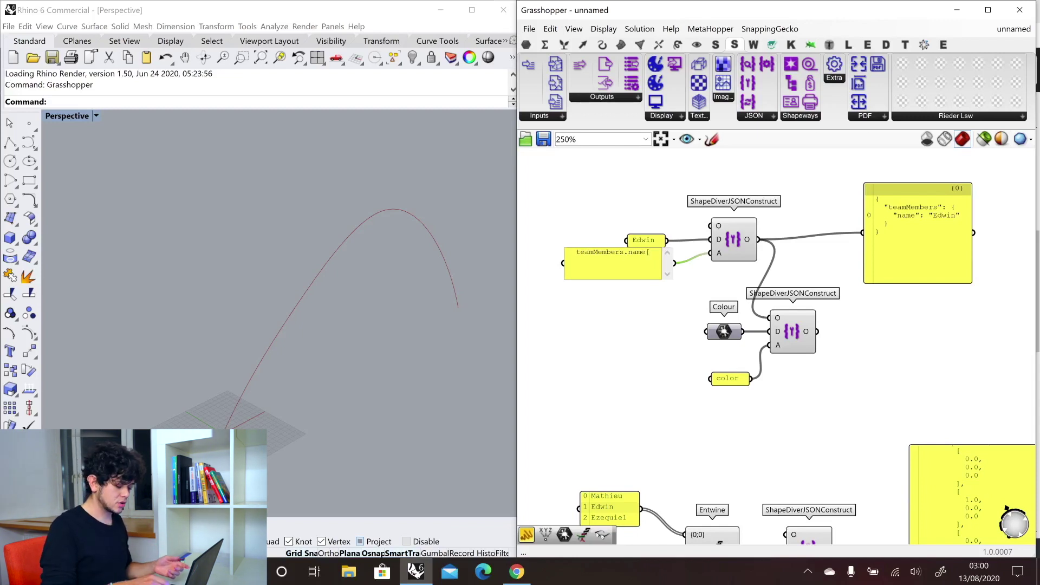
{"action": "type", "text": "0]"}
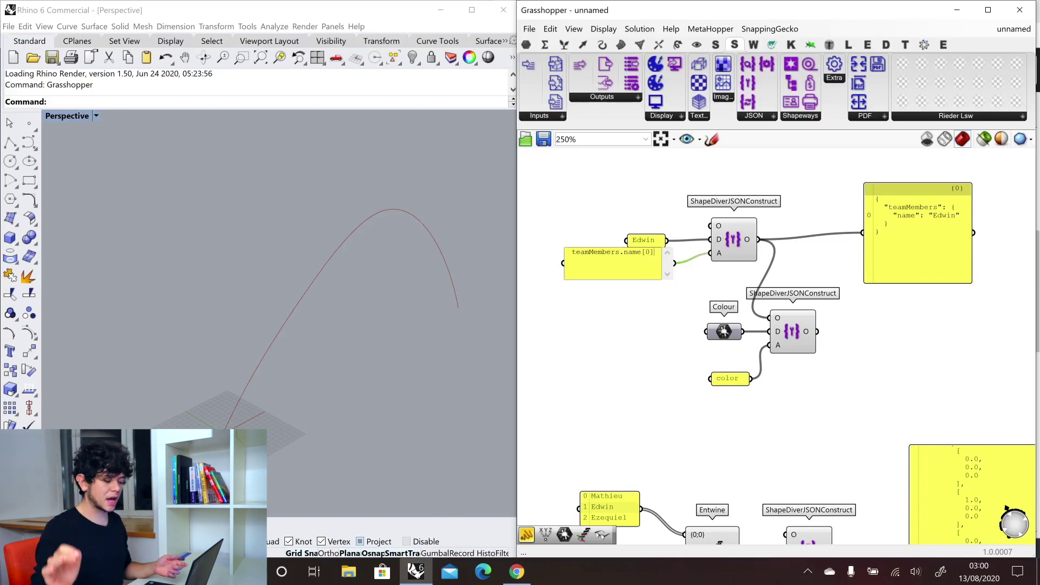
{"action": "left_click", "coordinate": [649, 223]}
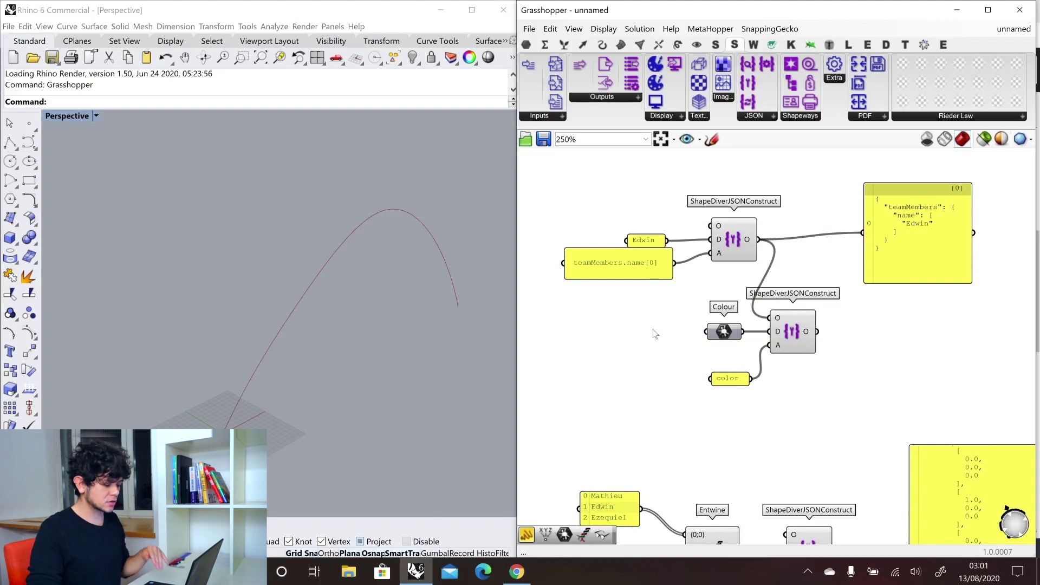
Move the three-name panel's connection from Entwine to the first ShapeDiverJSONConstruct's D input, place it beside the component, and delete the single-name panel
{"action": "left_click", "coordinate": [631, 506]}
{"action": "left_click_drag", "start_coordinate": [618, 506], "coordinate": [713, 242]}
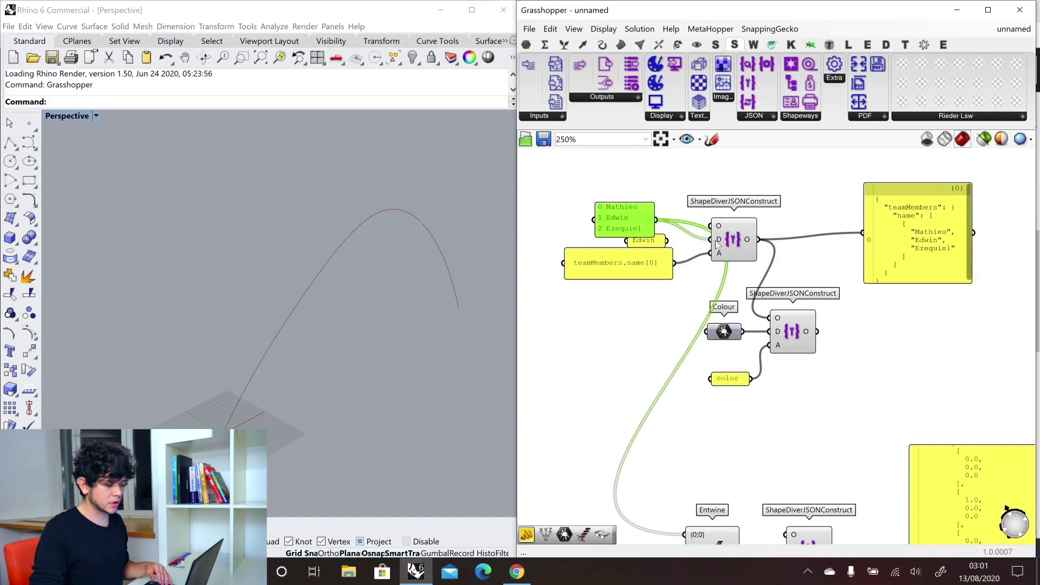
{"action": "left_click_drag", "start_coordinate": [656, 220], "coordinate": [686, 536]}
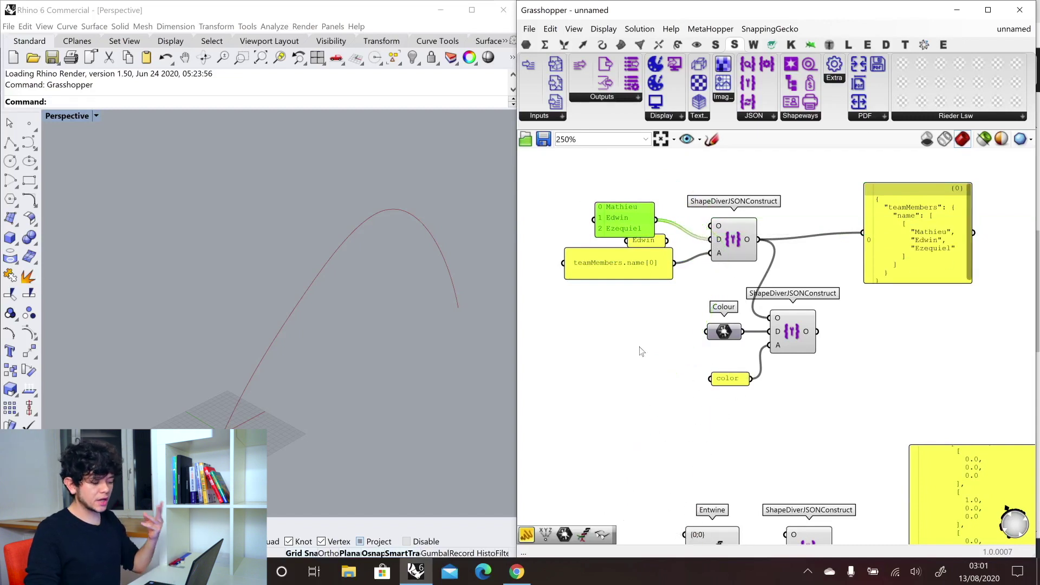
{"action": "left_click", "coordinate": [645, 241]}
{"action": "key", "text": "Delete"}
Graft the D input of the first ShapeDiverJSONConstruct and check the component's warning
{"action": "right_click", "coordinate": [721, 242]}
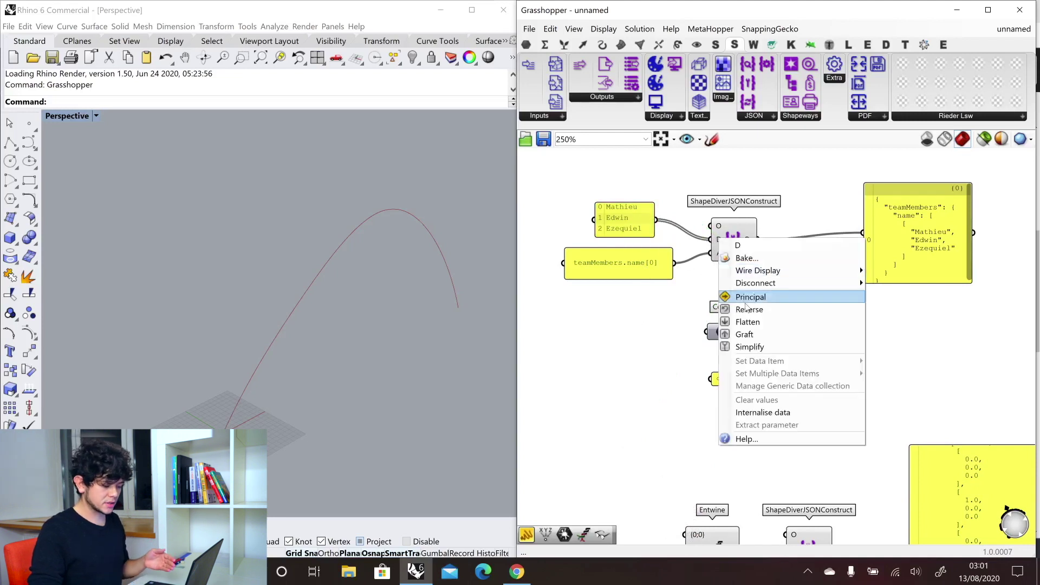
{"action": "left_click", "coordinate": [743, 339]}
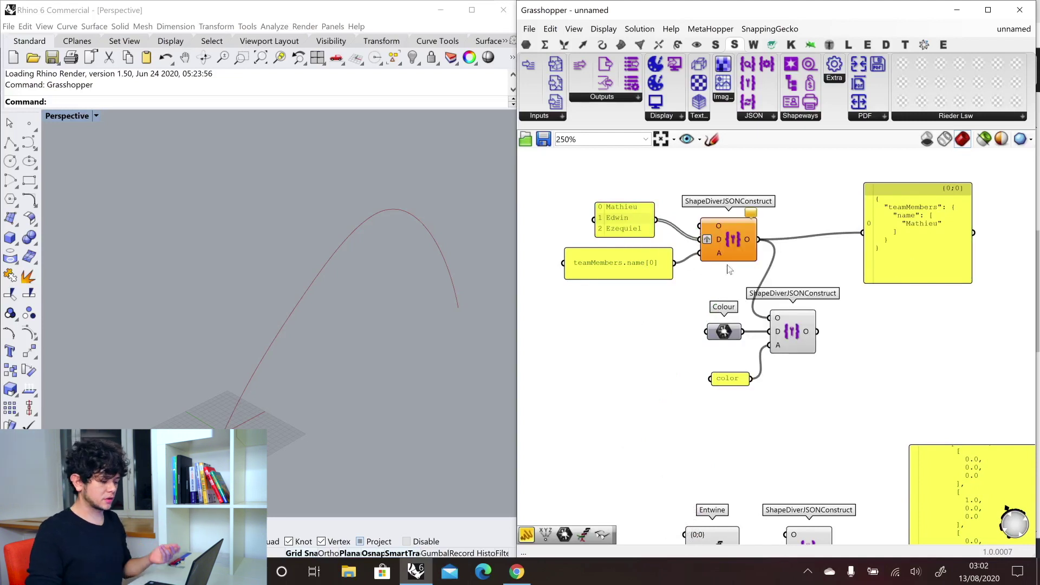
{"action": "mouse_move", "coordinate": [754, 216]}
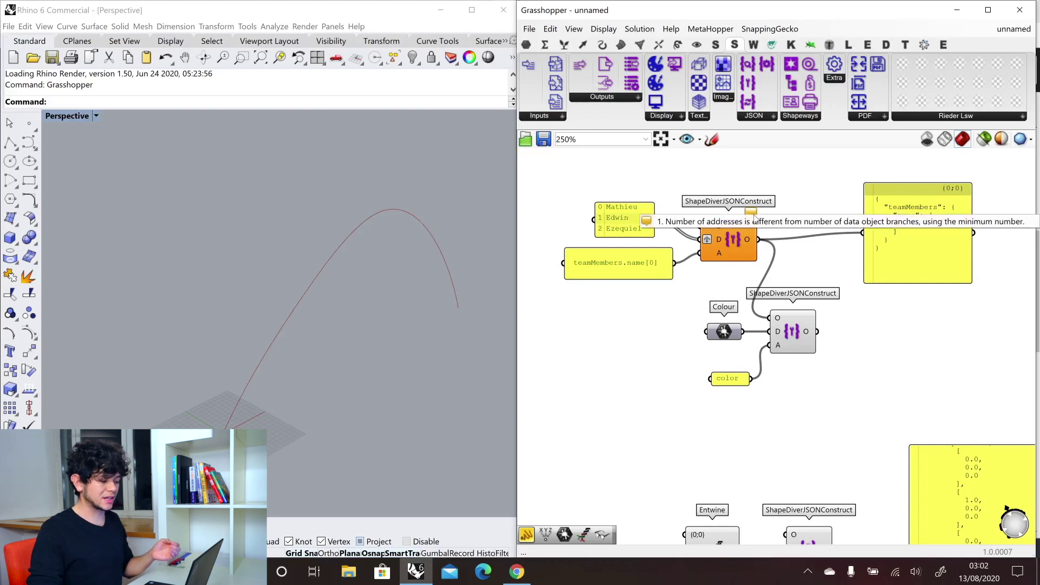
Copy the address teamMembers.name[0] onto two additional lines in the first ShapeDiverJSONConstruct's address panel
{"action": "double_click", "coordinate": [651, 271]}
{"action": "key", "text": "ctrl+c"}
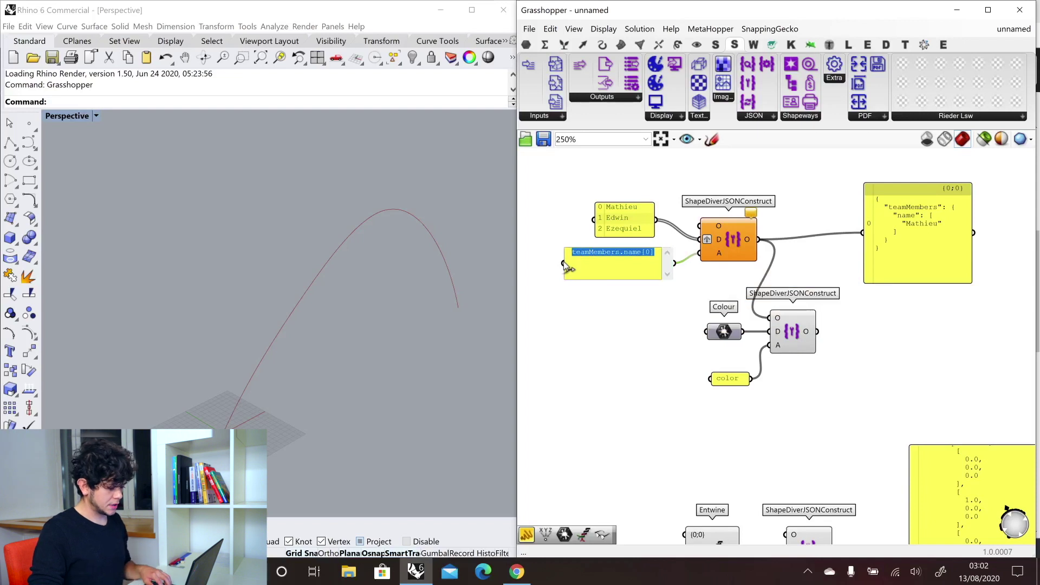
{"action": "key", "text": "End"}
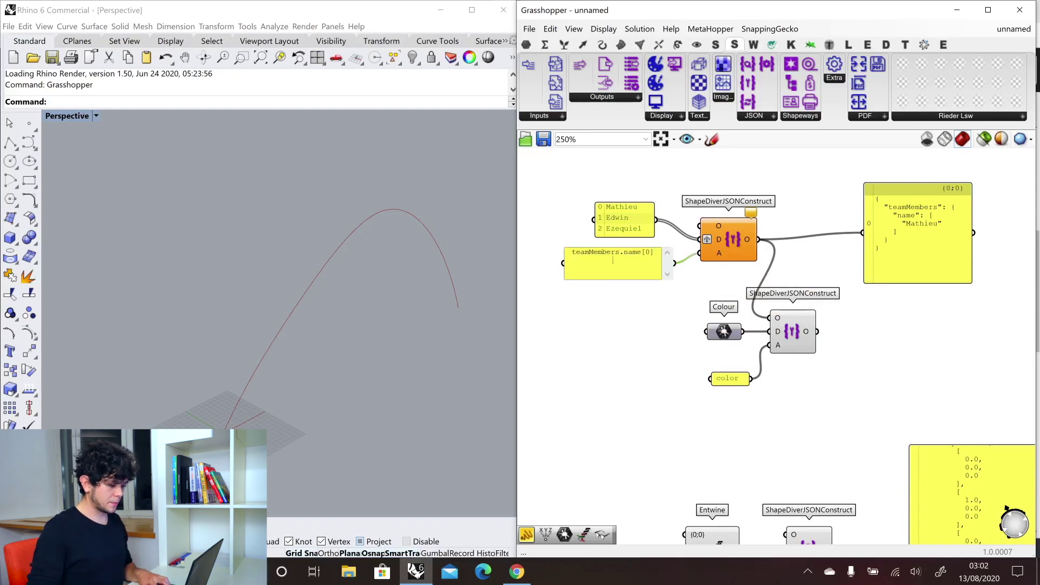
{"action": "key", "text": "ctrl+v"}
{"action": "key", "text": "Return"}
{"action": "key", "text": "ctrl+v"}
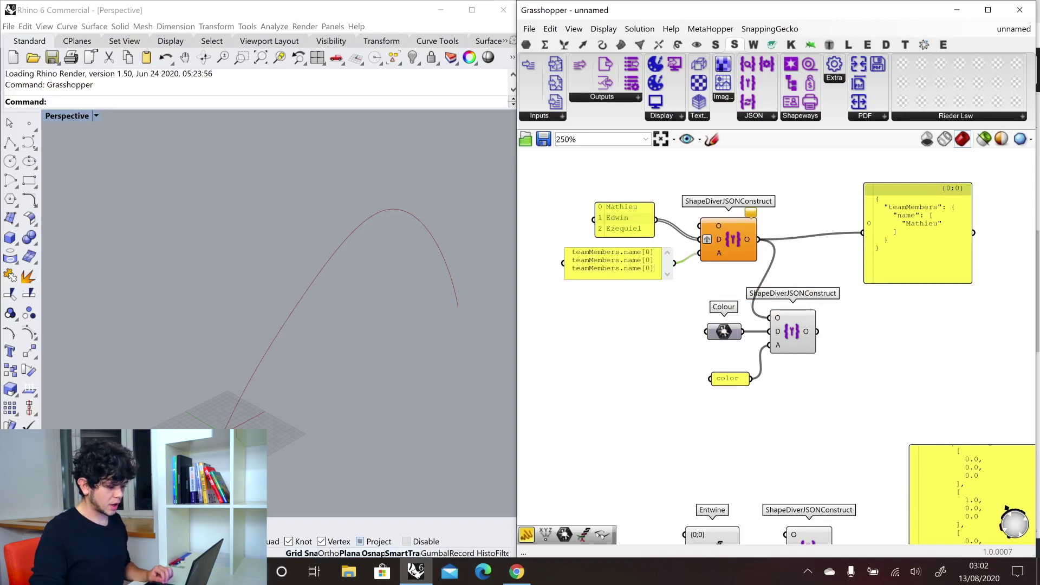
Set the indices in the second and third address lines to 1 and 2 and turn off the panel's multiline data
{"action": "double_click", "coordinate": [648, 260]}
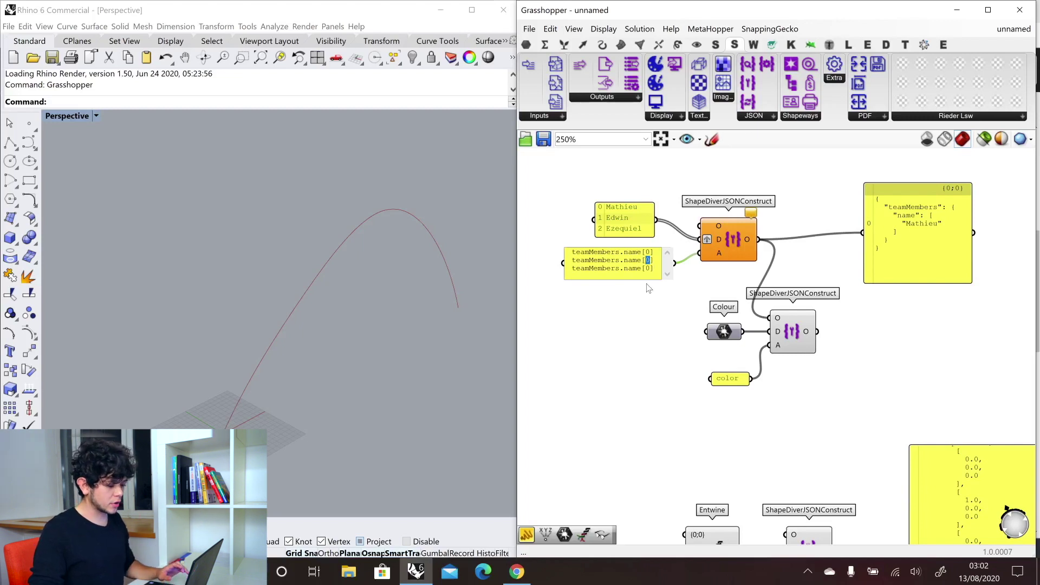
{"action": "type", "text": "1"}
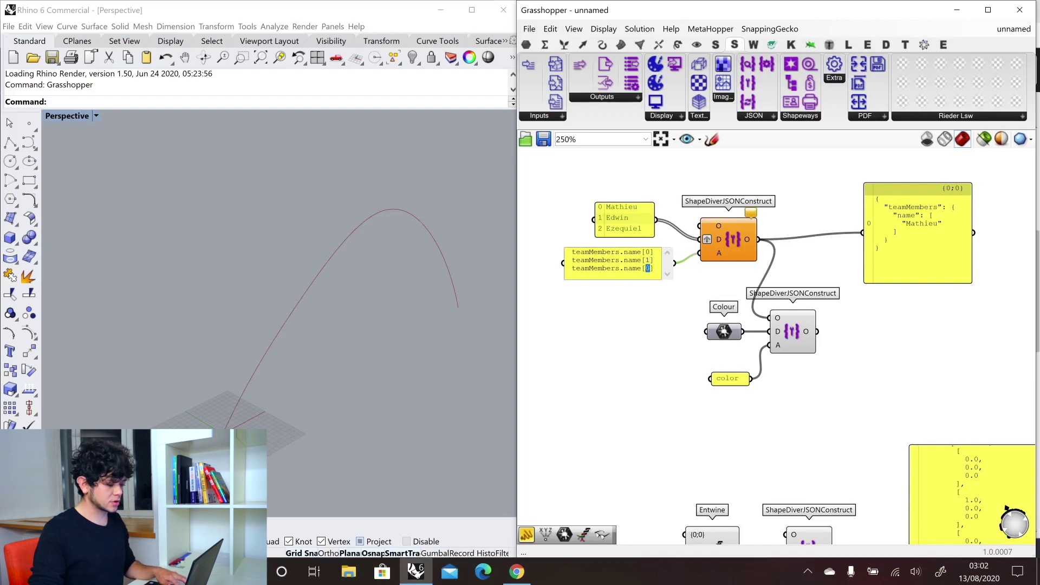
{"action": "type", "text": "2"}
{"action": "left_click", "coordinate": [658, 306]}
{"action": "right_click", "coordinate": [644, 272]}
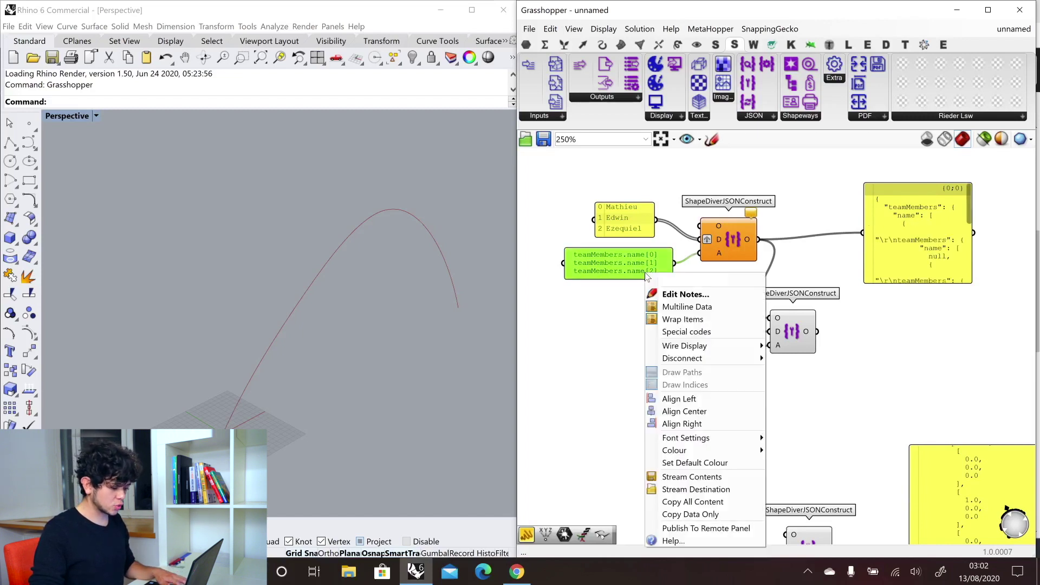
{"action": "left_click", "coordinate": [677, 306]}
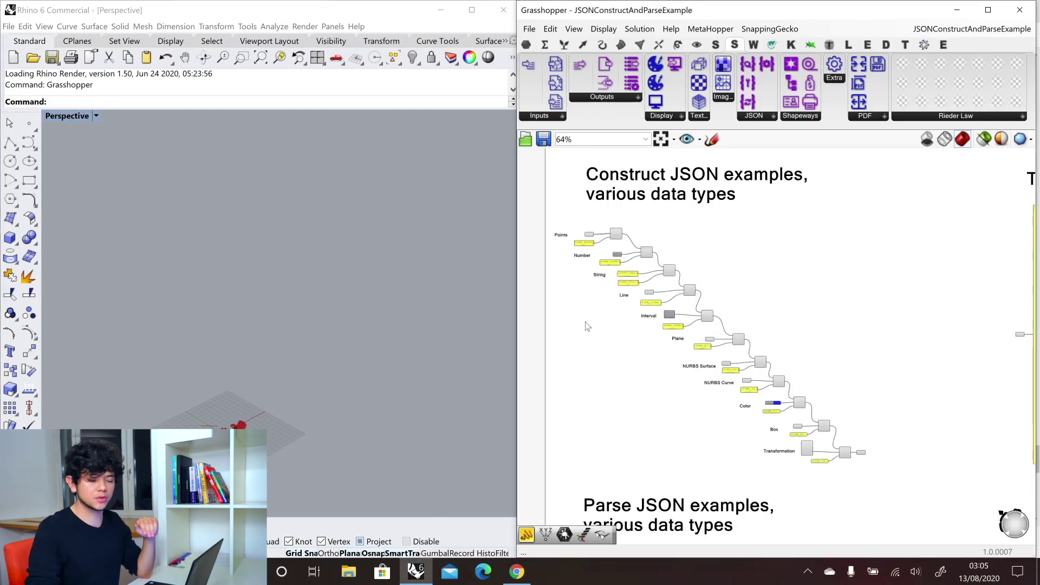
Examine the chain of construct examples in JSONConstructAndParseExample, from Points through to Transformation
{"action": "scroll", "coordinate": [553, 240], "scroll_direction": "up", "scroll_amount": 4}
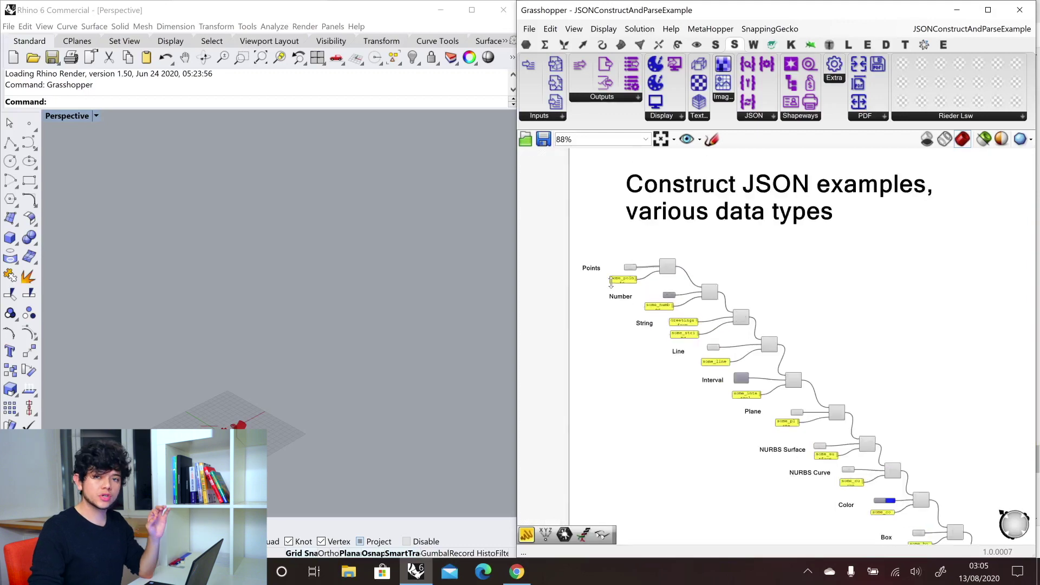
{"action": "scroll", "coordinate": [611, 281], "scroll_direction": "up", "scroll_amount": 3}
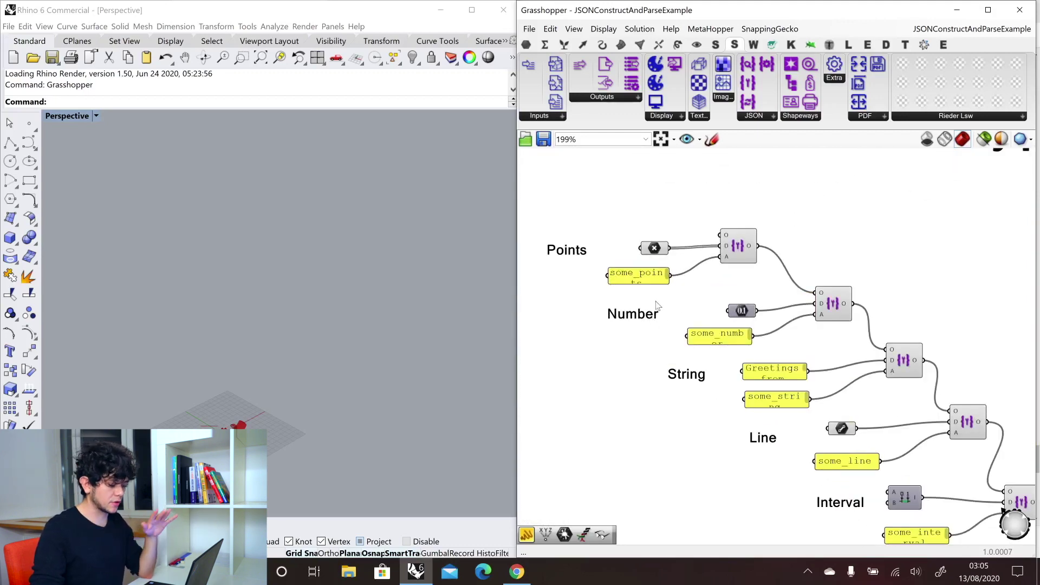
{"action": "right_click_drag", "start_coordinate": [712, 274], "coordinate": [654, 240]}
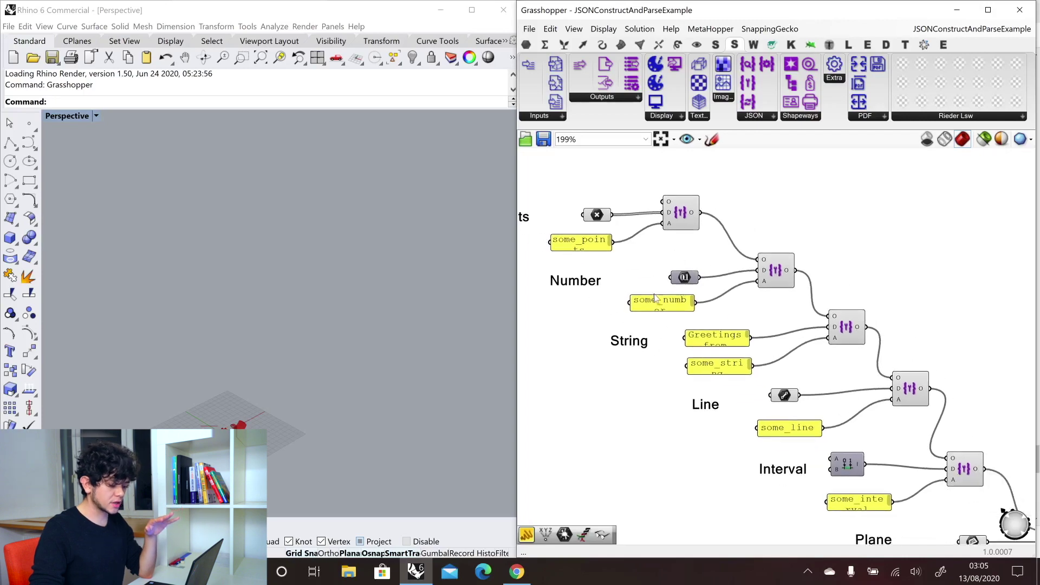
{"action": "right_click_drag", "start_coordinate": [753, 351], "coordinate": [695, 256]}
{"action": "right_click_drag", "start_coordinate": [814, 322], "coordinate": [736, 272]}
{"action": "scroll", "coordinate": [882, 311], "scroll_direction": "down", "scroll_amount": 1}
{"action": "right_click_drag", "start_coordinate": [883, 310], "coordinate": [758, 187]}
{"action": "right_click_drag", "start_coordinate": [942, 430], "coordinate": [873, 372]}
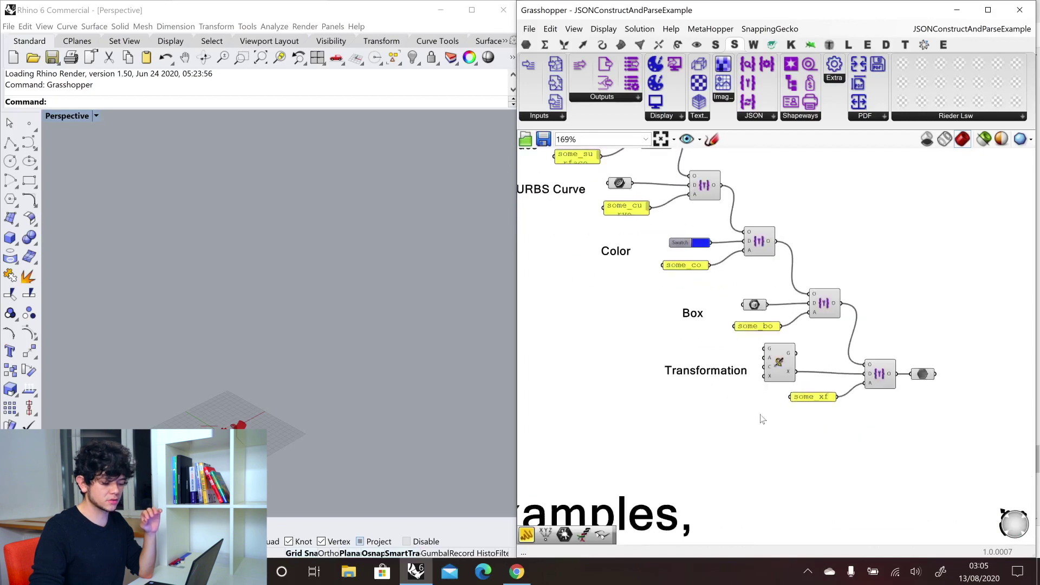
{"action": "right_click_drag", "start_coordinate": [943, 313], "coordinate": [784, 398]}
{"action": "scroll", "coordinate": [871, 414], "scroll_direction": "down", "scroll_amount": 3}
{"action": "scroll", "coordinate": [751, 329], "scroll_direction": "up", "scroll_amount": 5}
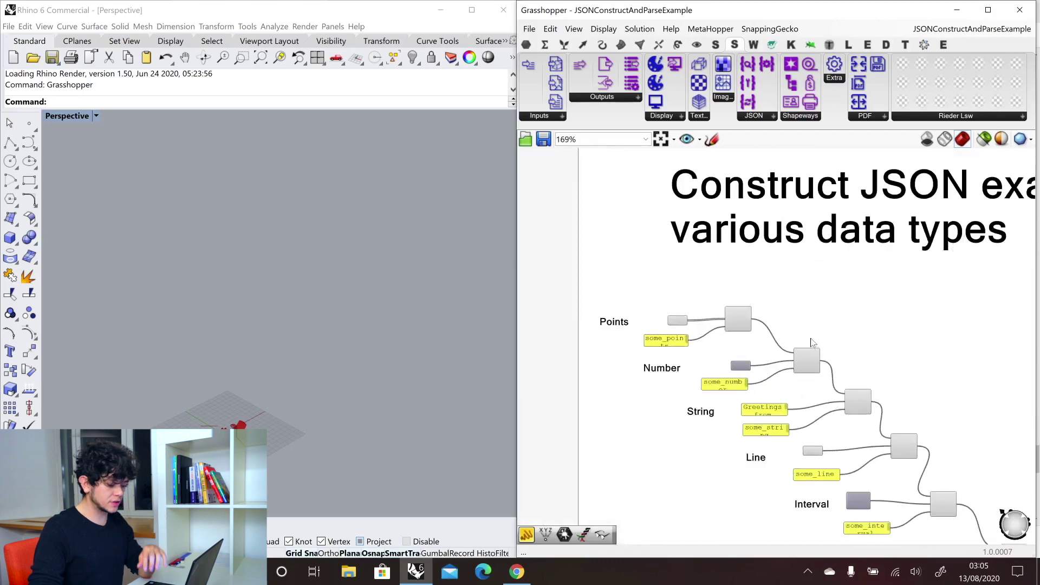
Add a panel next to the Points construct example, connect the component's O output to it, and enlarge it to show the JSON
{"action": "double_click", "coordinate": [836, 298]}
{"action": "type", "text": "//"}
{"action": "key", "text": "Return"}
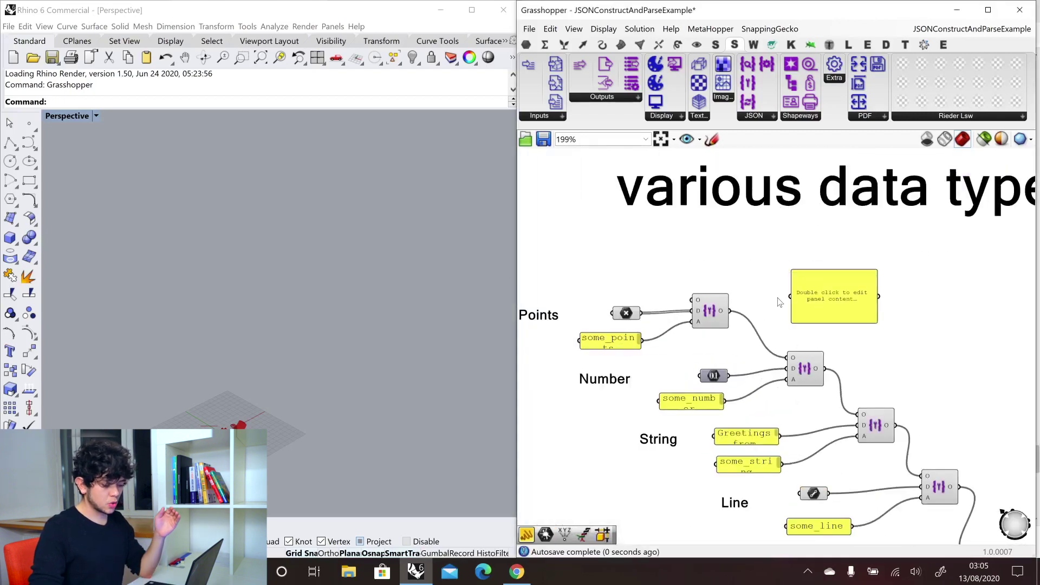
{"action": "left_click_drag", "start_coordinate": [730, 310], "coordinate": [1032, 407]}
{"action": "right_click", "coordinate": [753, 242]}
{"action": "key", "text": "Escape"}
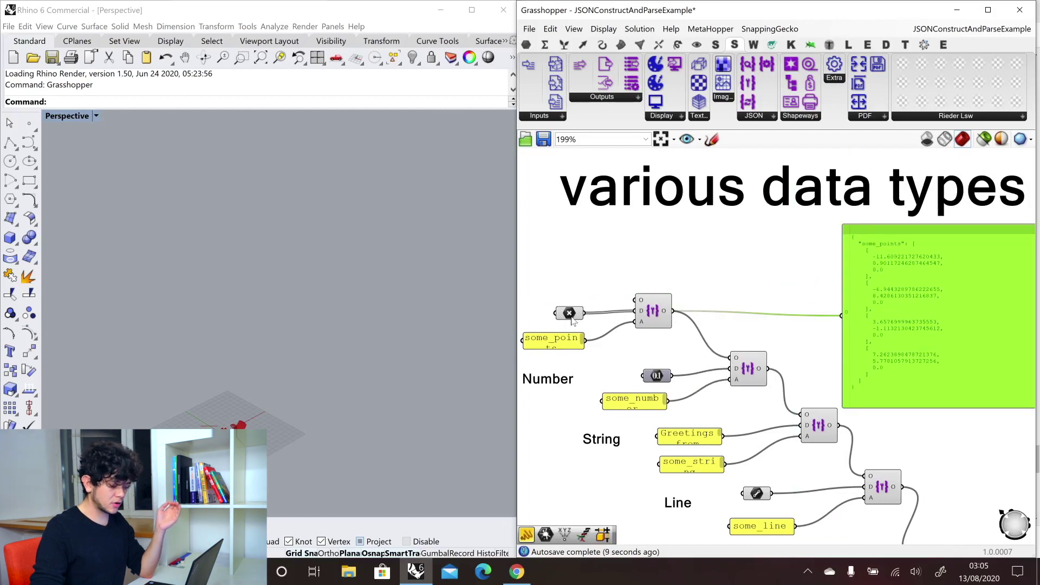
{"action": "mouse_move", "coordinate": [572, 321]}
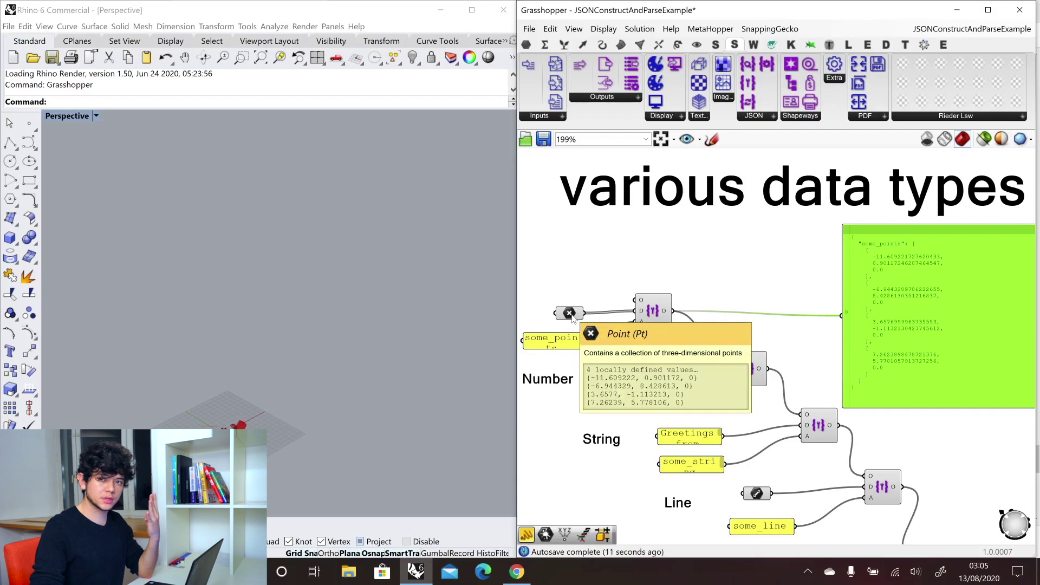
{"action": "mouse_move", "coordinate": [571, 349]}
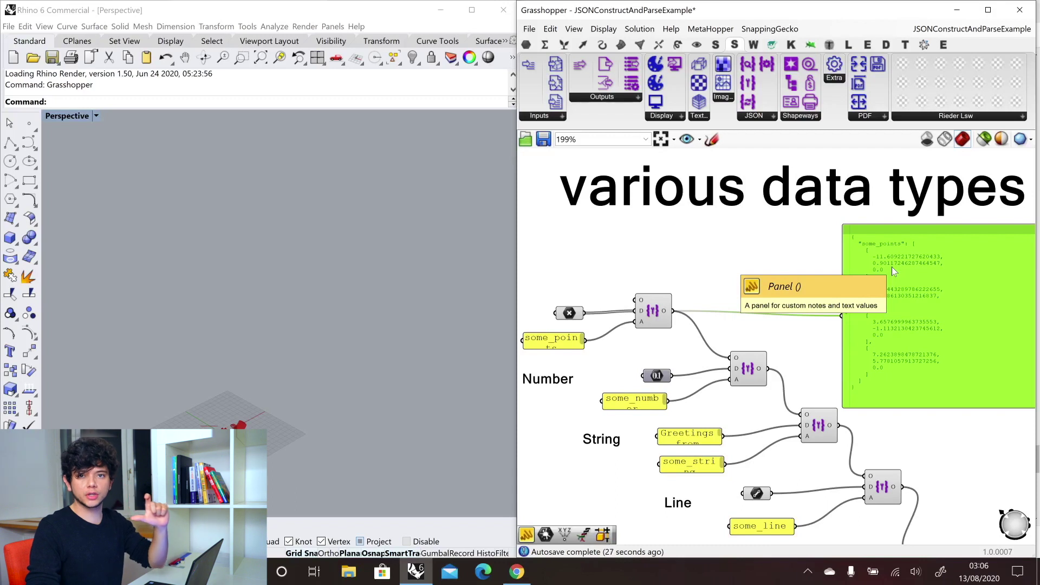
Reconnect the output panel to the Number, String and Line construct examples in turn, repositioning and enlarging it to inspect the growing JSON
{"action": "right_click_drag", "start_coordinate": [879, 295], "coordinate": [855, 228]}
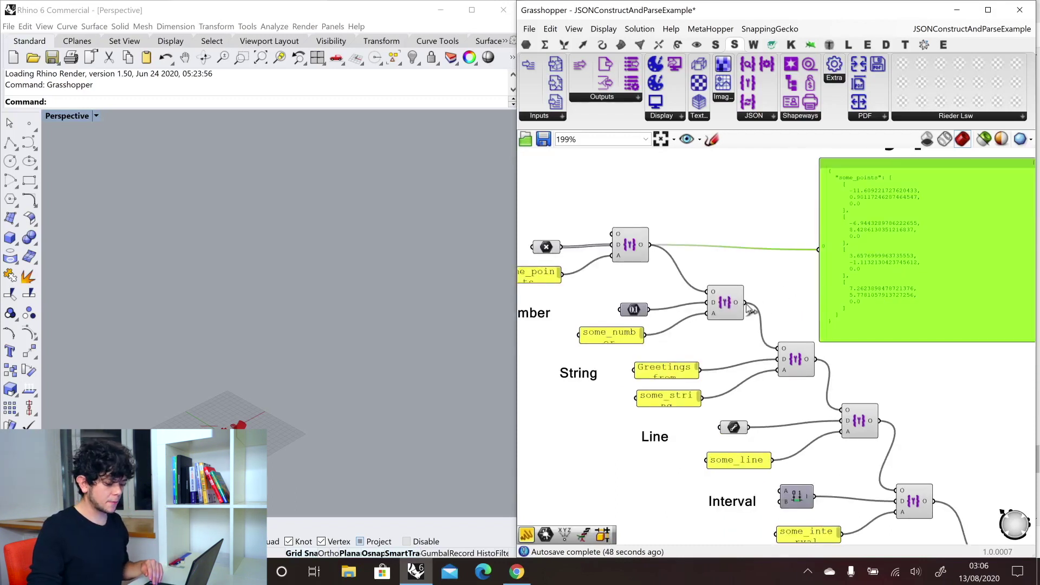
{"action": "left_click_drag", "start_coordinate": [746, 302], "coordinate": [864, 285]}
{"action": "right_click_drag", "start_coordinate": [863, 286], "coordinate": [781, 239]}
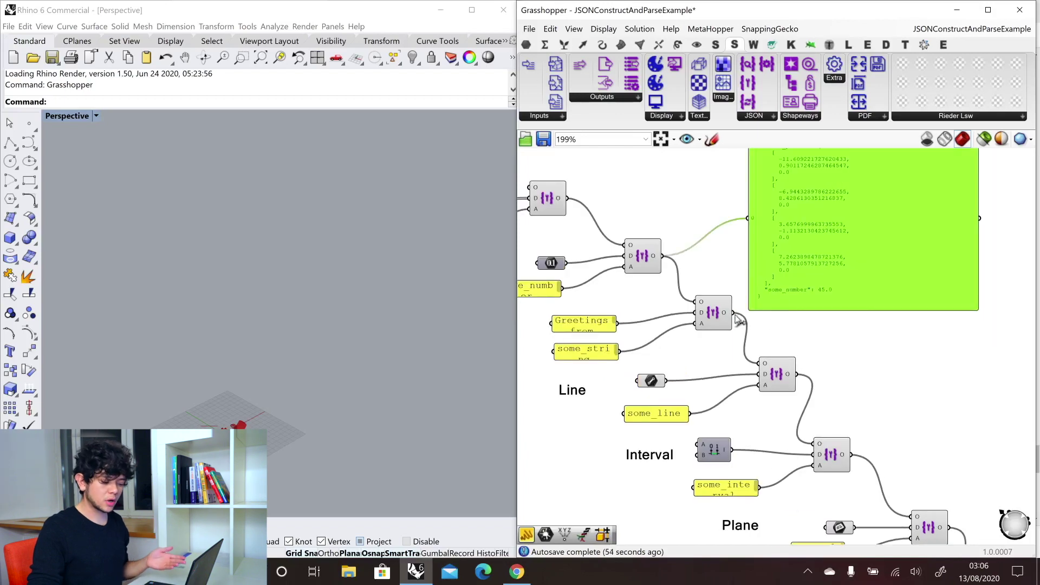
{"action": "left_click_drag", "start_coordinate": [734, 313], "coordinate": [748, 219]}
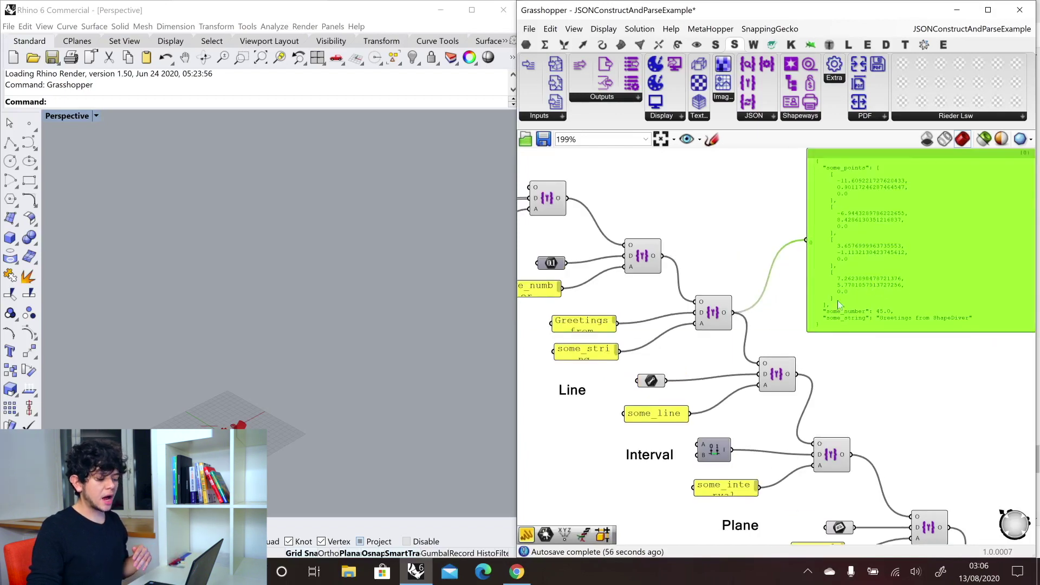
{"action": "right_click_drag", "start_coordinate": [807, 321], "coordinate": [753, 261]}
{"action": "left_click_drag", "start_coordinate": [742, 315], "coordinate": [752, 180]}
{"action": "right_click_drag", "start_coordinate": [848, 278], "coordinate": [768, 248]}
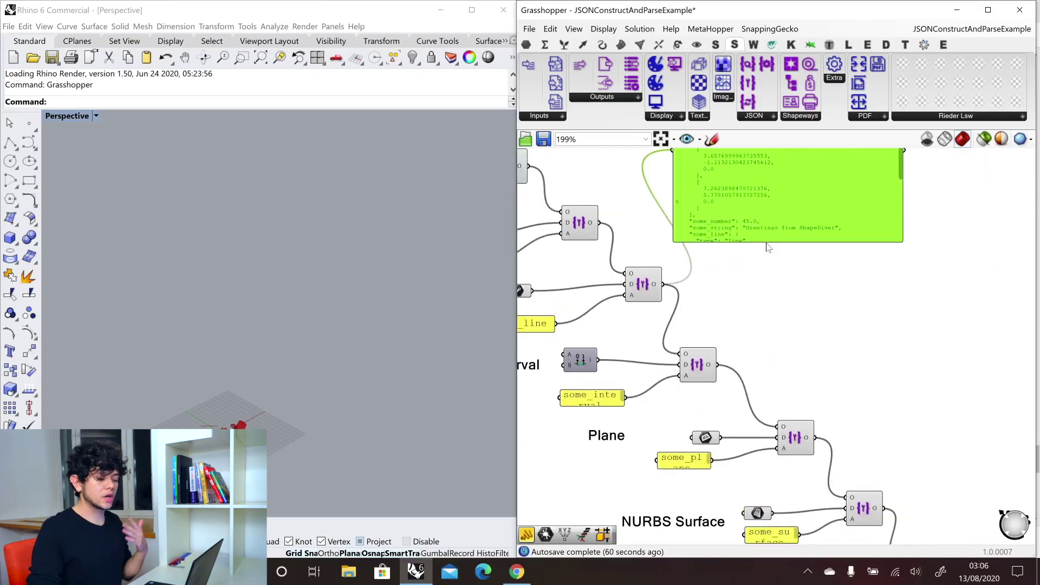
{"action": "left_click_drag", "start_coordinate": [768, 244], "coordinate": [854, 336]}
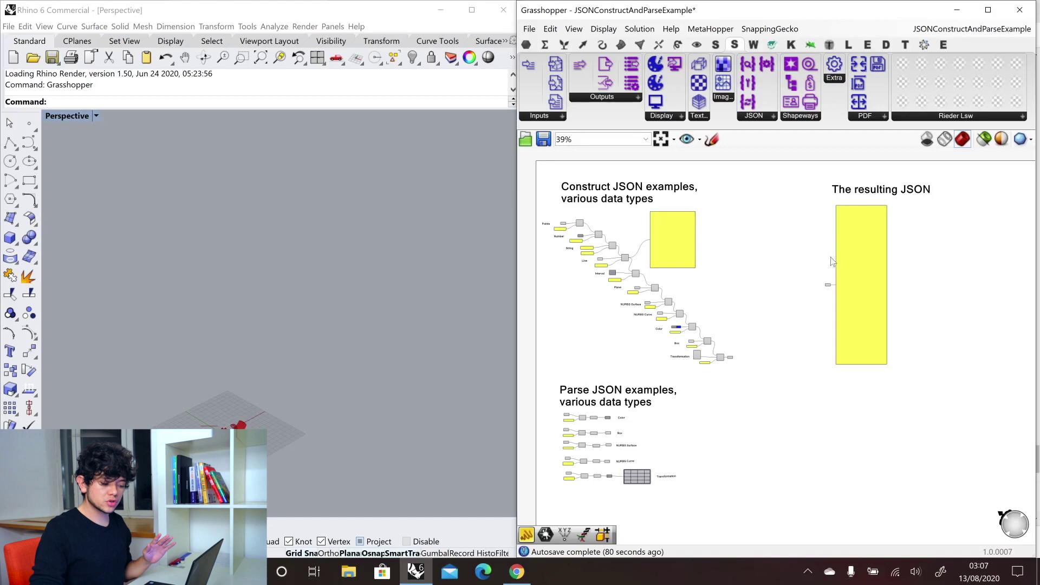
Read through the complete JSON in the panel under The resulting JSON heading, down to its last entries
{"action": "scroll", "coordinate": [863, 234], "scroll_direction": "up", "scroll_amount": 3}
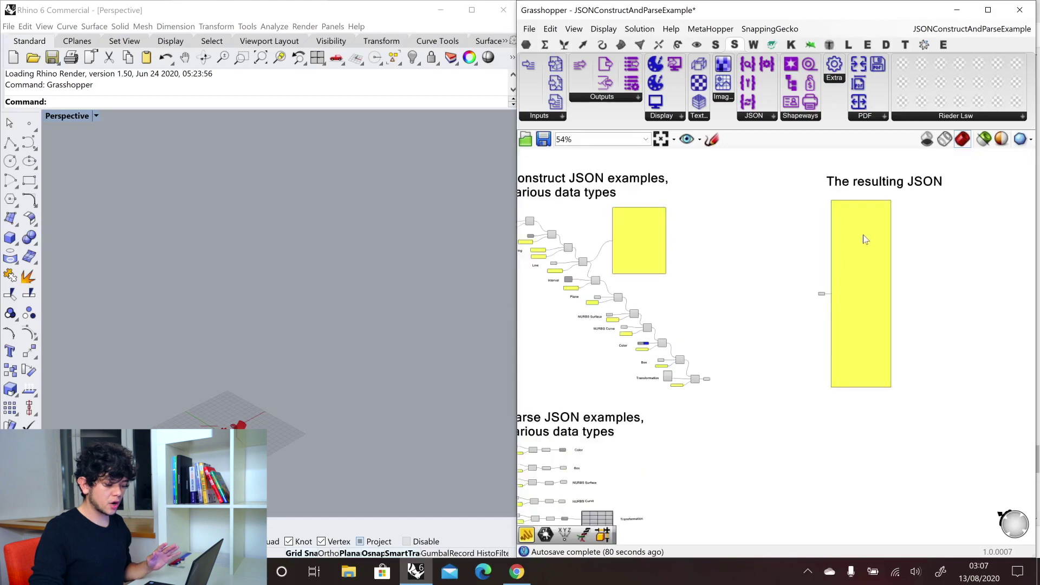
{"action": "scroll", "coordinate": [838, 222], "scroll_direction": "up", "scroll_amount": 3}
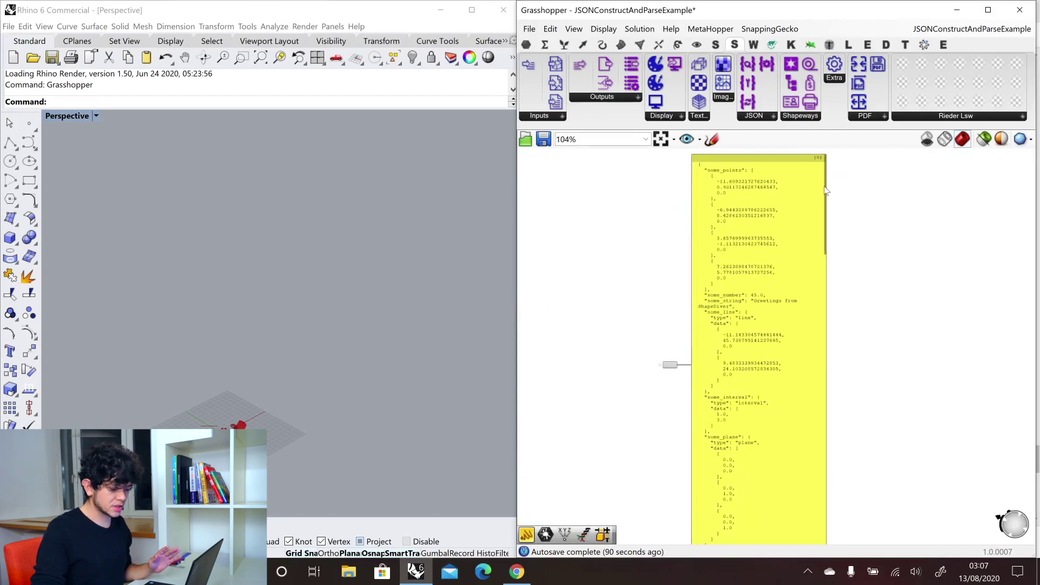
{"action": "left_click_drag", "start_coordinate": [826, 190], "coordinate": [841, 536]}
{"action": "scroll", "coordinate": [910, 293], "scroll_direction": "down", "scroll_amount": 5}
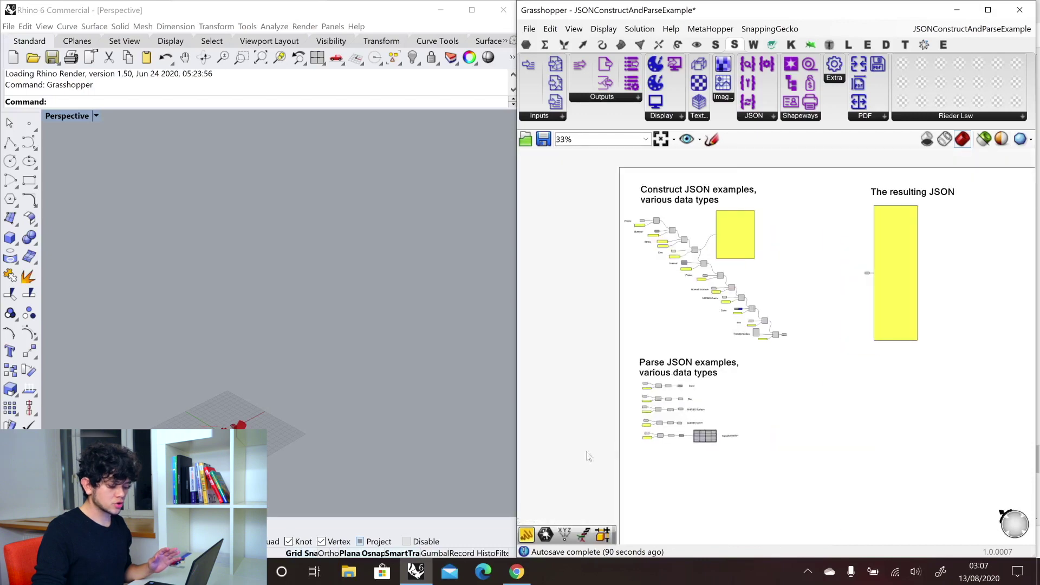
Inspect the Color example under Parse JSON examples and trace its JSON input's hidden wire back to the source component
{"action": "scroll", "coordinate": [746, 387], "scroll_direction": "up", "scroll_amount": 4}
{"action": "scroll", "coordinate": [747, 386], "scroll_direction": "up", "scroll_amount": 5}
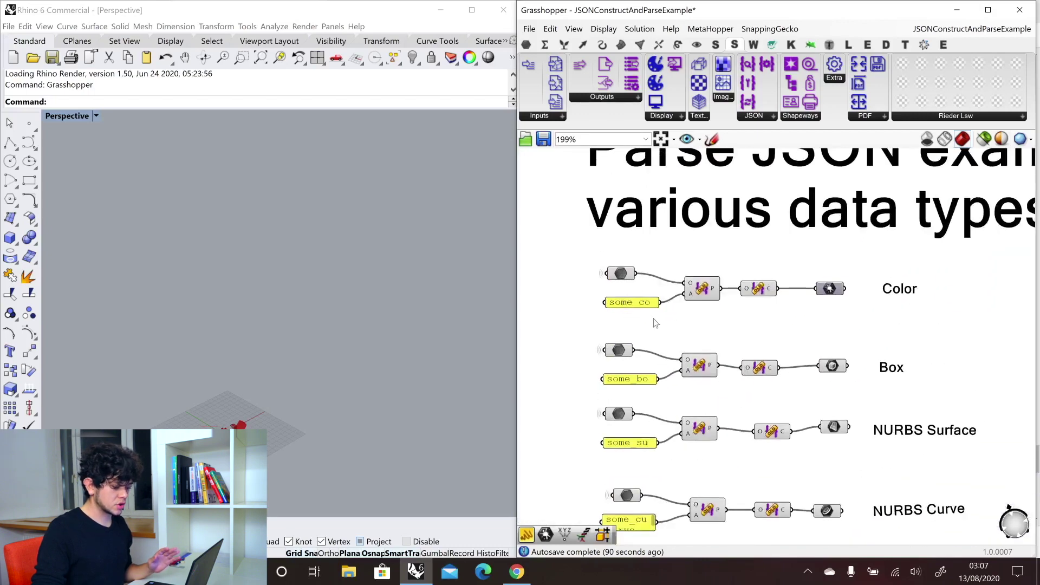
{"action": "left_click", "coordinate": [622, 275]}
{"action": "scroll", "coordinate": [622, 275], "scroll_direction": "down", "scroll_amount": 5}
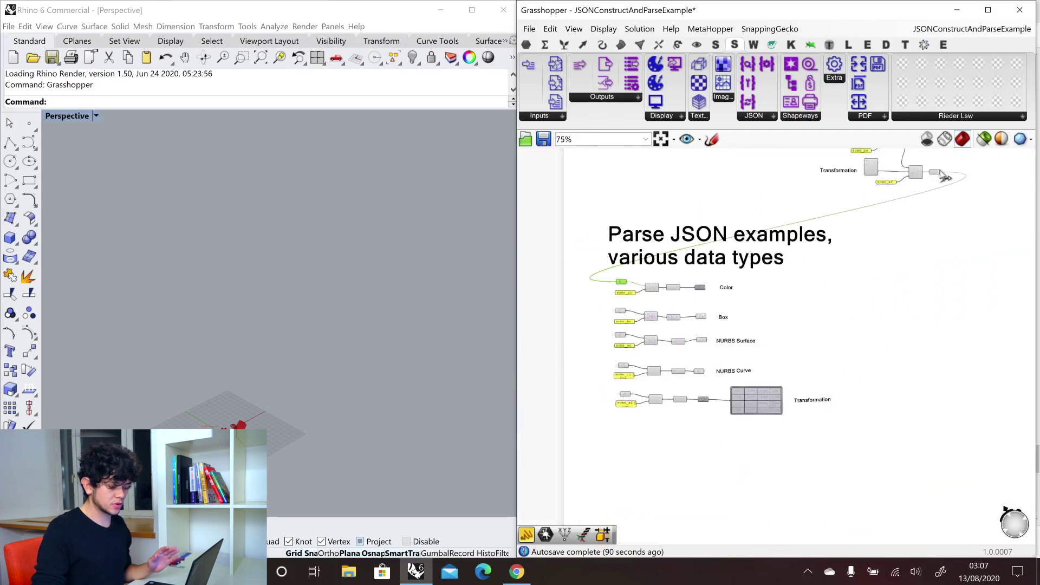
Add a panel to the Color parse example, connect it to the JSONAccess component's P output, enlarge it, and move it beside the examples
{"action": "scroll", "coordinate": [682, 331], "scroll_direction": "up", "scroll_amount": 3}
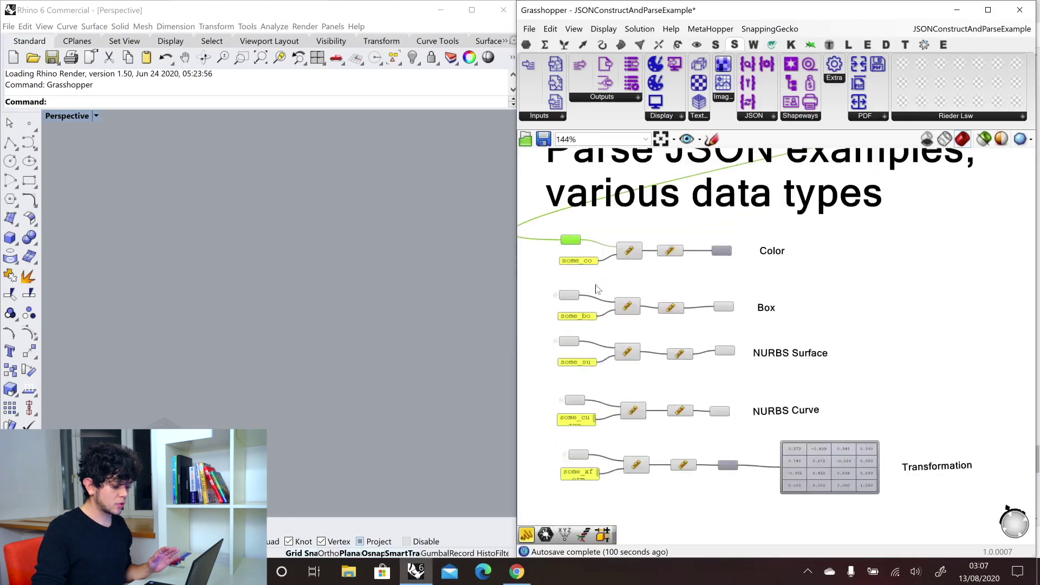
{"action": "scroll", "coordinate": [578, 260], "scroll_direction": "up", "scroll_amount": 2}
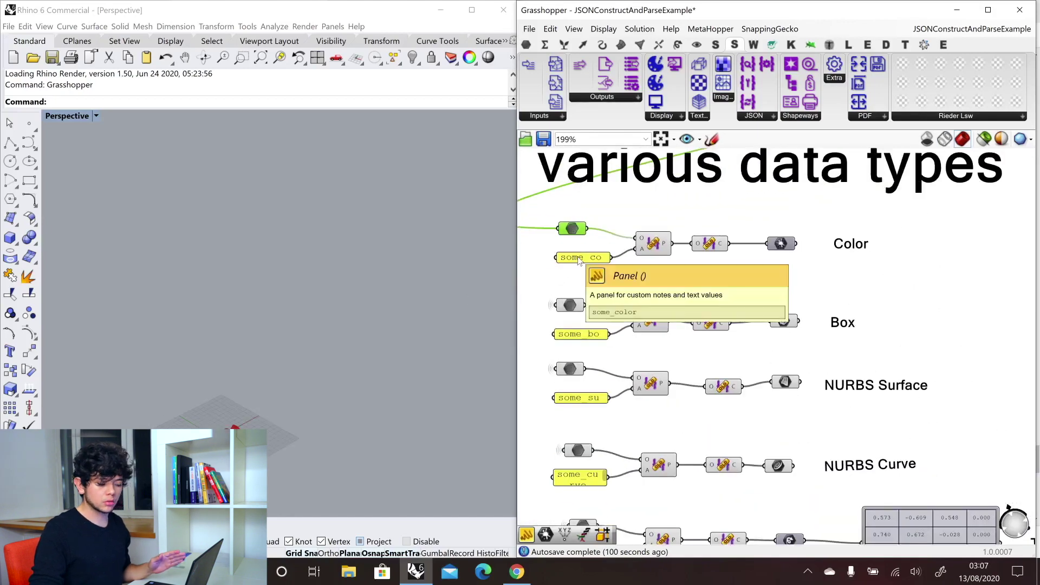
{"action": "double_click", "coordinate": [745, 282]}
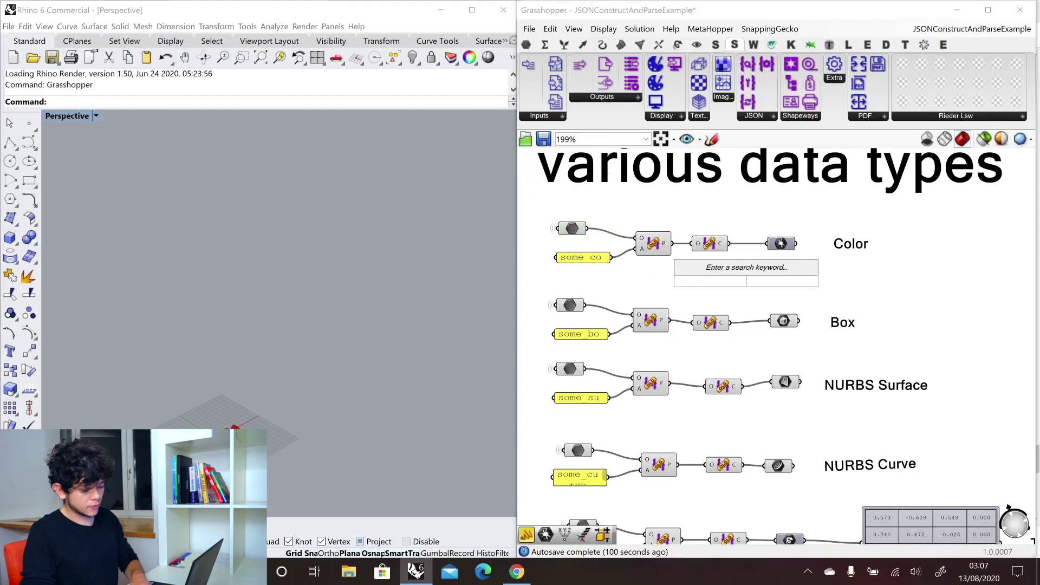
{"action": "type", "text": "//"}
{"action": "key", "text": "Return"}
{"action": "left_click_drag", "start_coordinate": [672, 244], "coordinate": [703, 281]}
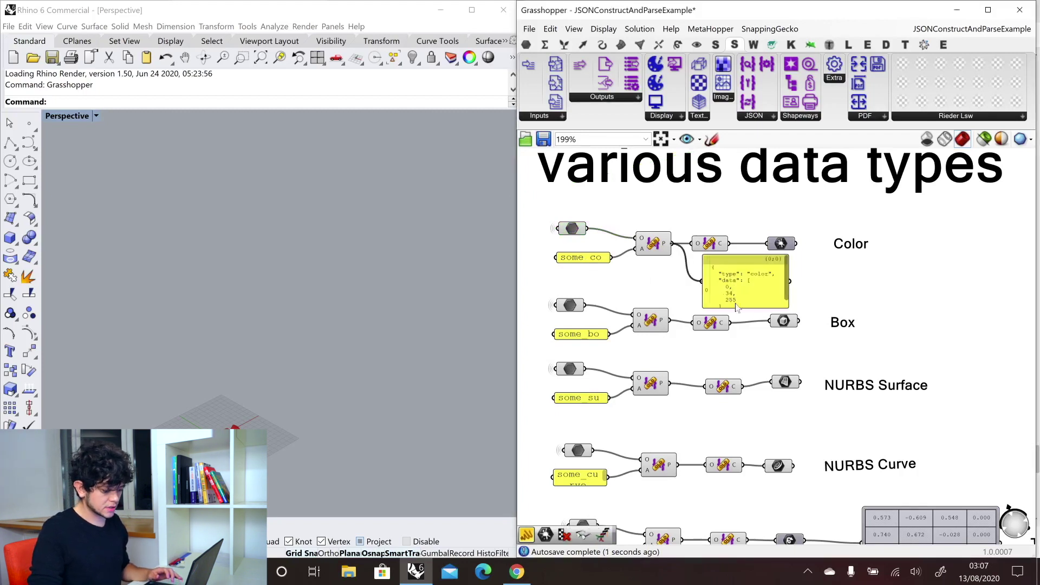
{"action": "left_click_drag", "start_coordinate": [773, 305], "coordinate": [875, 395]}
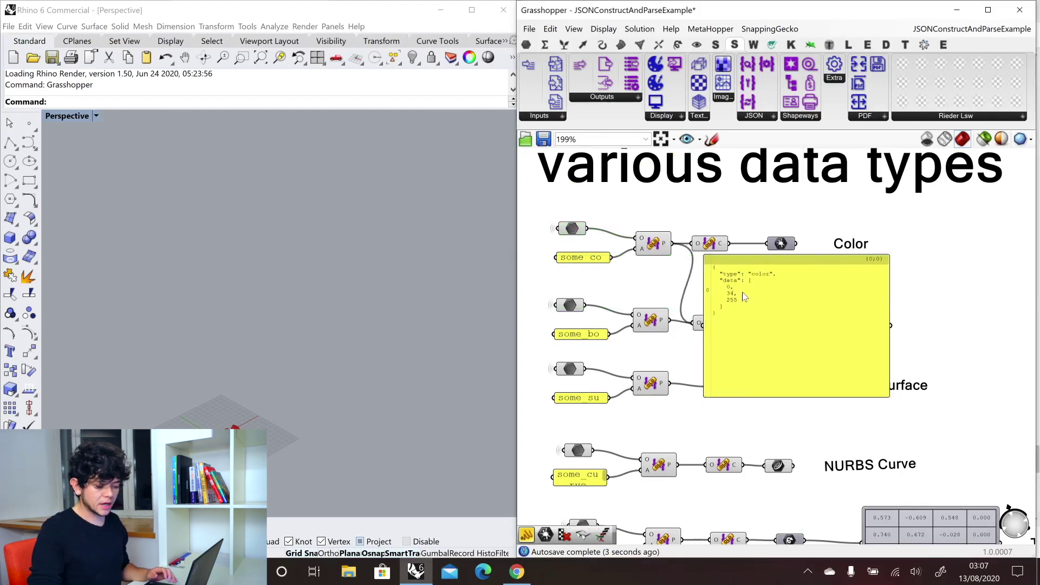
{"action": "left_click_drag", "start_coordinate": [741, 293], "coordinate": [923, 300]}
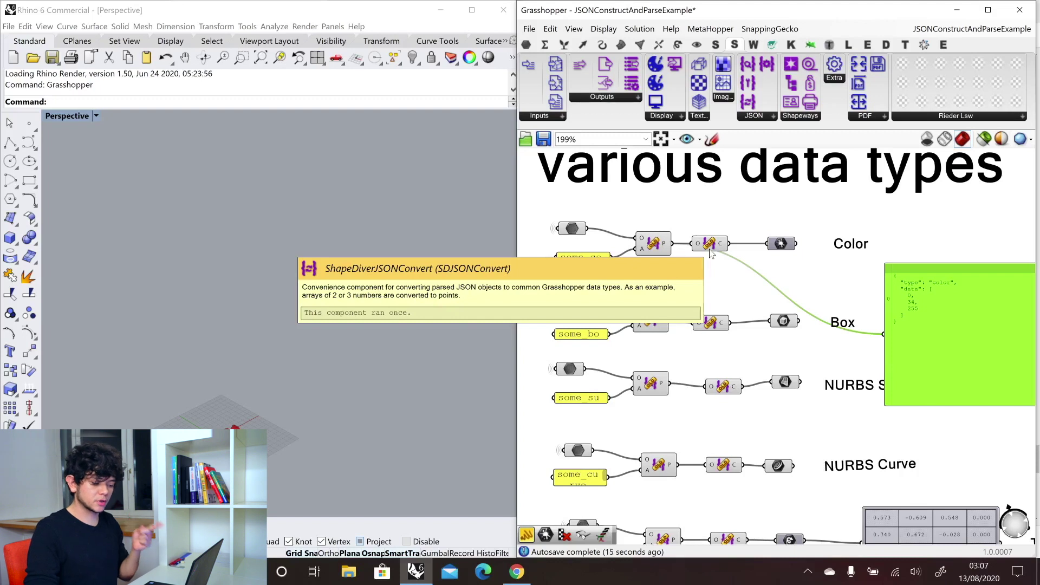
Reconnect the panel to the Box example's P output and turn on shaded preview with the Box convert component selected
{"action": "right_click_drag", "start_coordinate": [707, 299], "coordinate": [705, 250]}
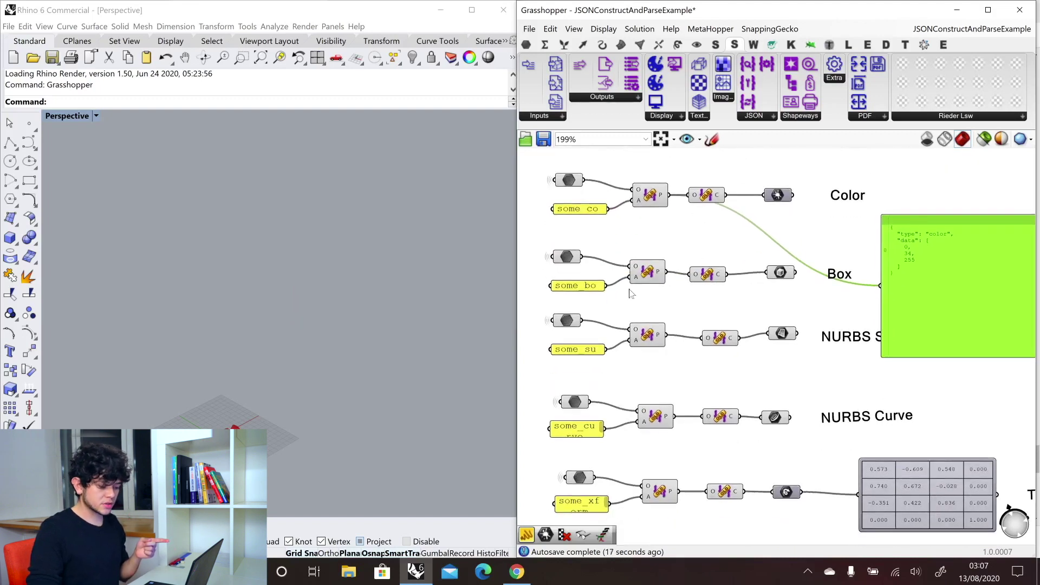
{"action": "left_click_drag", "start_coordinate": [728, 274], "coordinate": [881, 289]}
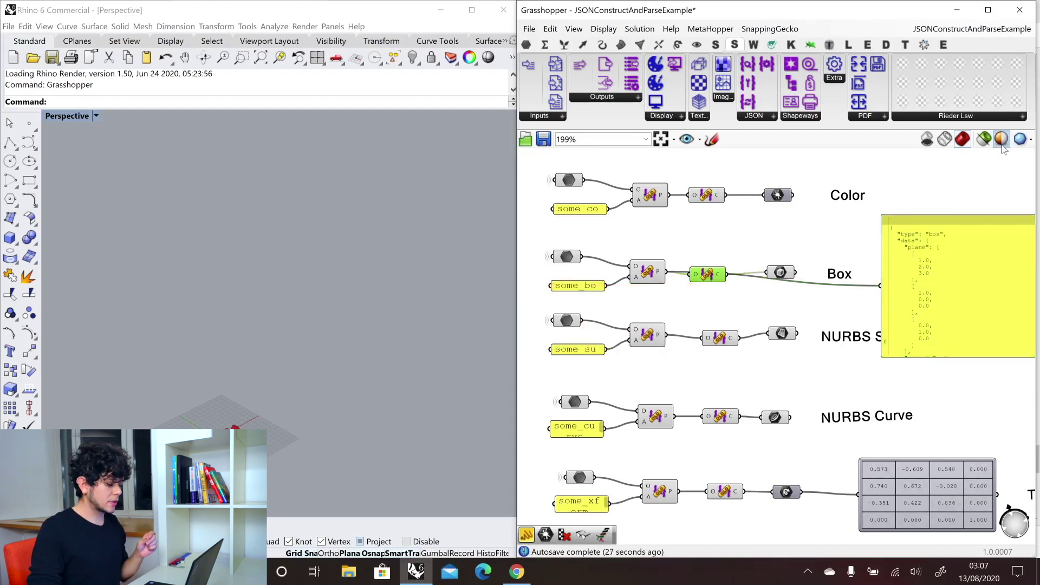
{"action": "left_click", "coordinate": [984, 139]}
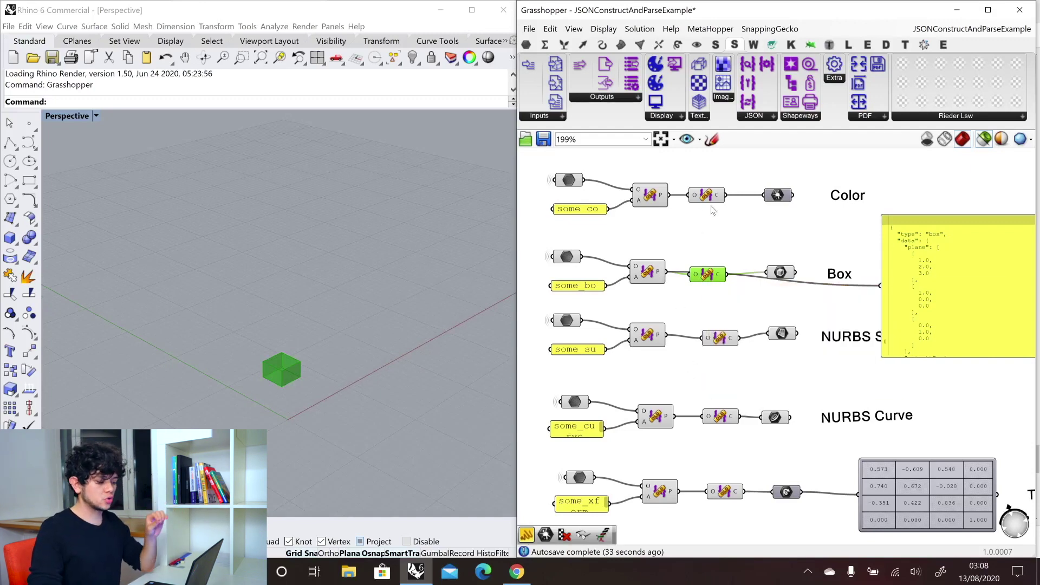
Reconnect the panel to the NURBS Surface example's P output, preview its converted surface, and read through the surface JSON
{"action": "right_click_drag", "start_coordinate": [681, 314], "coordinate": [704, 271]}
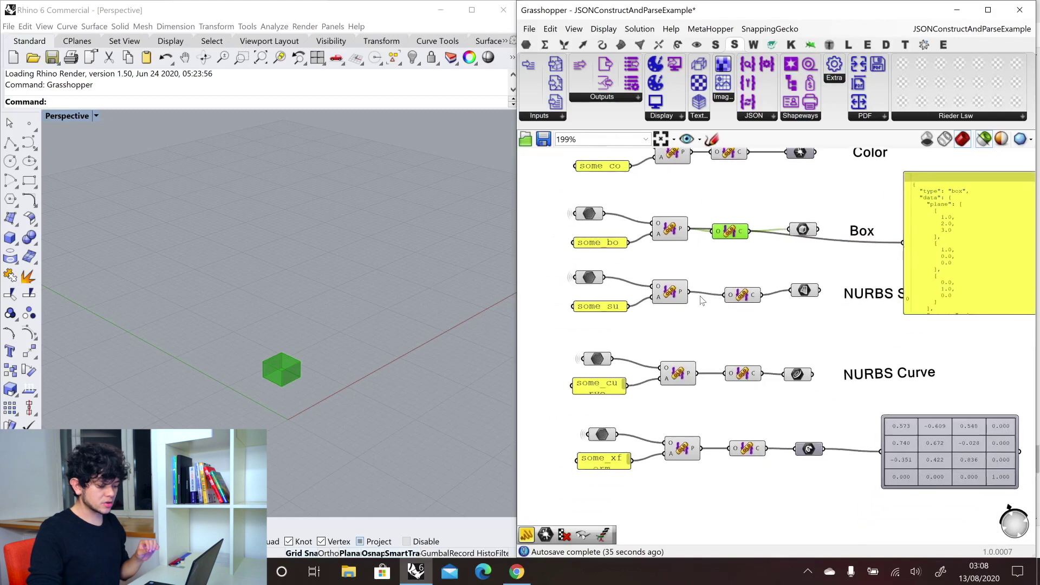
{"action": "left_click_drag", "start_coordinate": [688, 292], "coordinate": [903, 243], "text": "shift"}
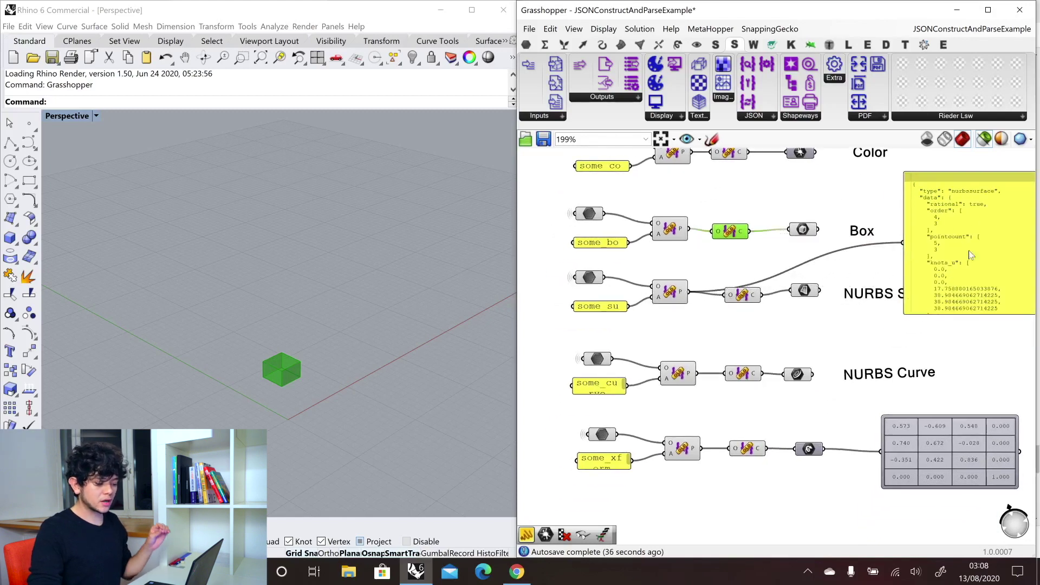
{"action": "left_click", "coordinate": [745, 296]}
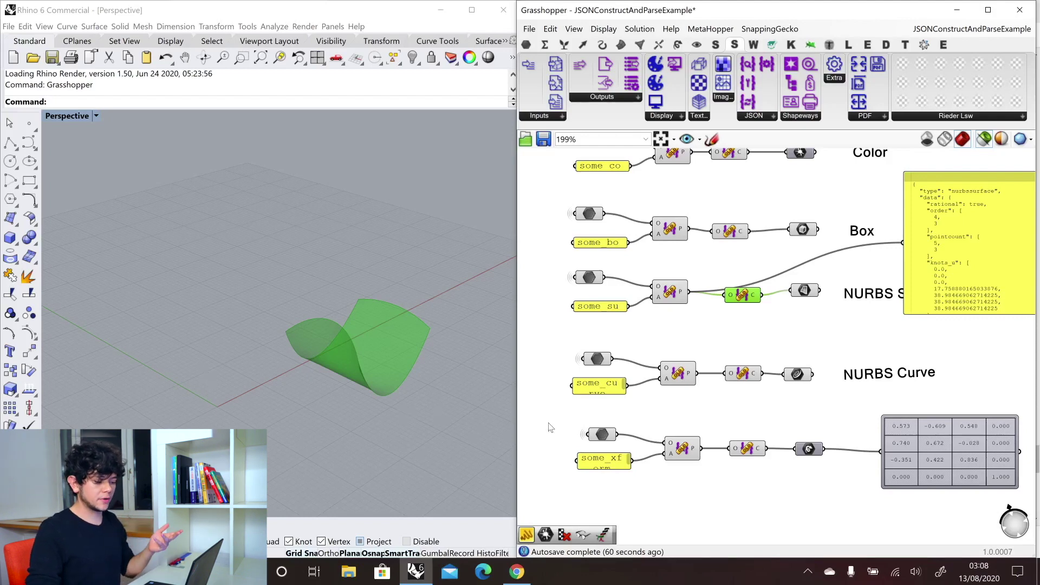
{"action": "scroll", "coordinate": [599, 361], "scroll_direction": "right", "scroll_amount": 2}
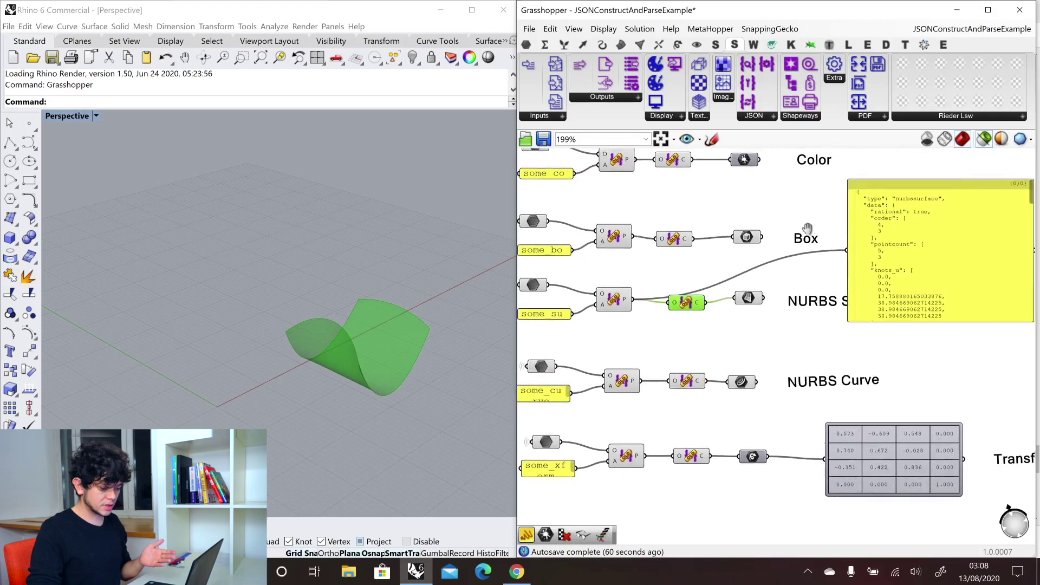
{"action": "scroll", "coordinate": [801, 238], "scroll_direction": "right", "scroll_amount": 5}
{"action": "scroll", "coordinate": [792, 241], "scroll_direction": "up", "scroll_amount": 2}
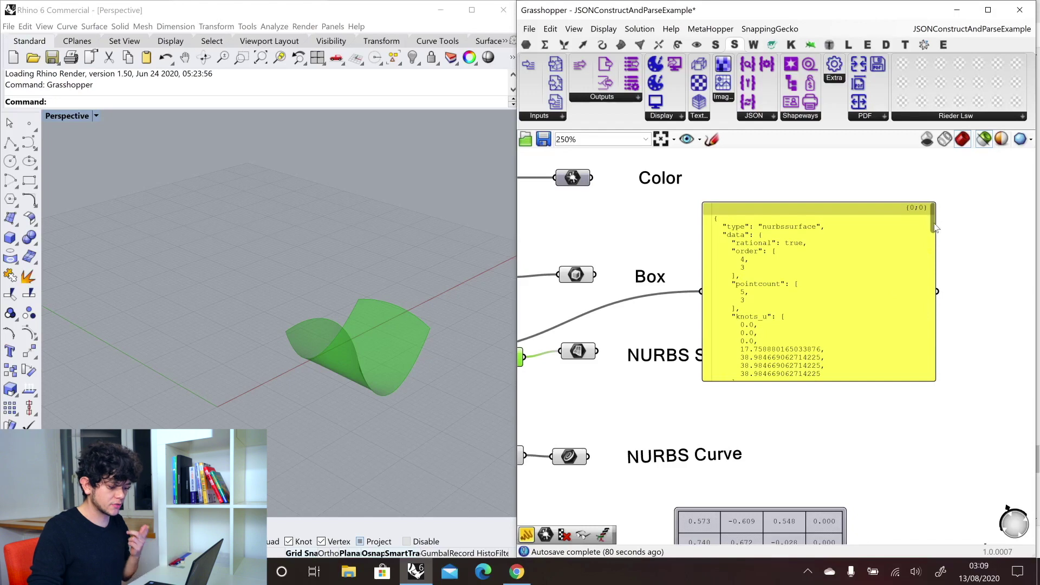
{"action": "scroll", "coordinate": [935, 235], "scroll_direction": "down", "scroll_amount": 3}
{"action": "scroll", "coordinate": [874, 304], "scroll_direction": "down", "scroll_amount": 3}
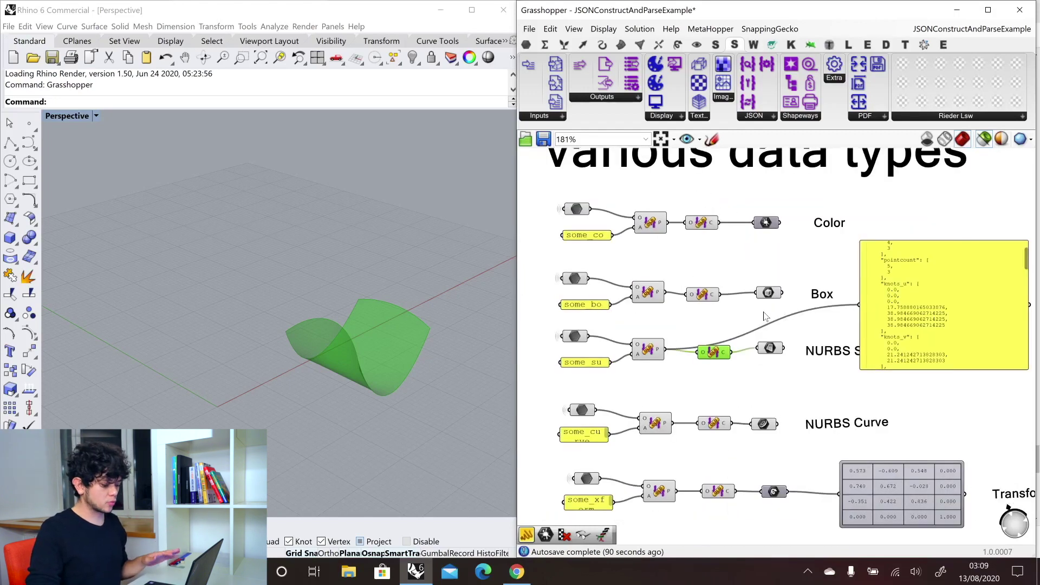
Reconnect the panel to the Box example's P output, read its JSON down to the extents, and remove the panel
{"action": "left_click_drag", "start_coordinate": [719, 223], "coordinate": [870, 301]}
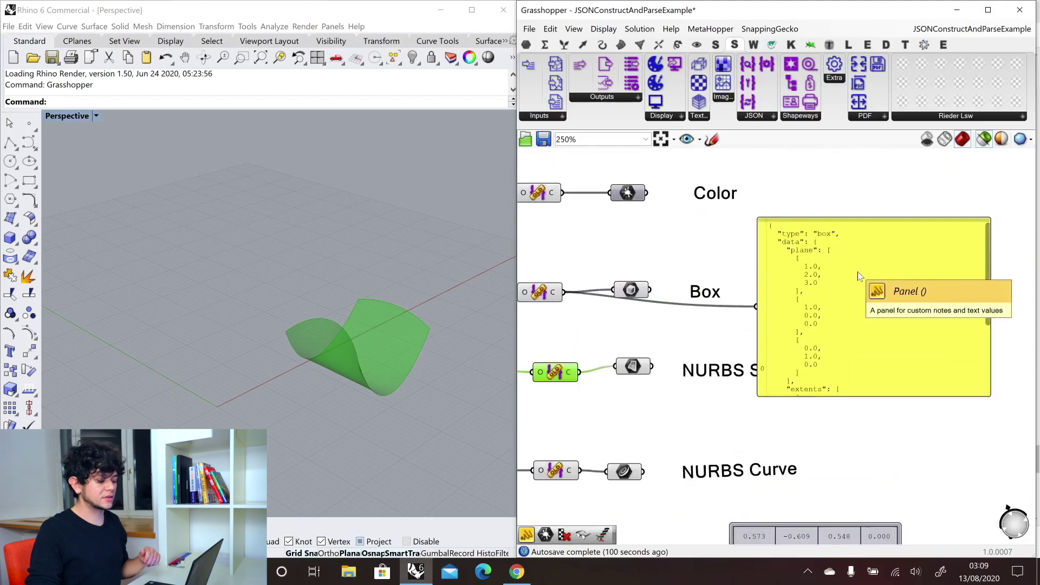
{"action": "scroll", "coordinate": [850, 296], "scroll_direction": "down", "scroll_amount": 2}
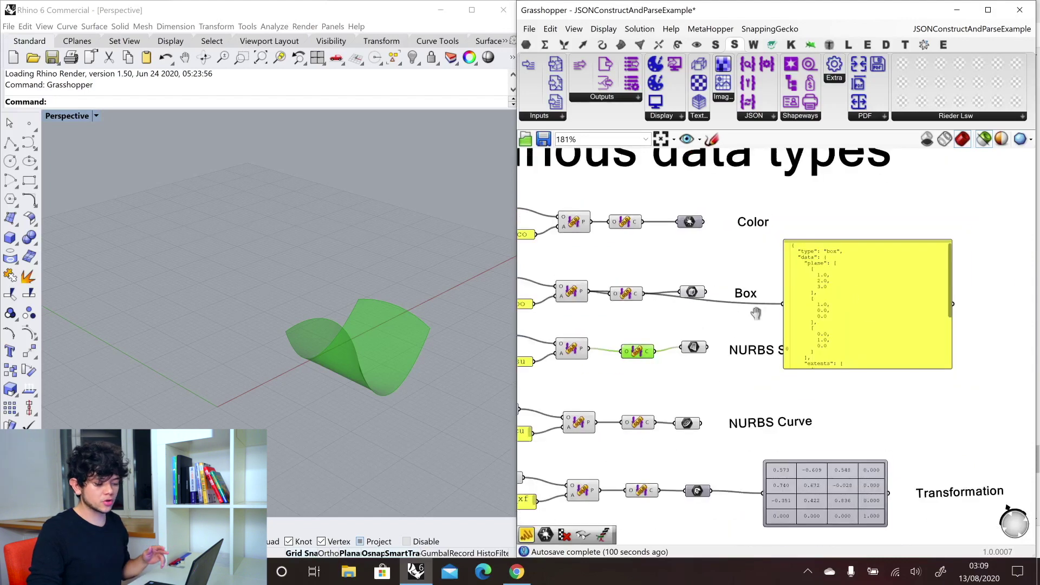
{"action": "scroll", "coordinate": [921, 260], "scroll_direction": "up", "scroll_amount": 2}
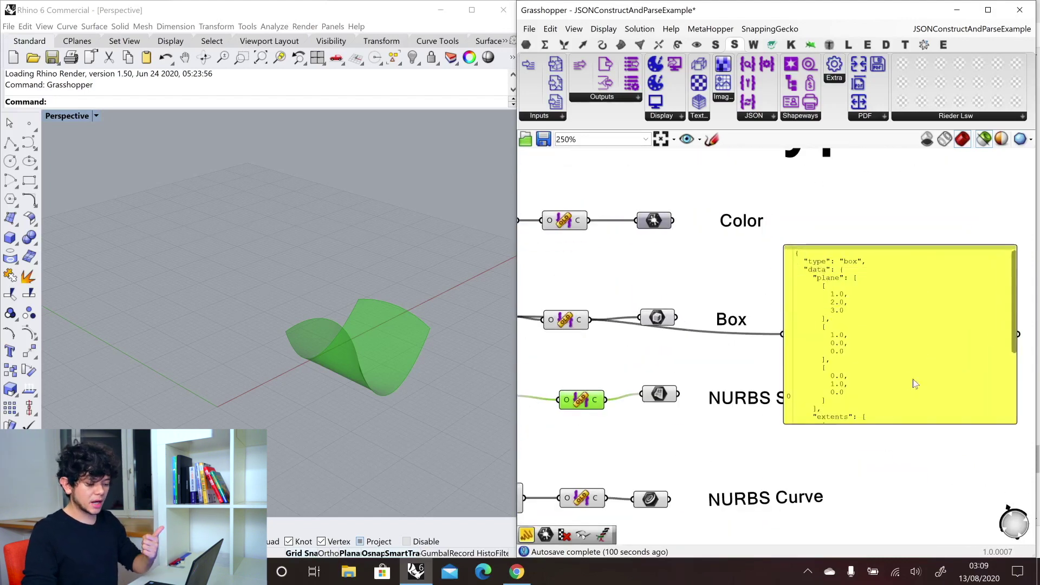
{"action": "scroll", "coordinate": [1013, 318], "scroll_direction": "down", "scroll_amount": 5}
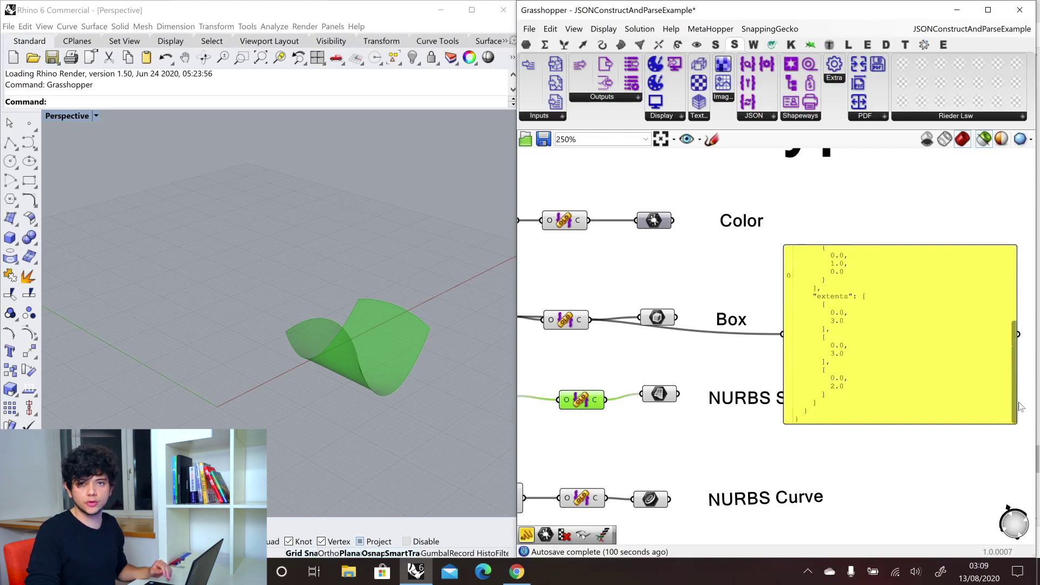
{"action": "right_click_drag", "start_coordinate": [944, 352], "coordinate": [929, 353]}
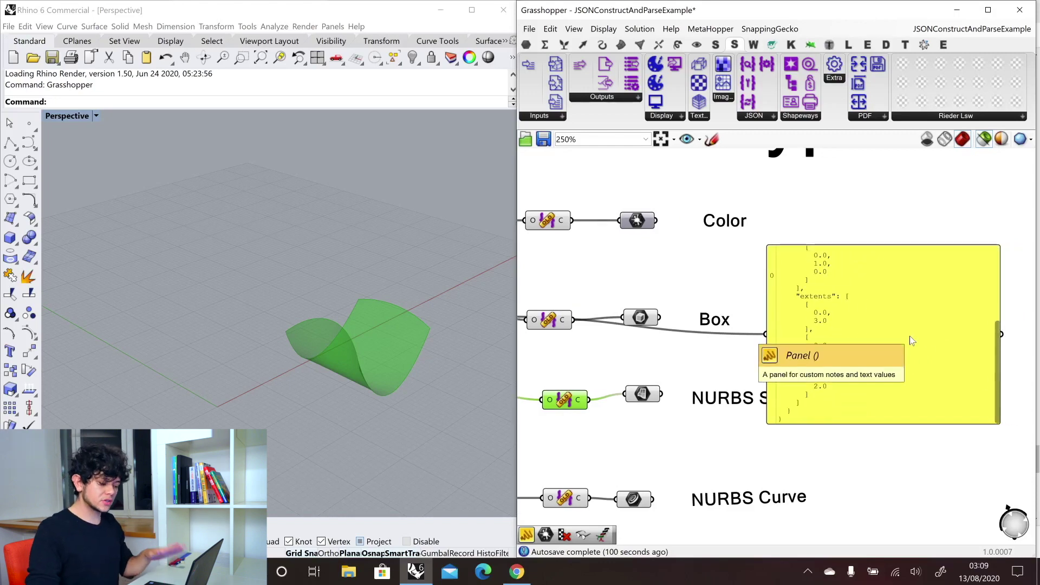
{"action": "scroll", "coordinate": [922, 317], "scroll_direction": "down", "scroll_amount": 2}
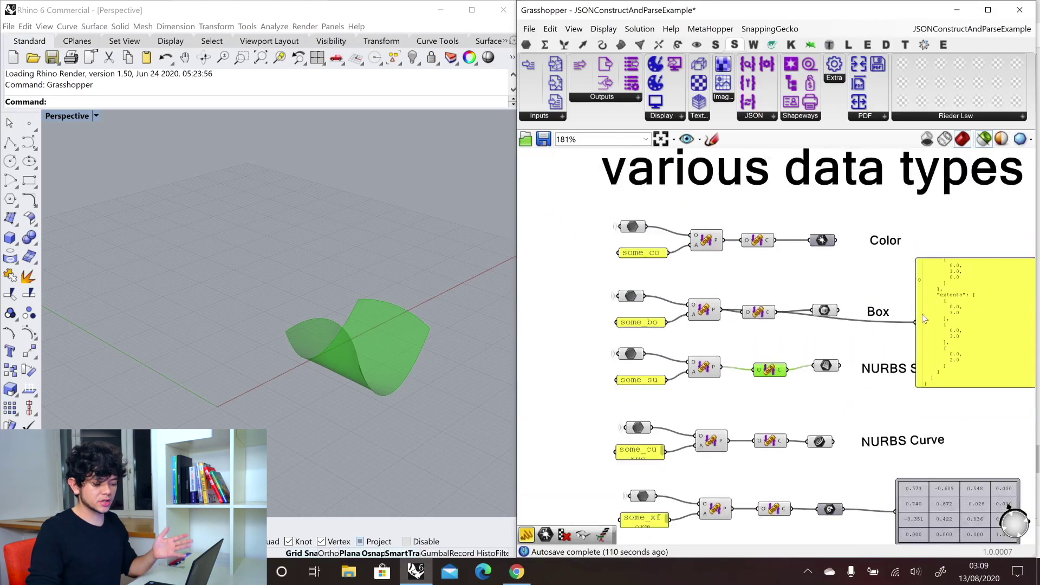
{"action": "right_click_drag", "start_coordinate": [862, 341], "coordinate": [802, 332]}
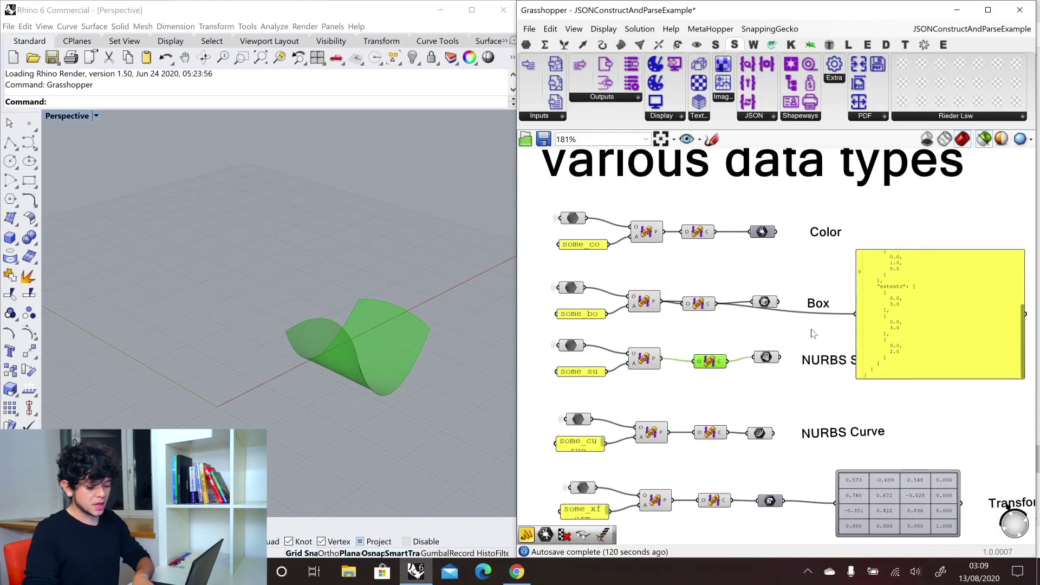
{"action": "key", "text": "ctrl+z"}
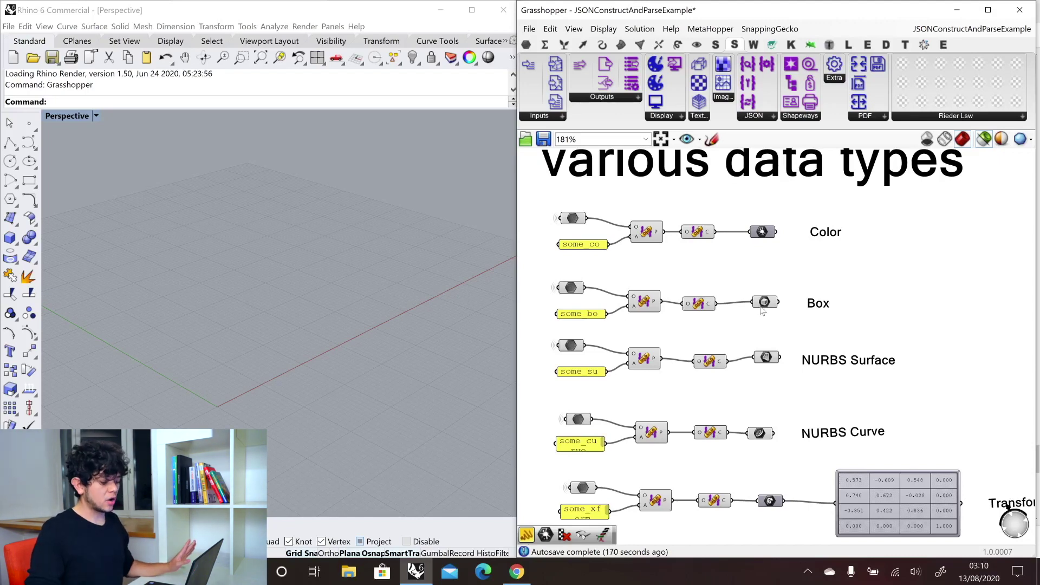
Place a ShapeDiverDataOutput component beside the final JSON Data parameter of the construct examples and connect that parameter to its D input
{"action": "scroll", "coordinate": [715, 301], "scroll_direction": "down", "scroll_amount": 5}
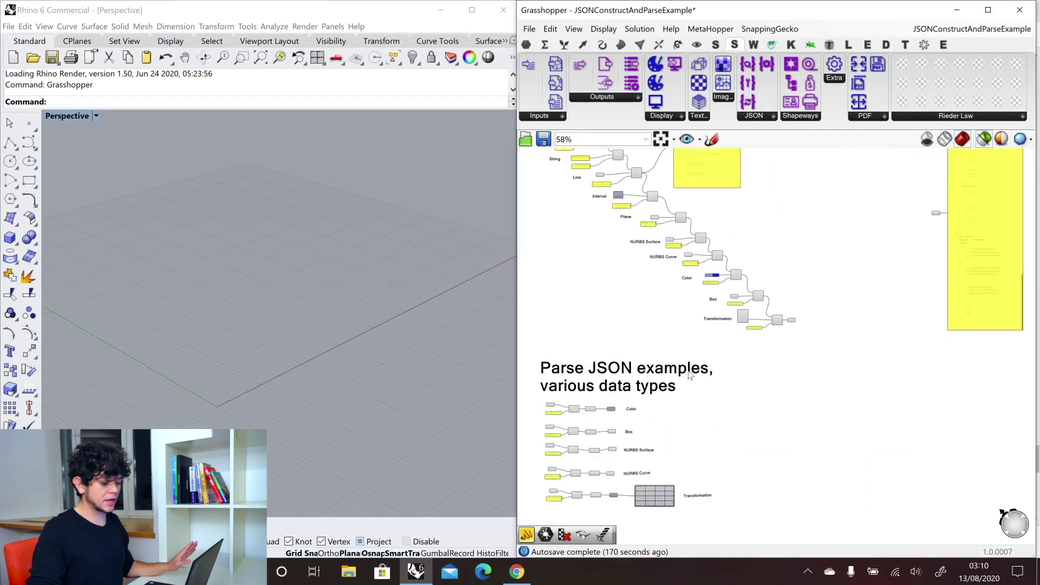
{"action": "scroll", "coordinate": [812, 326], "scroll_direction": "up", "scroll_amount": 6}
{"action": "mouse_move", "coordinate": [697, 306]}
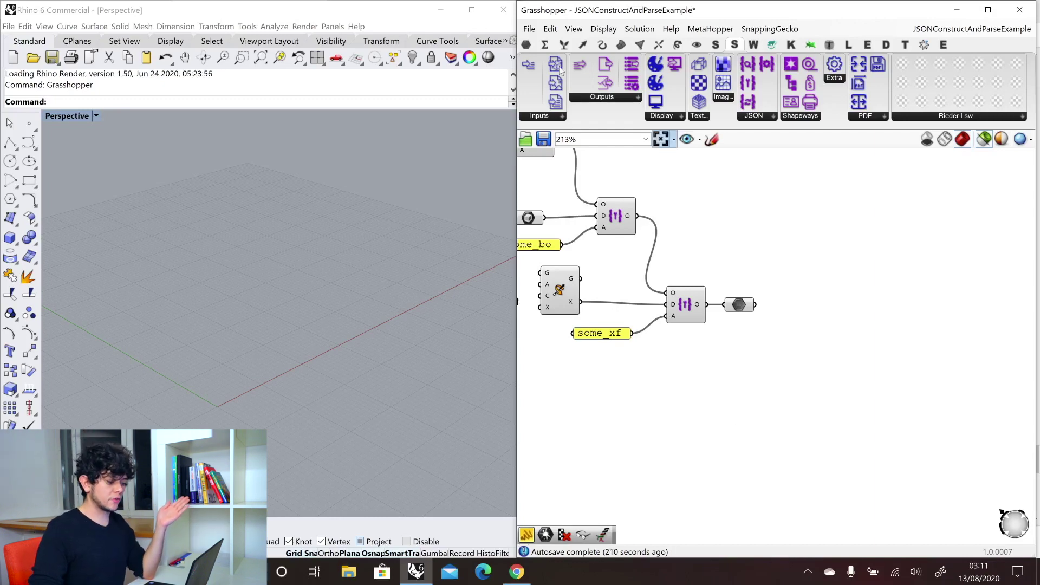
{"action": "left_click", "coordinate": [596, 98]}
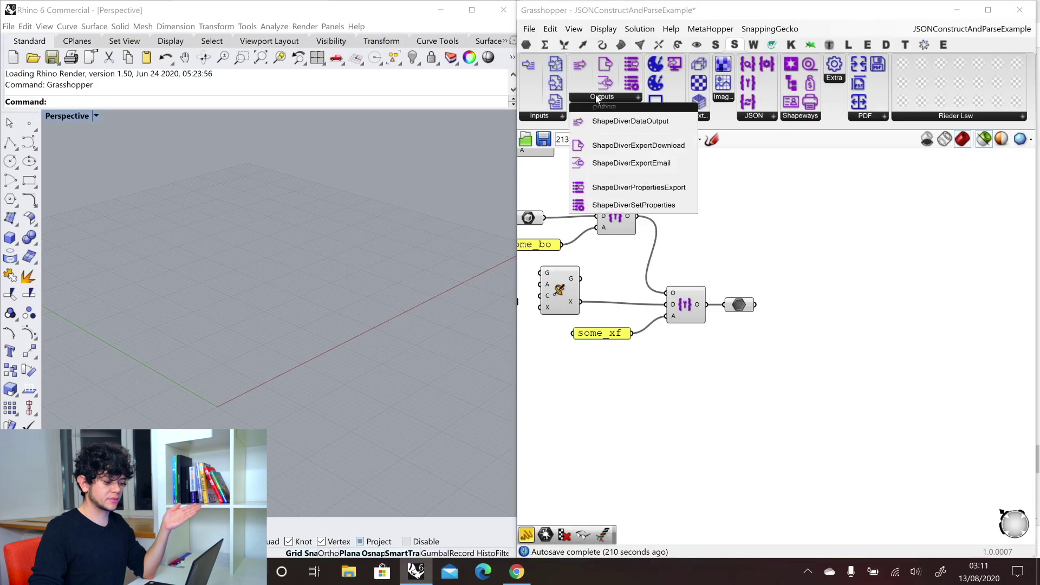
{"action": "left_click", "coordinate": [623, 122]}
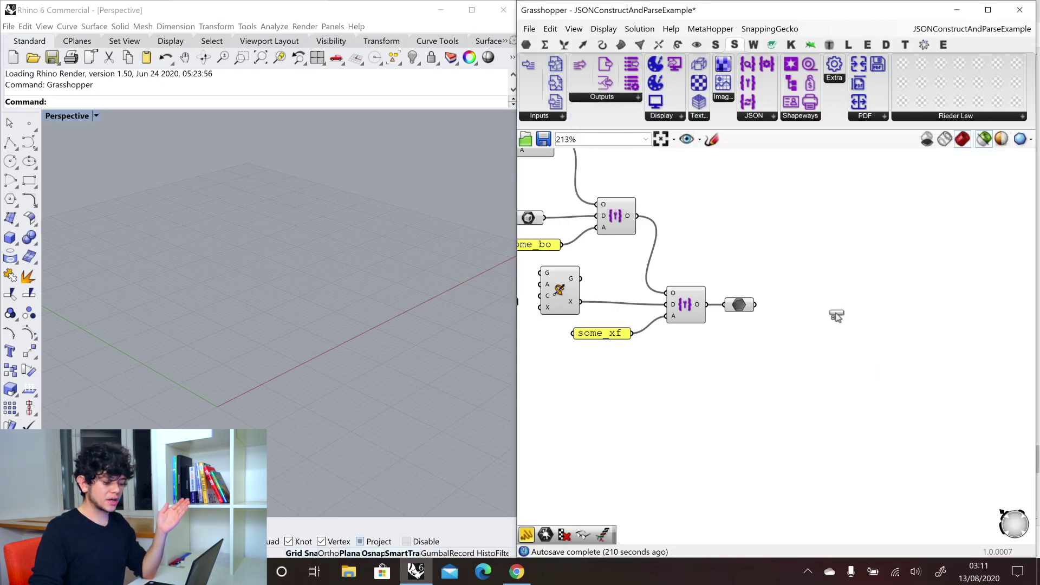
{"action": "left_click", "coordinate": [836, 312]}
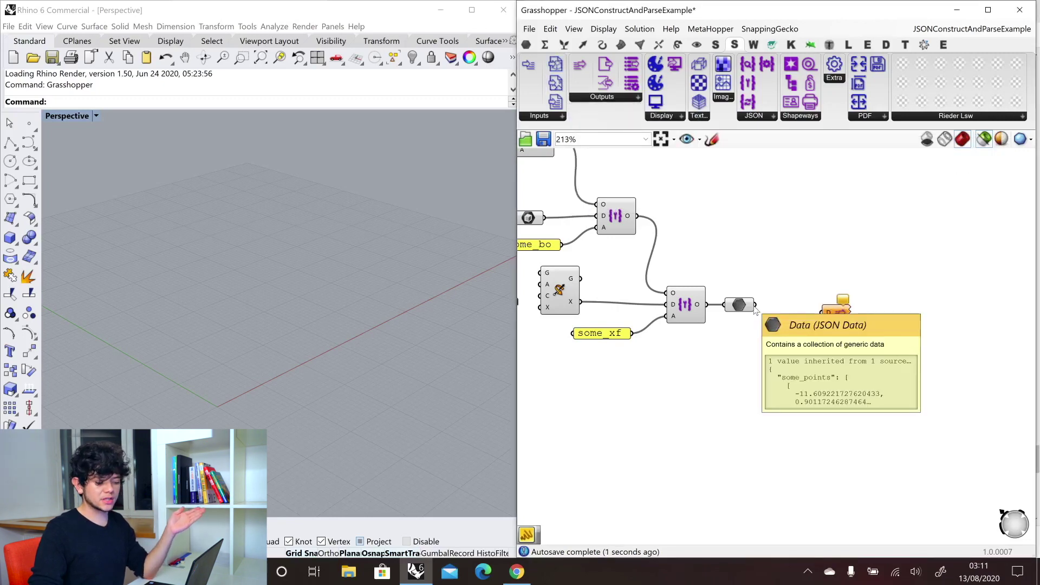
{"action": "left_click_drag", "start_coordinate": [755, 305], "coordinate": [822, 313]}
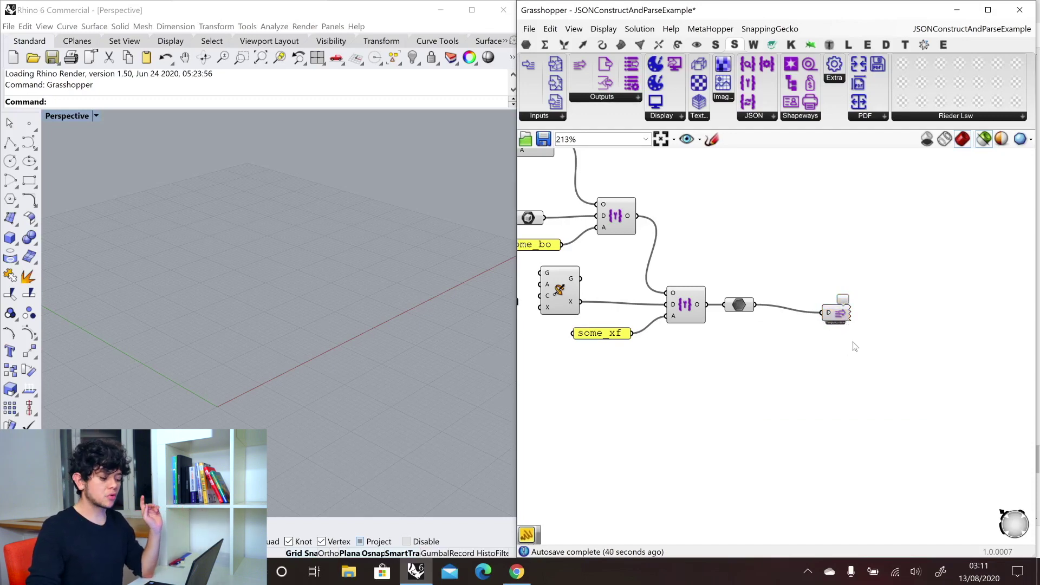
Rename the ShapeDiverDataOutput component to TestTest
{"action": "right_click", "coordinate": [841, 313]}
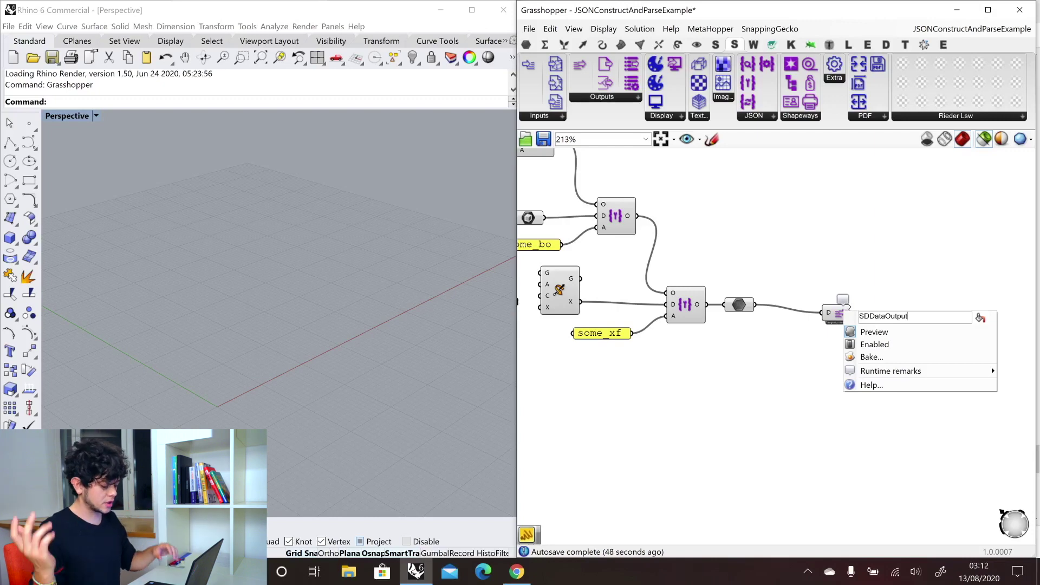
{"action": "key", "text": "ctrl+a"}
{"action": "type", "text": "TestTes"}
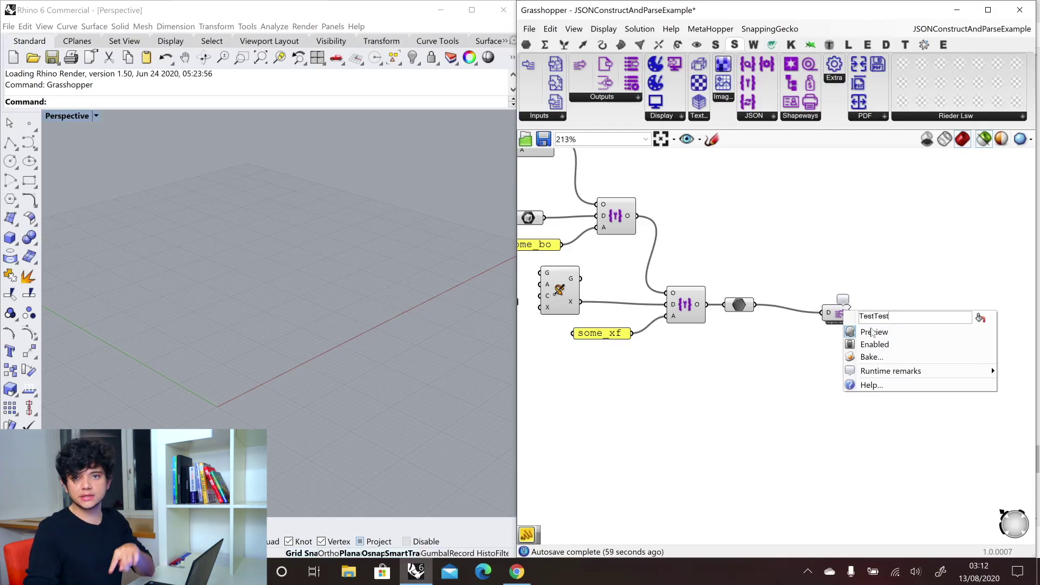
{"action": "left_click", "coordinate": [887, 283]}
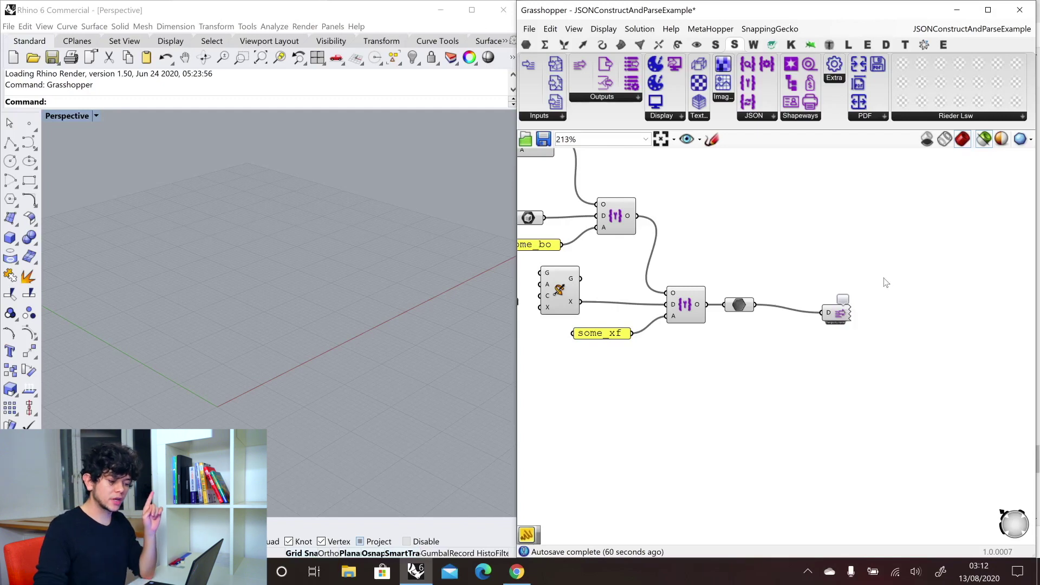
In the unnamed definition, rename the unconnected ShapeDiverTextInput component to PointsJSON and move it up, clear of the File Path parameter
{"action": "left_click", "coordinate": [985, 27]}
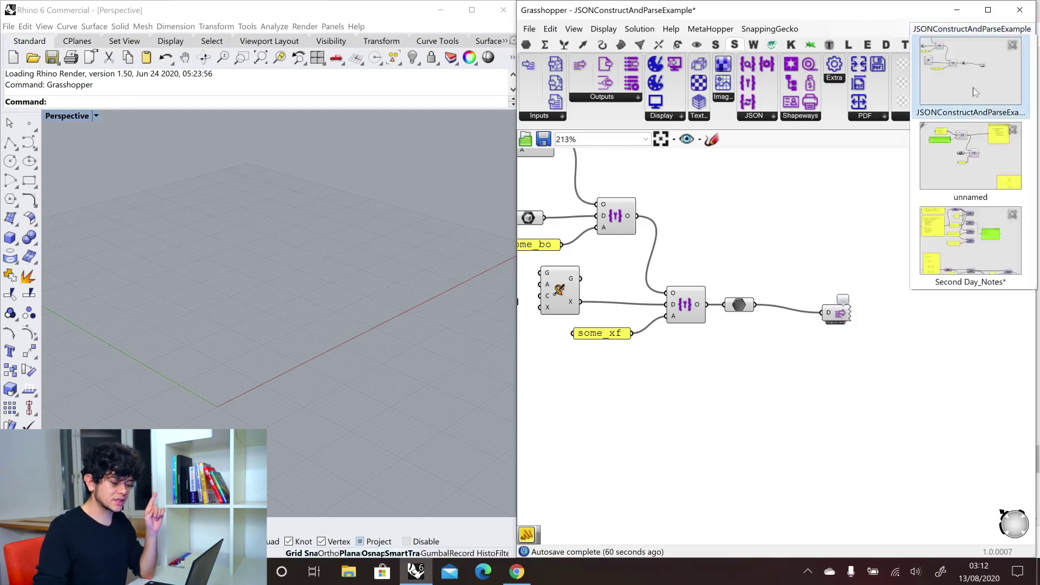
{"action": "left_click", "coordinate": [963, 193]}
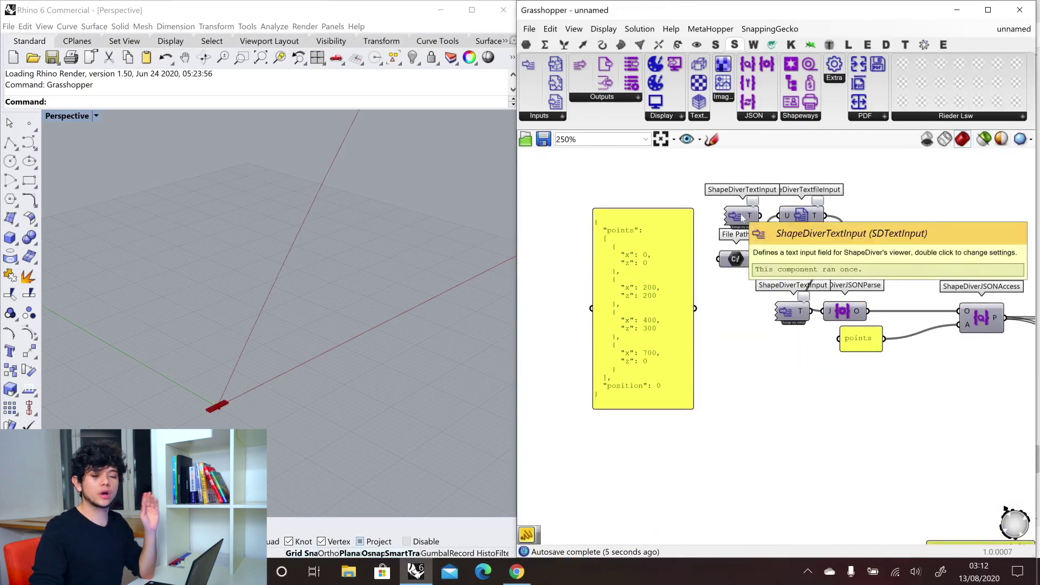
{"action": "right_click", "coordinate": [743, 218]}
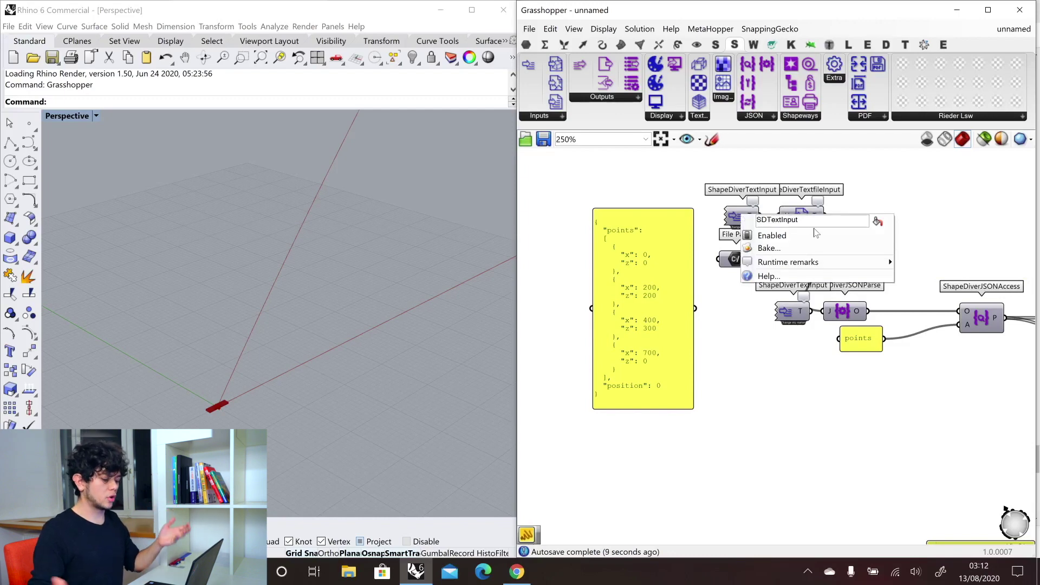
{"action": "key", "text": "ctrl+a"}
{"action": "type", "text": "P"}
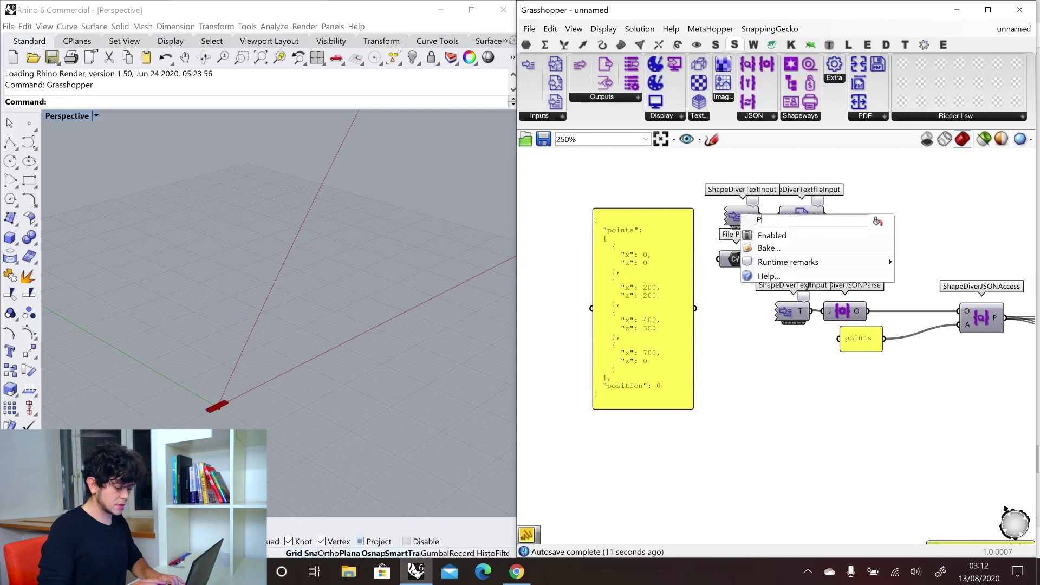
{"action": "type", "text": "ointsJ"}
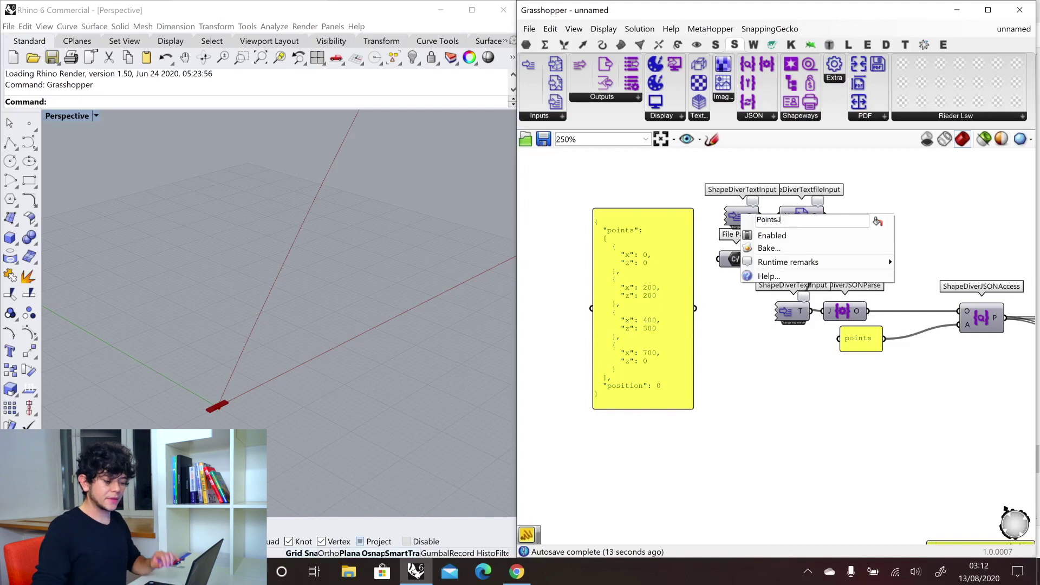
{"action": "type", "text": "SON"}
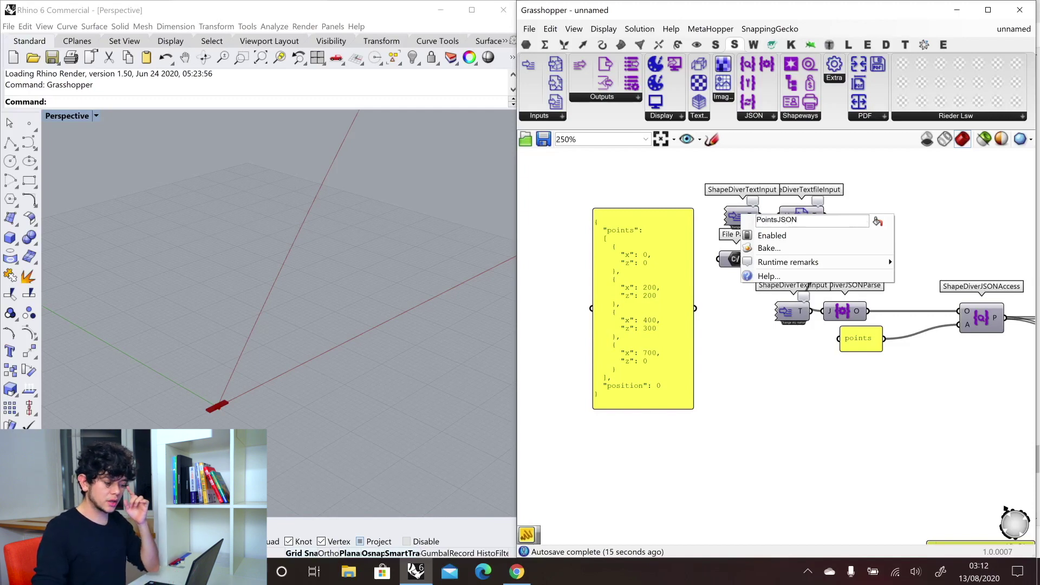
{"action": "left_click", "coordinate": [877, 221]}
{"action": "key", "text": "Return"}
{"action": "right_click_drag", "start_coordinate": [748, 244], "coordinate": [746, 259]}
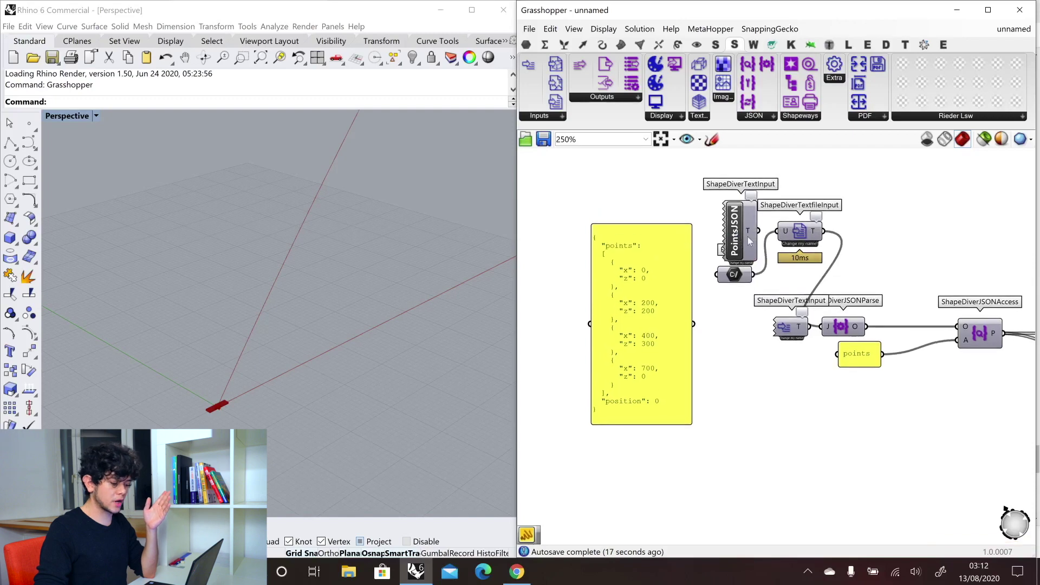
{"action": "left_click_drag", "start_coordinate": [737, 239], "coordinate": [732, 196]}
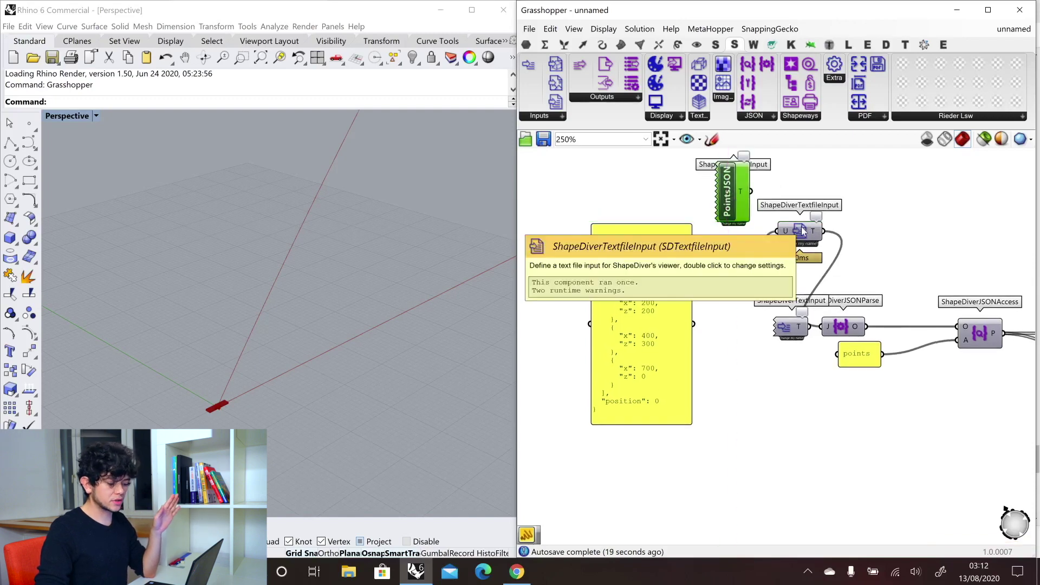
Rename the ShapeDiverTextfileInput component fed by the File Path parameter to PointsJSONFile
{"action": "right_click", "coordinate": [803, 231]}
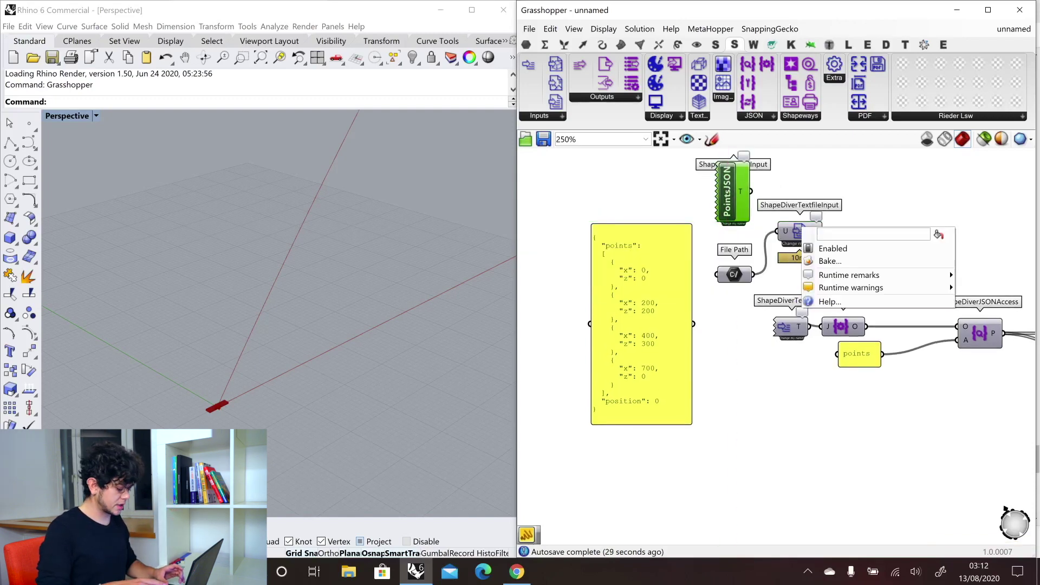
{"action": "type", "text": "Points"}
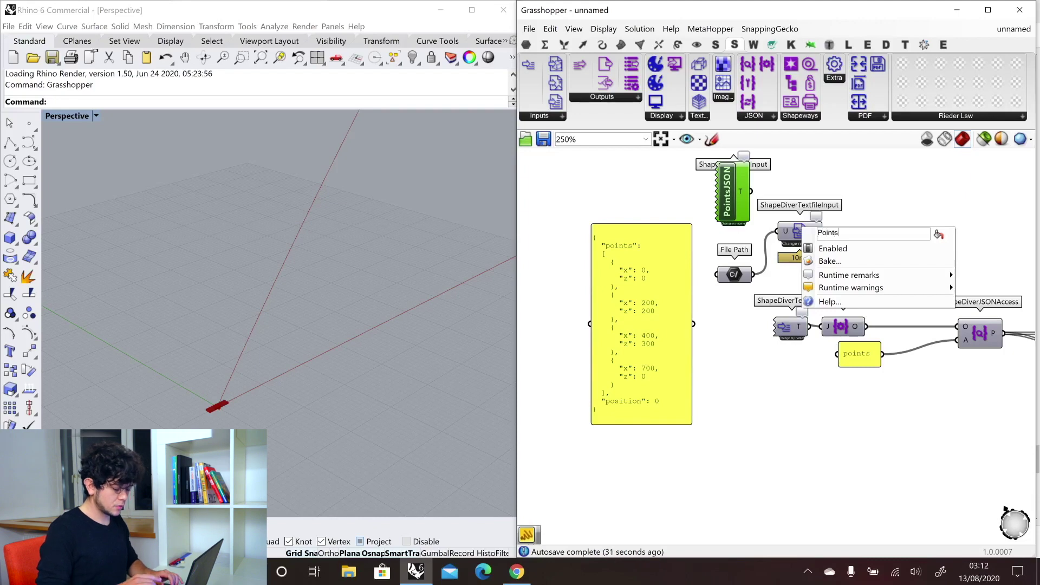
{"action": "type", "text": "JSONf"}
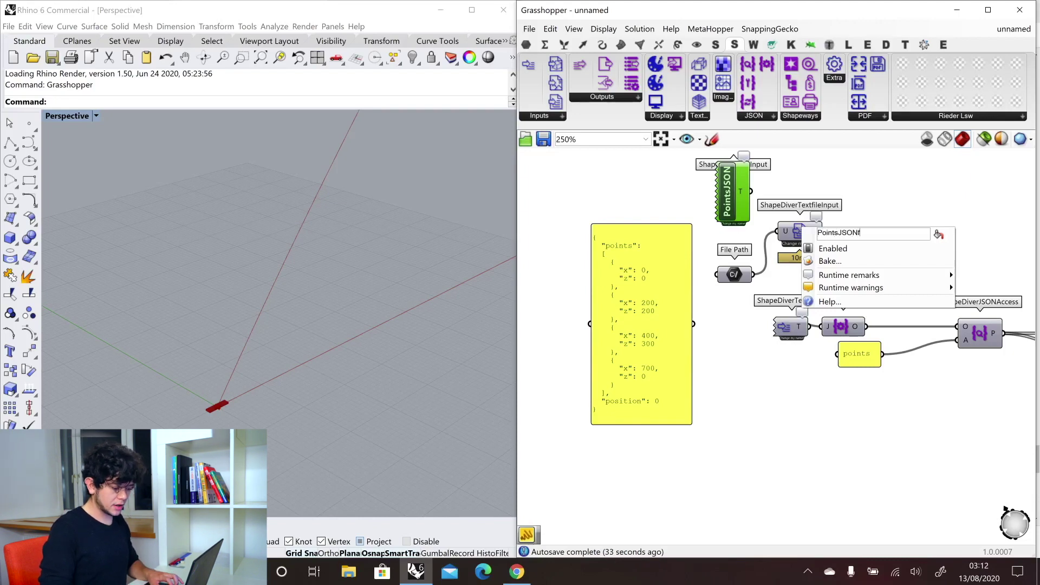
{"action": "type", "text": "le"}
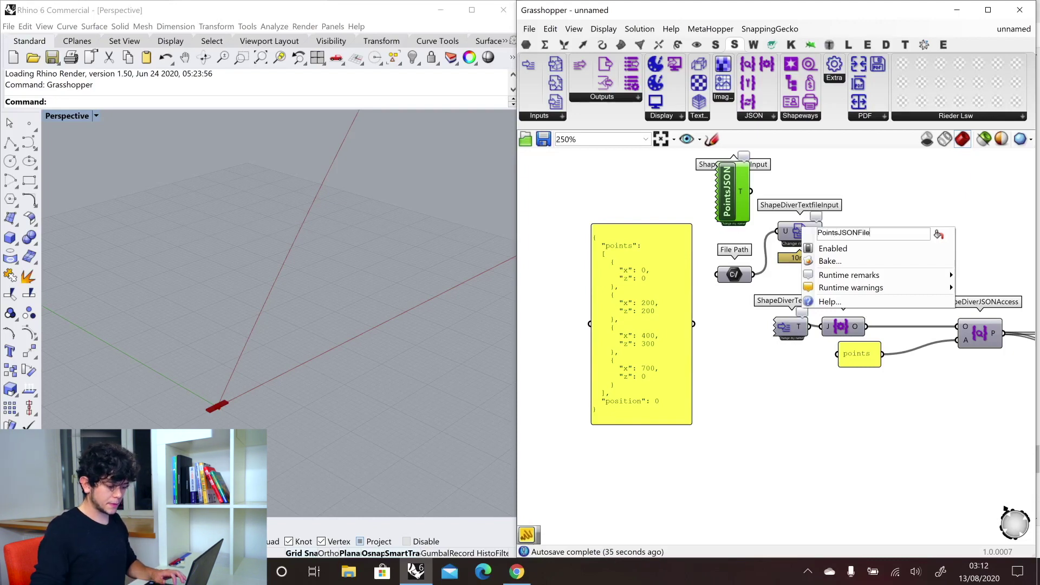
{"action": "key", "text": "Return"}
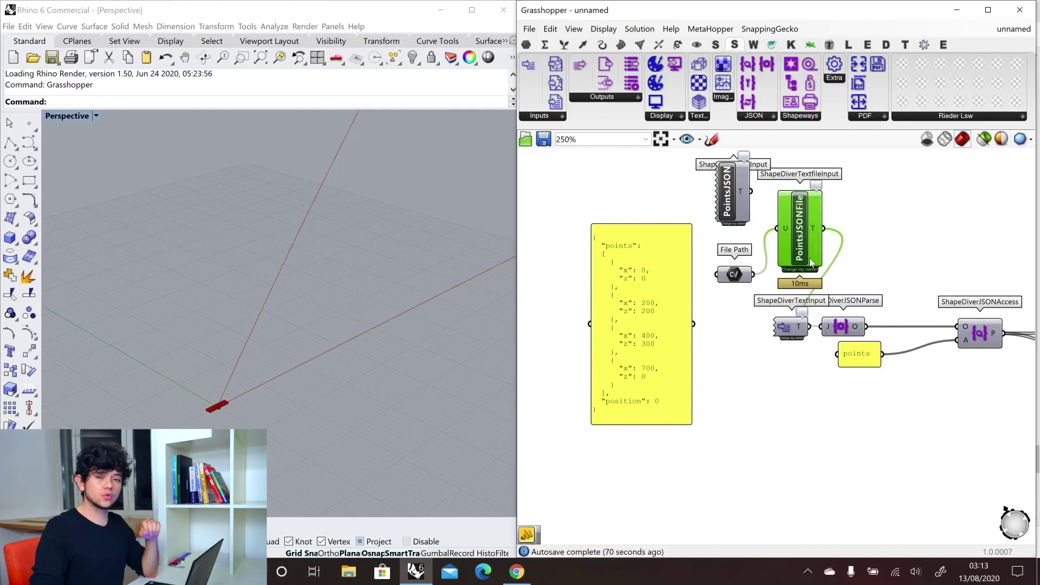